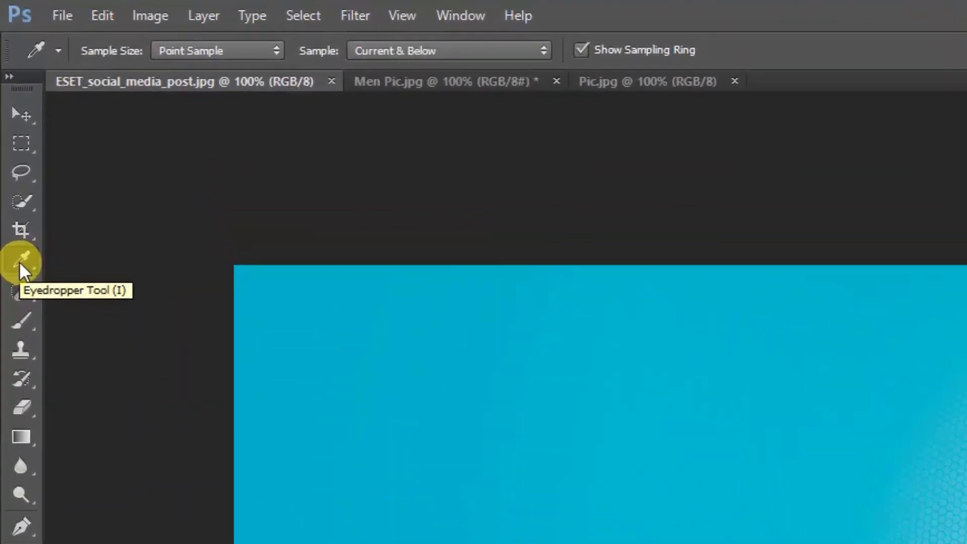
With the Eyedropper, set the cyan background as foreground and Alt-sample the neck's dark teal as background.
{"action": "right_click", "coordinate": [9, 120]}
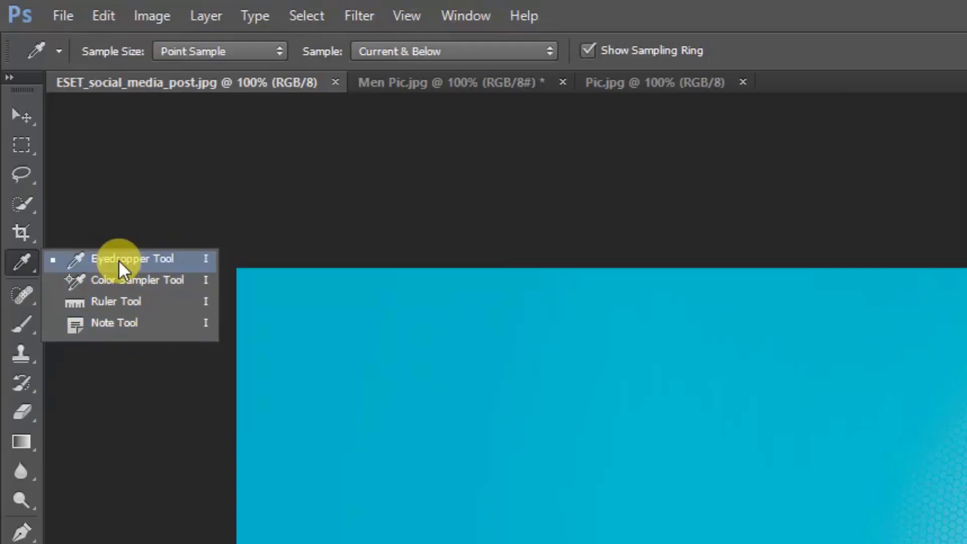
{"action": "left_click", "coordinate": [150, 261]}
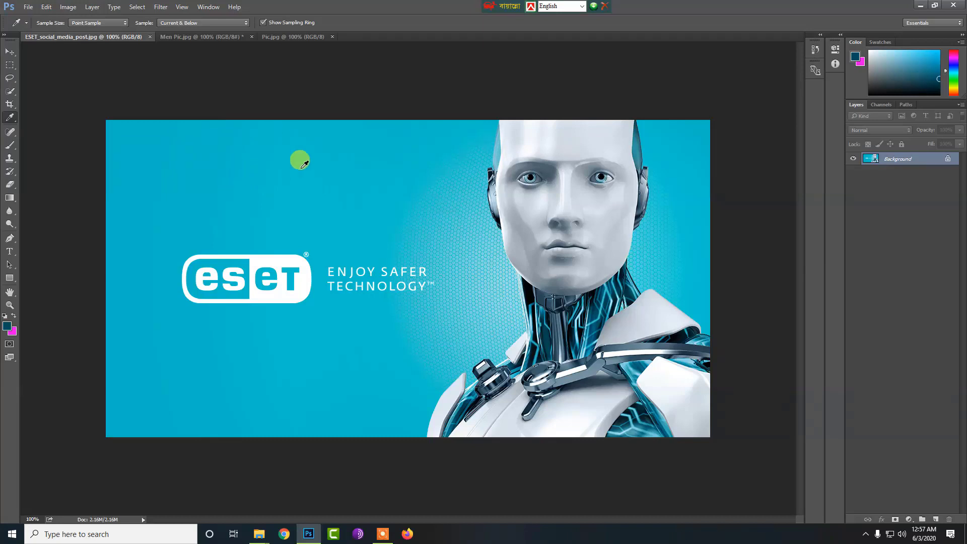
{"action": "left_click", "coordinate": [258, 153]}
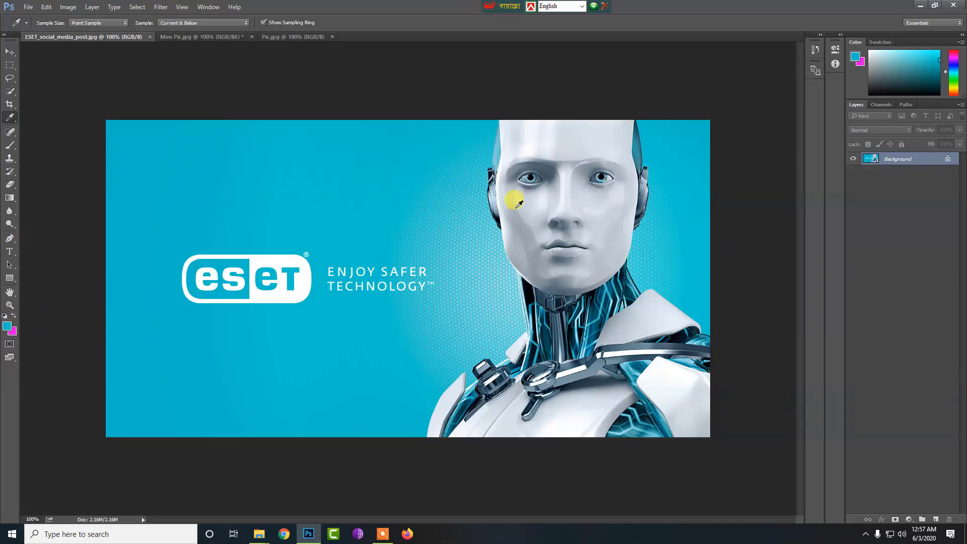
{"action": "left_click", "coordinate": [595, 311]}
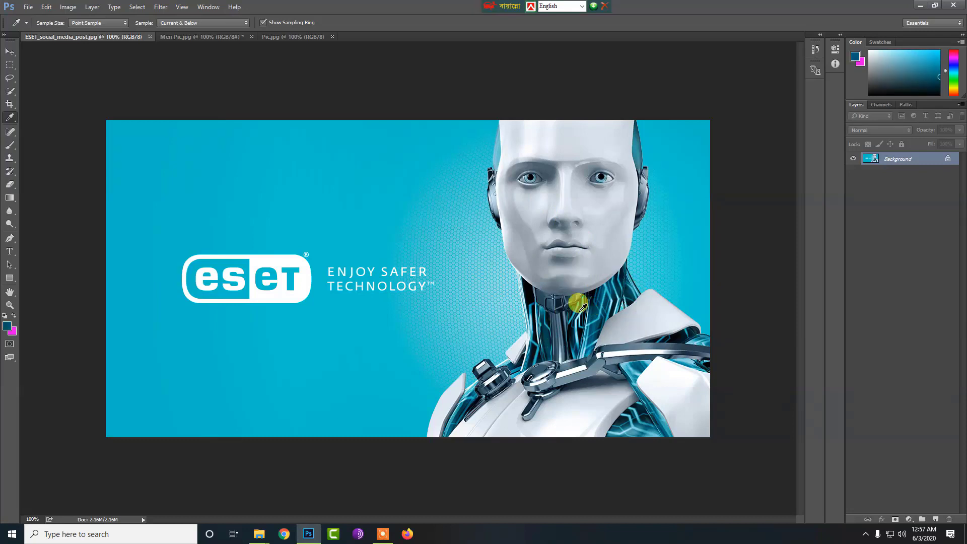
{"action": "left_click", "coordinate": [253, 325]}
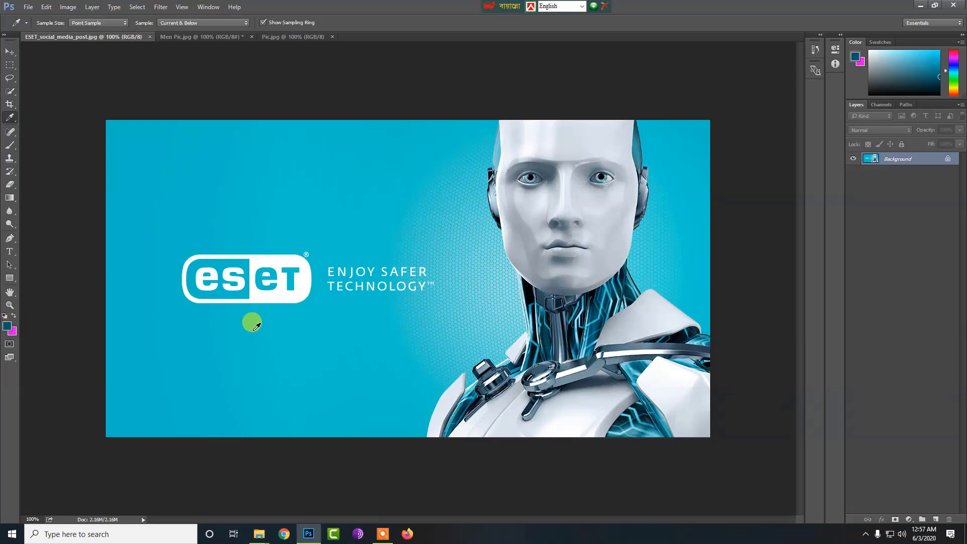
{"action": "left_click", "coordinate": [391, 233]}
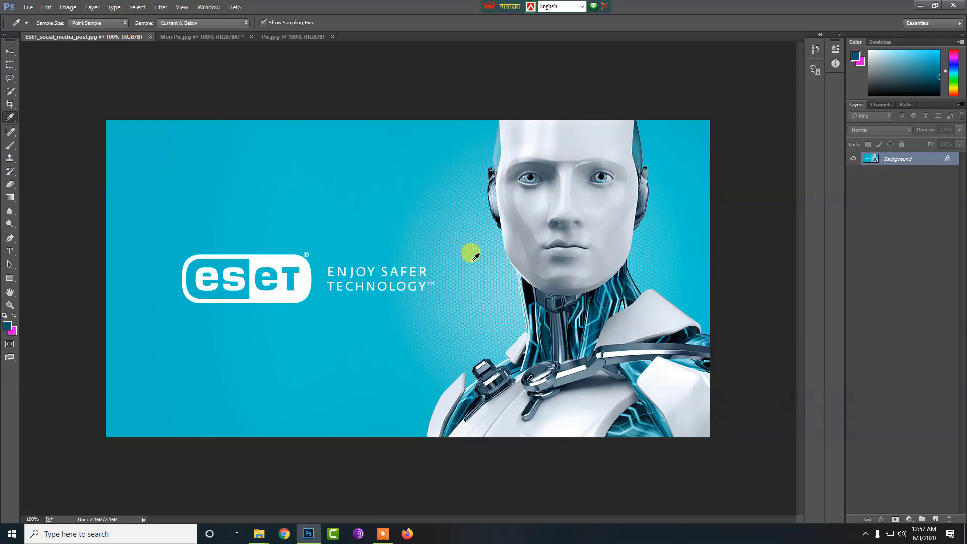
{"action": "left_click", "coordinate": [294, 151]}
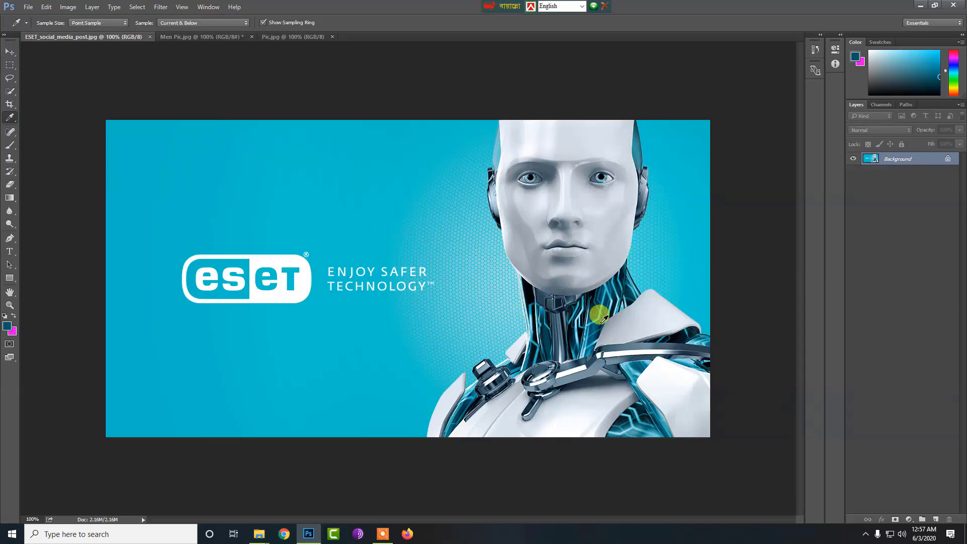
{"action": "left_click", "coordinate": [592, 304]}
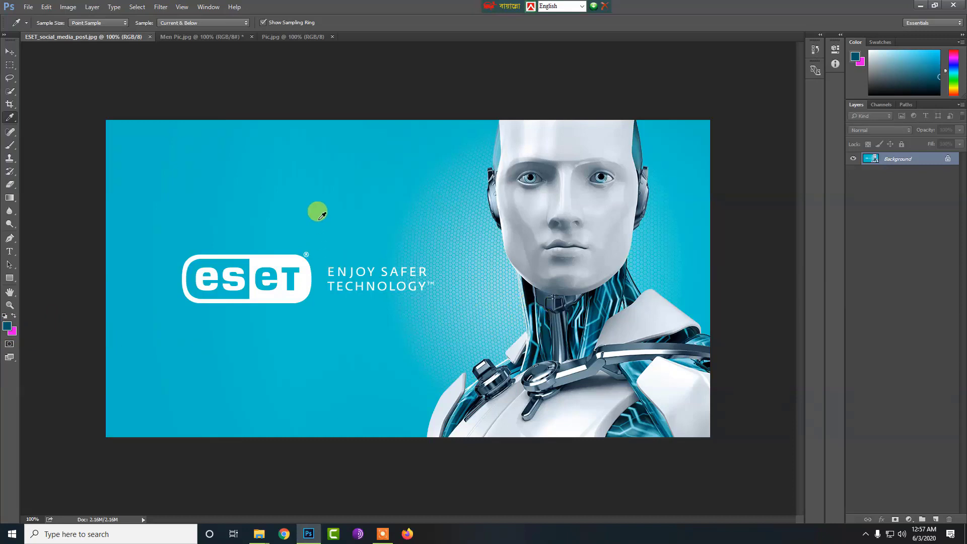
{"action": "left_click", "coordinate": [217, 154]}
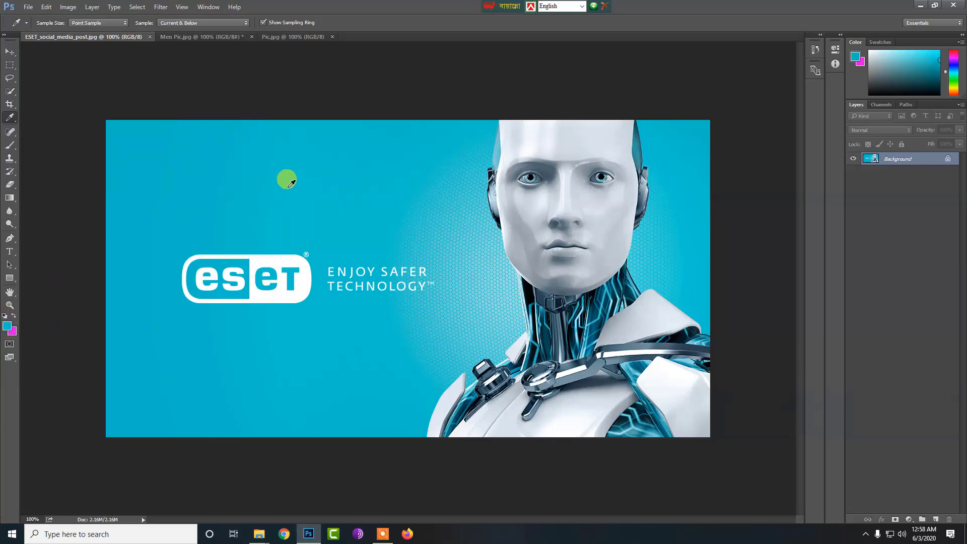
{"action": "key", "text": "alt"}
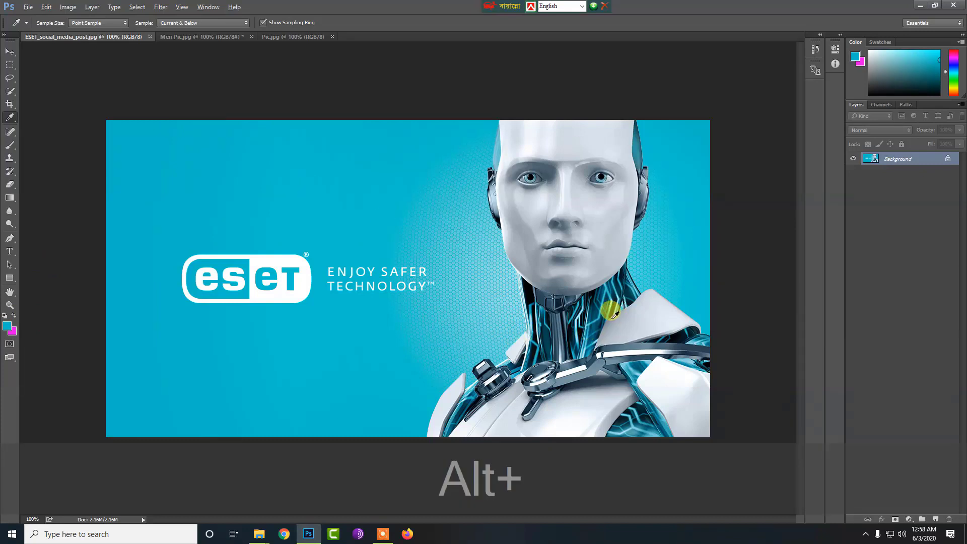
{"action": "left_click", "coordinate": [597, 328], "text": "alt"}
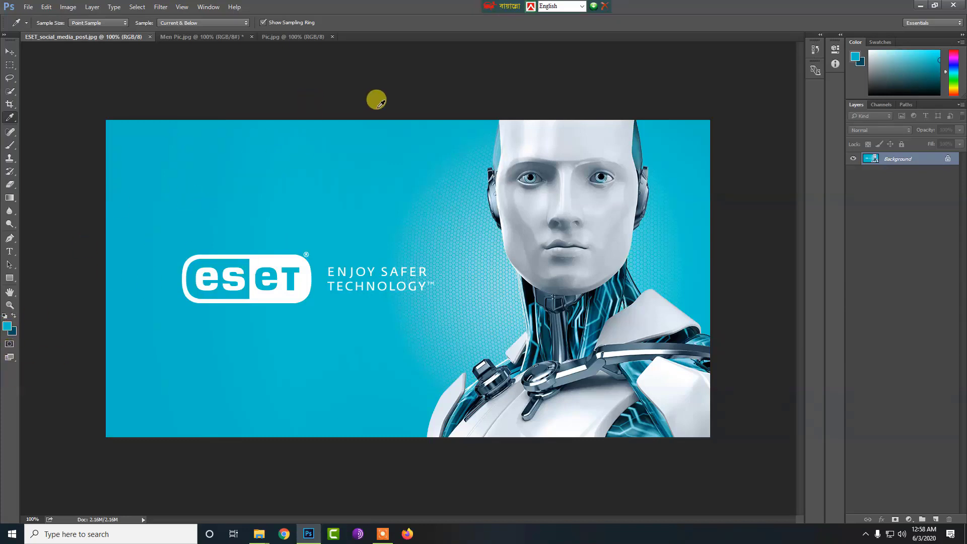
Create a new default document and draw a Rectangle shape covering the whole canvas.
{"action": "key", "text": "ctrl+n"}
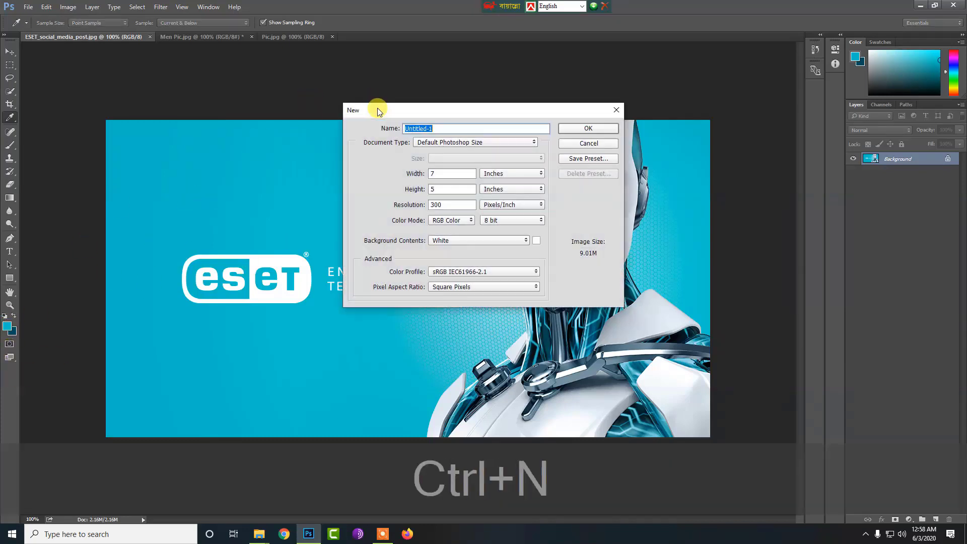
{"action": "left_click", "coordinate": [589, 130]}
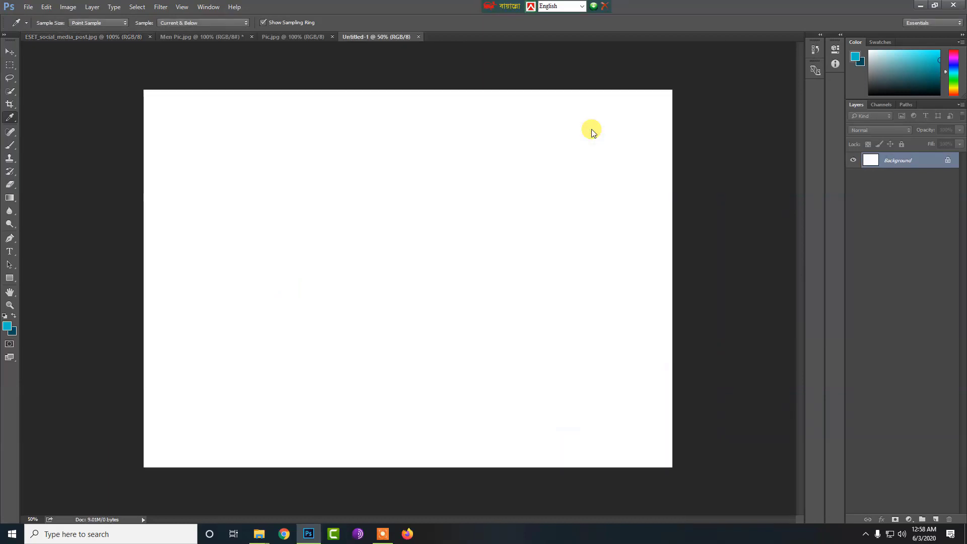
{"action": "left_click", "coordinate": [10, 277]}
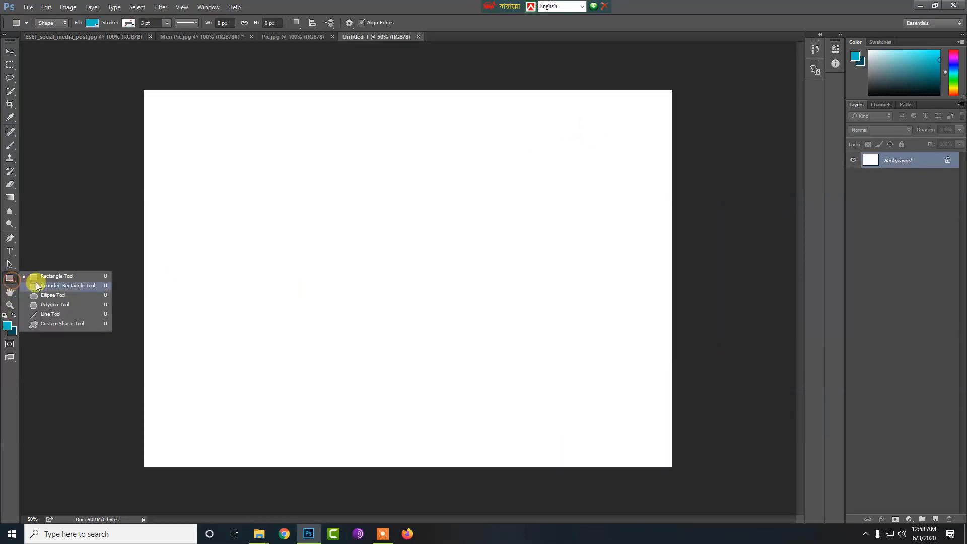
{"action": "left_click", "coordinate": [56, 278]}
{"action": "left_click_drag", "start_coordinate": [119, 65], "coordinate": [721, 485]}
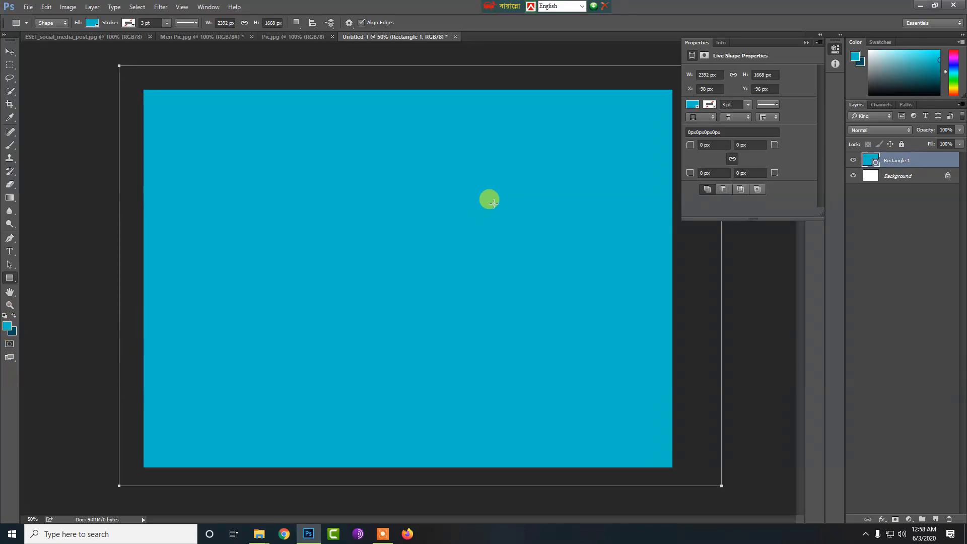
Fill the rectangle with the background, then the cyan foreground colour, and return to the ESET image.
{"action": "key", "text": "alt"}
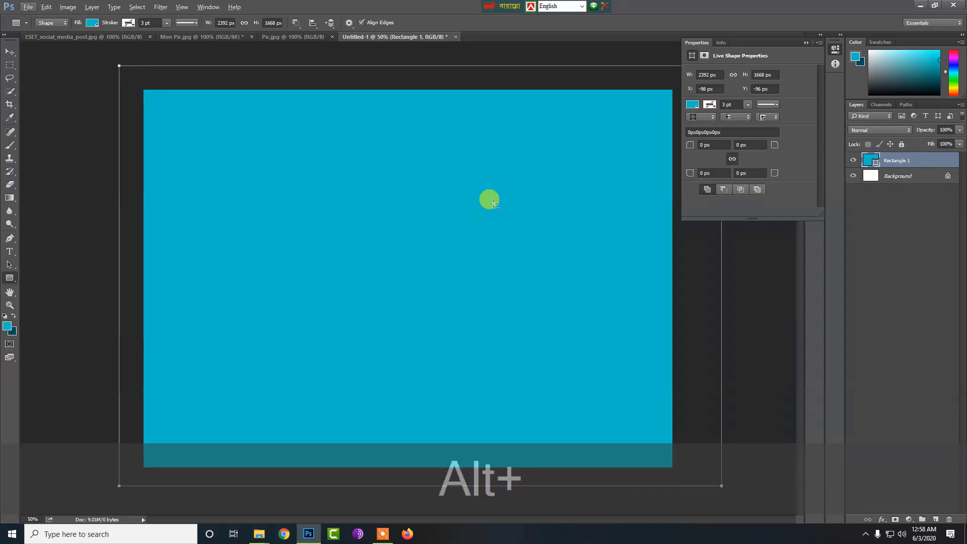
{"action": "key", "text": "ctrl"}
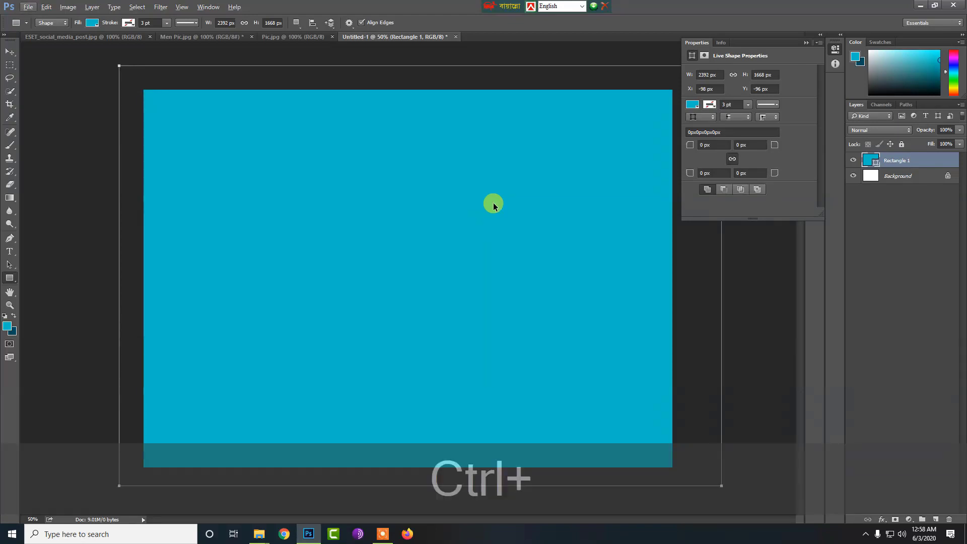
{"action": "key", "text": "ctrl+BackSpace"}
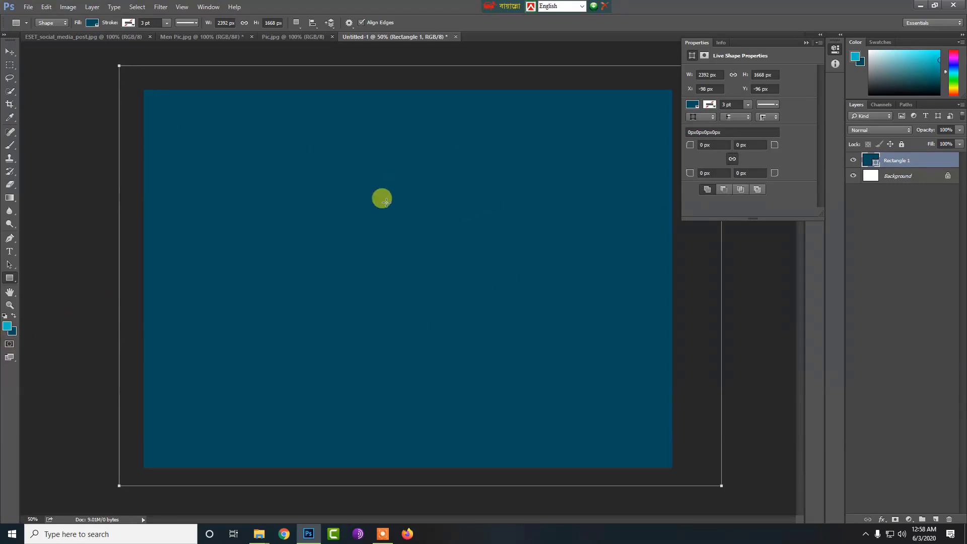
{"action": "key", "text": "alt"}
{"action": "key", "text": "alt+BackSpace"}
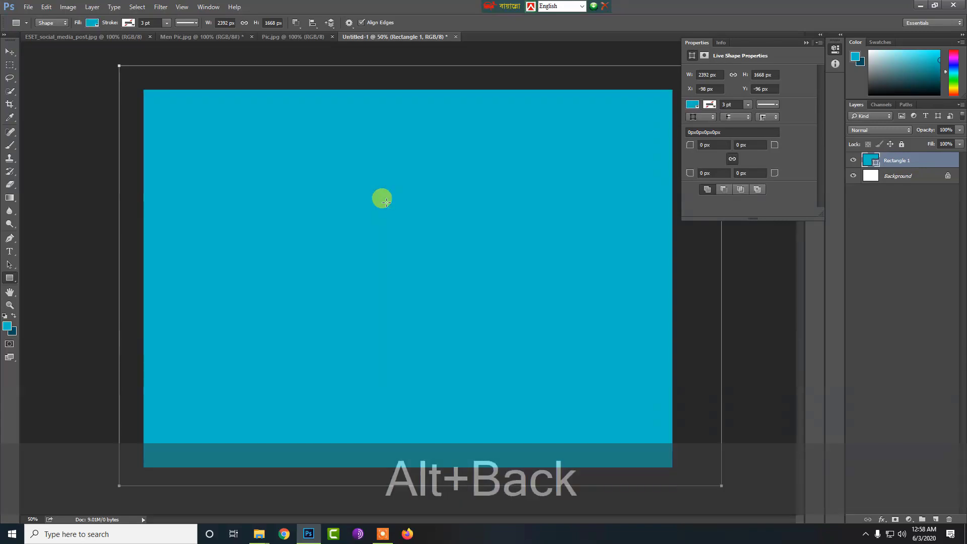
{"action": "left_click", "coordinate": [76, 36]}
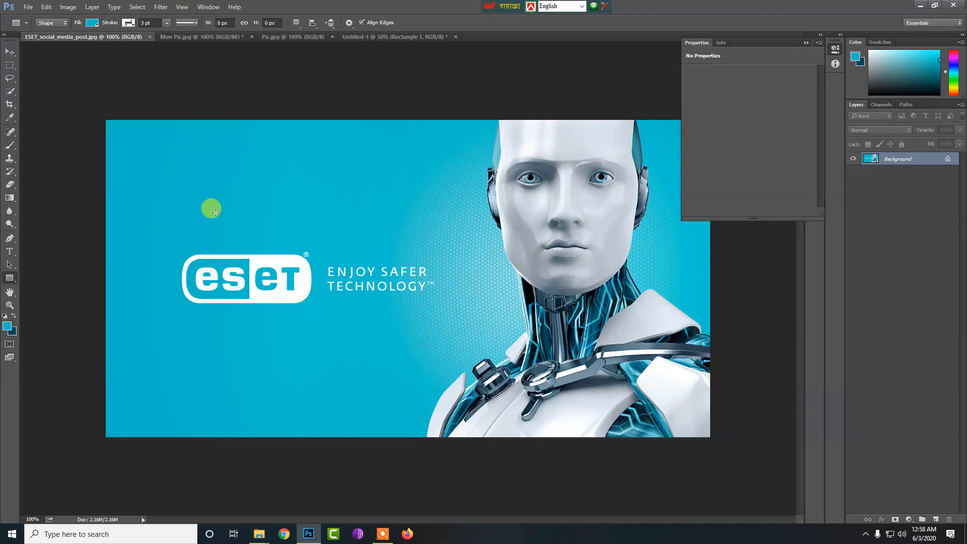
Select the Eyedropper, leave Sample Size at Point Sample, and switch to the Pic.jpg bridge photo.
{"action": "left_click", "coordinate": [8, 119]}
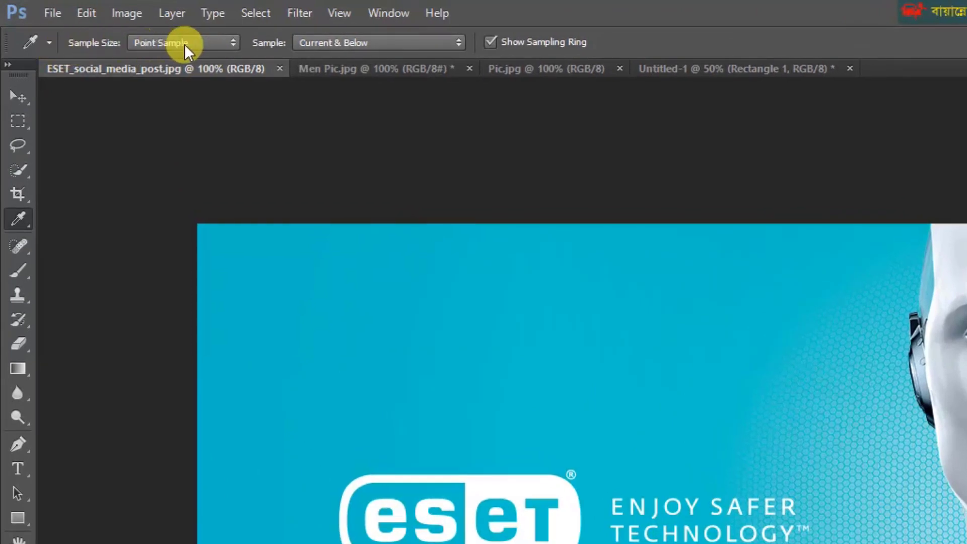
{"action": "left_click", "coordinate": [179, 42]}
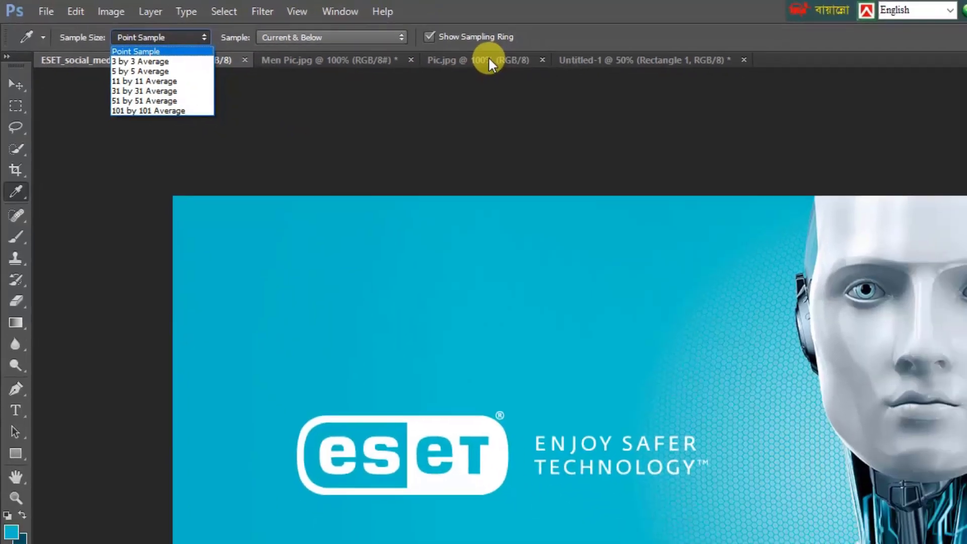
{"action": "left_click", "coordinate": [302, 34]}
{"action": "left_click", "coordinate": [300, 37]}
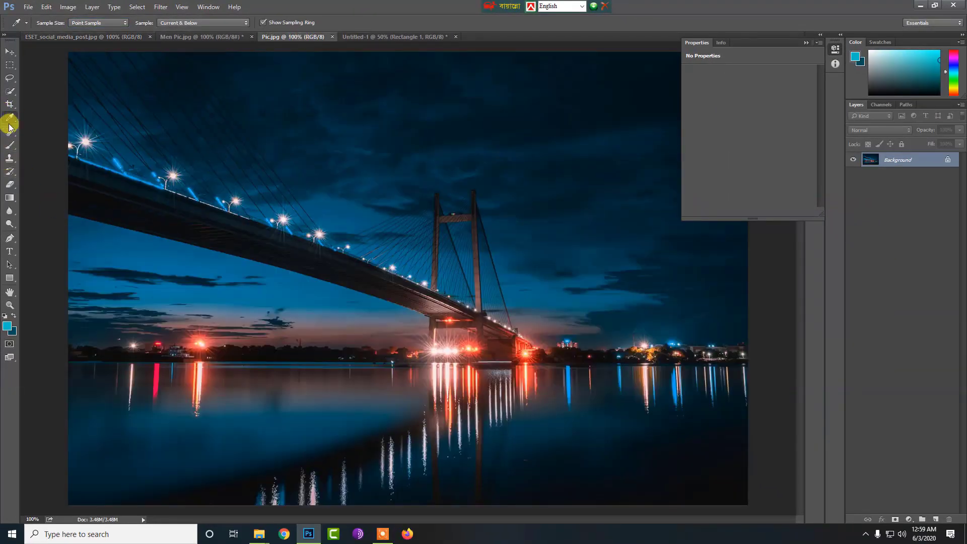
Sample the bridge photo, switch Sample Size to 101 by 101 Average, and pick up a dark blue.
{"action": "left_click", "coordinate": [86, 142]}
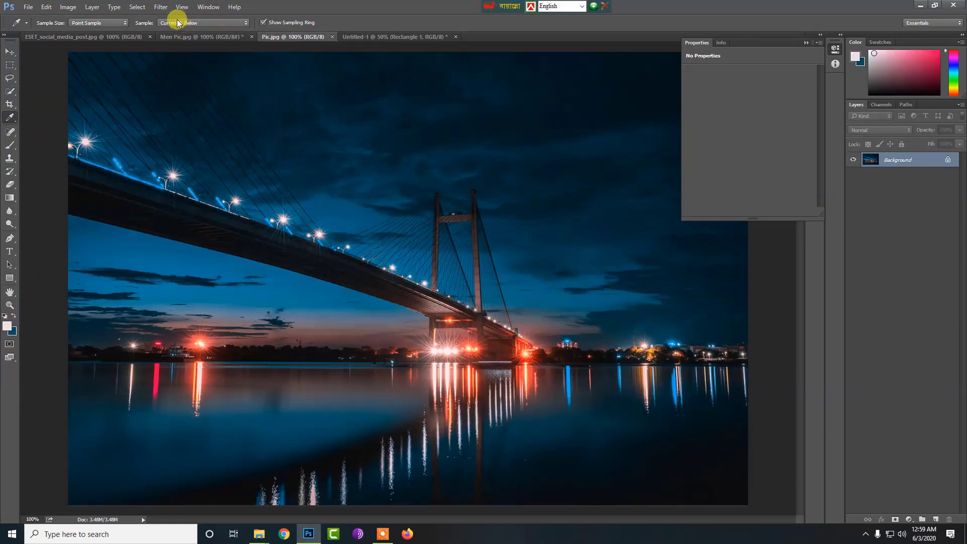
{"action": "left_click", "coordinate": [84, 23]}
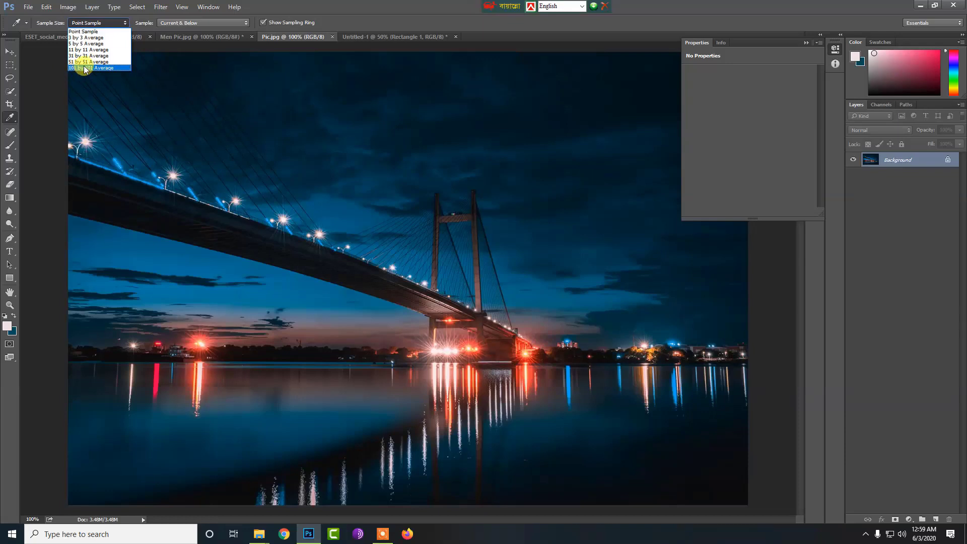
{"action": "left_click", "coordinate": [107, 67]}
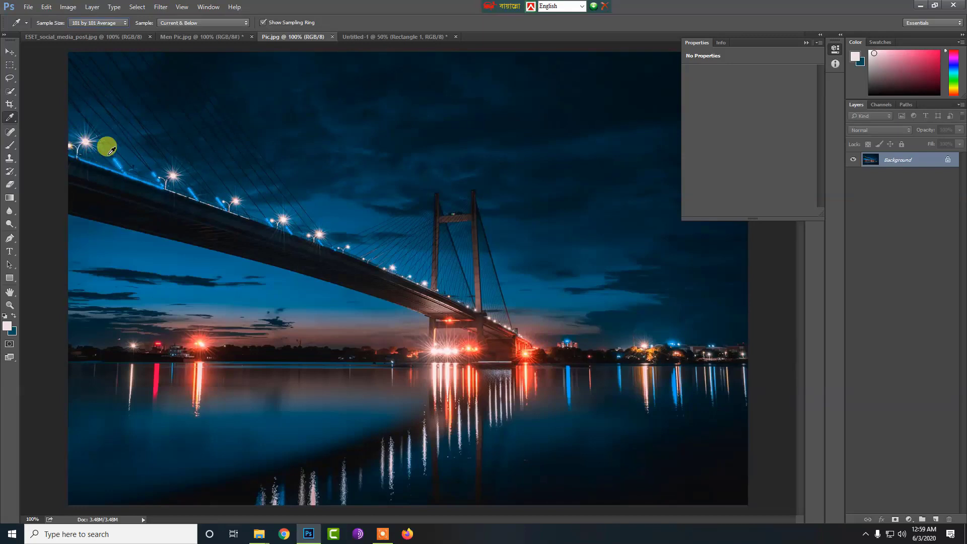
{"action": "left_click", "coordinate": [87, 138]}
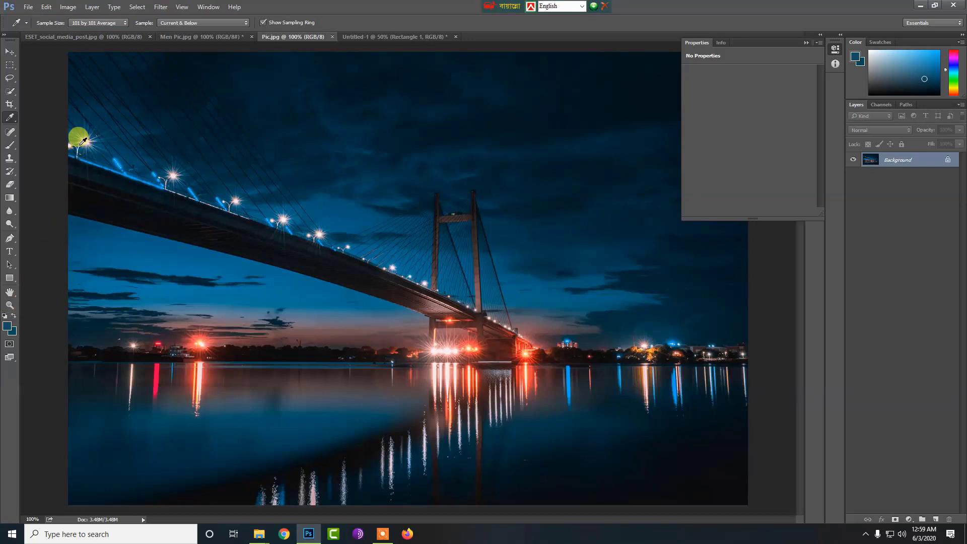
Sample again at 51 by 51 Average, then set Sample Size to 3 by 3 Average.
{"action": "left_click", "coordinate": [100, 24]}
{"action": "left_click", "coordinate": [96, 54]}
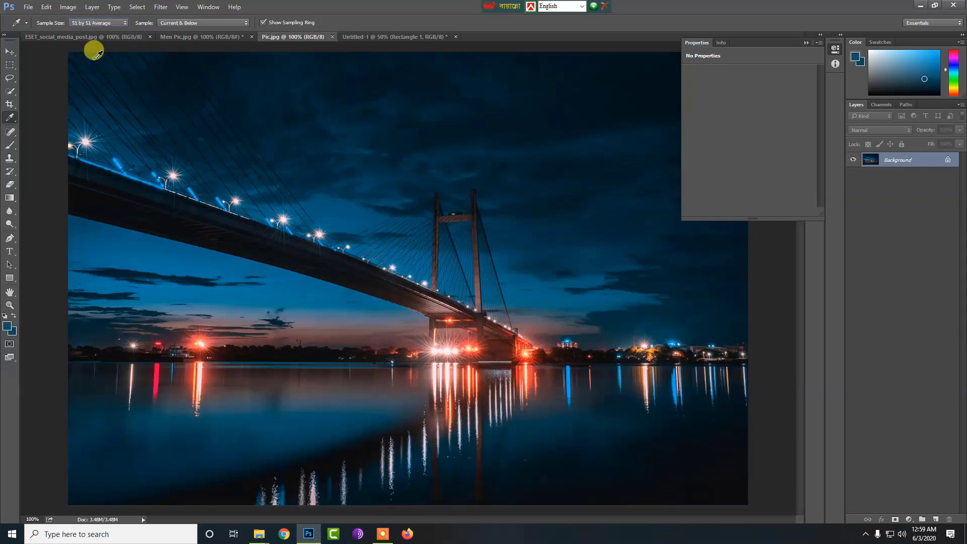
{"action": "left_click", "coordinate": [89, 144]}
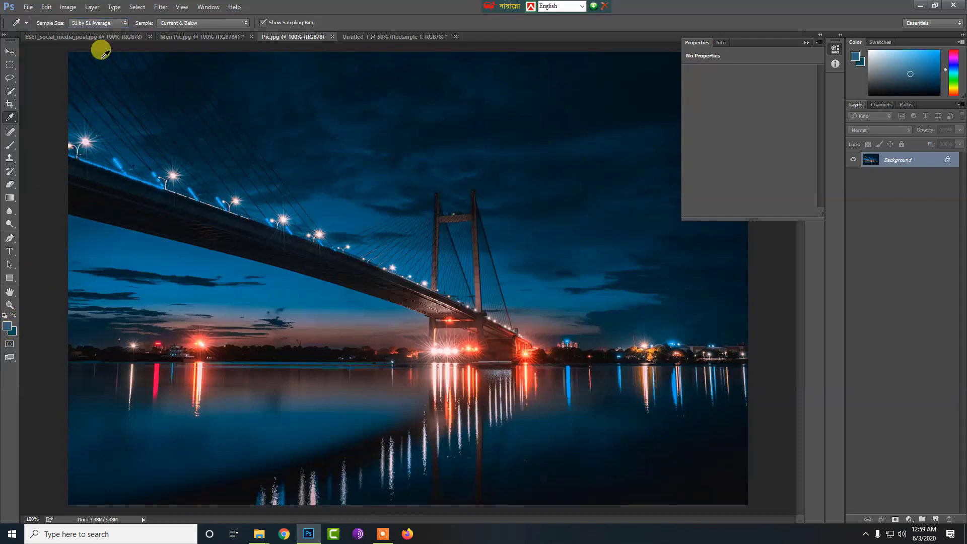
{"action": "left_click", "coordinate": [104, 24]}
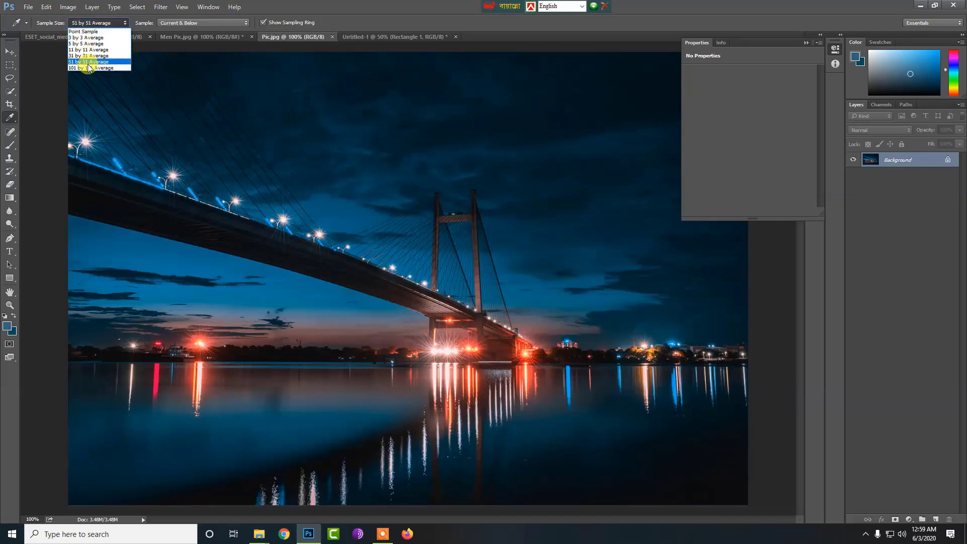
{"action": "left_click", "coordinate": [87, 38]}
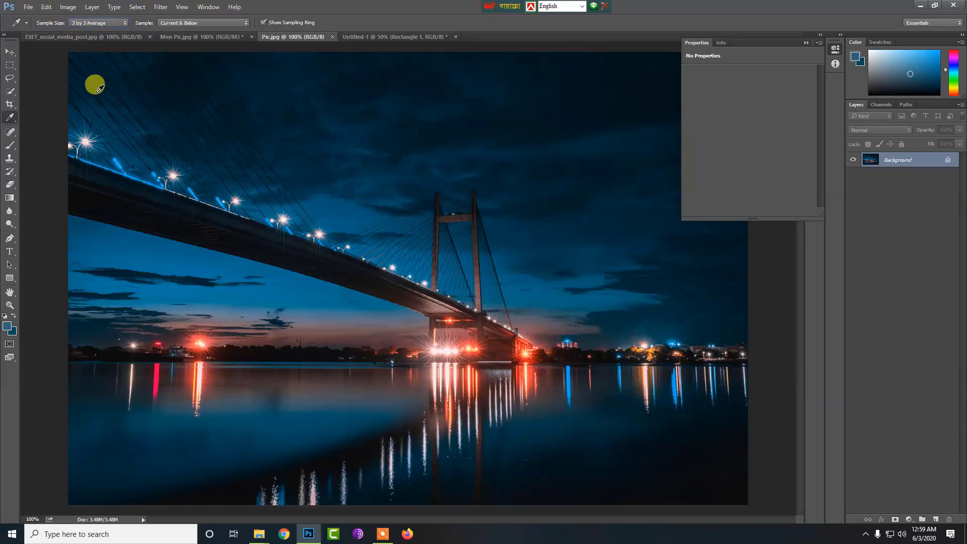
Set Sample to All Layers and pick up the sky's blue, then the bridge lights' orange.
{"action": "left_click", "coordinate": [183, 23]}
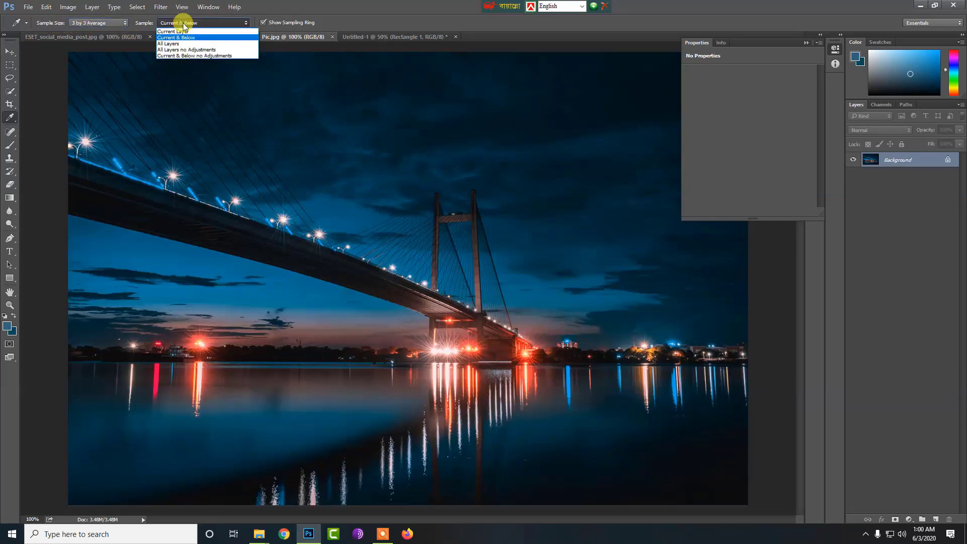
{"action": "left_click", "coordinate": [167, 44]}
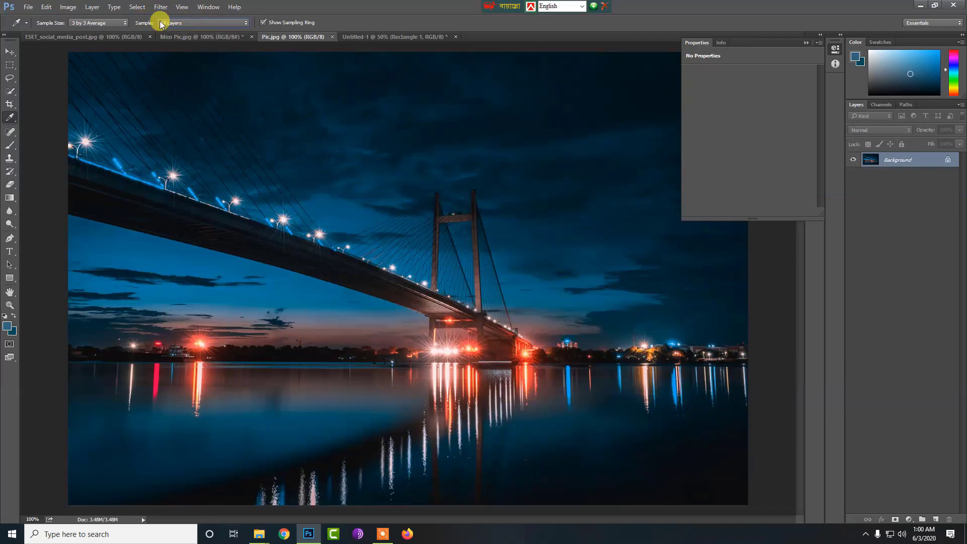
{"action": "left_click", "coordinate": [442, 104]}
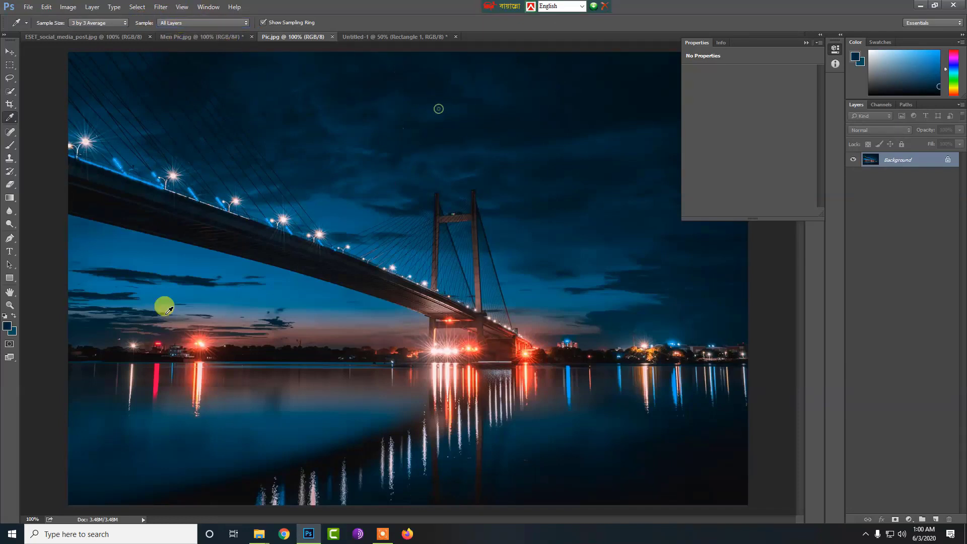
{"action": "left_click", "coordinate": [459, 347]}
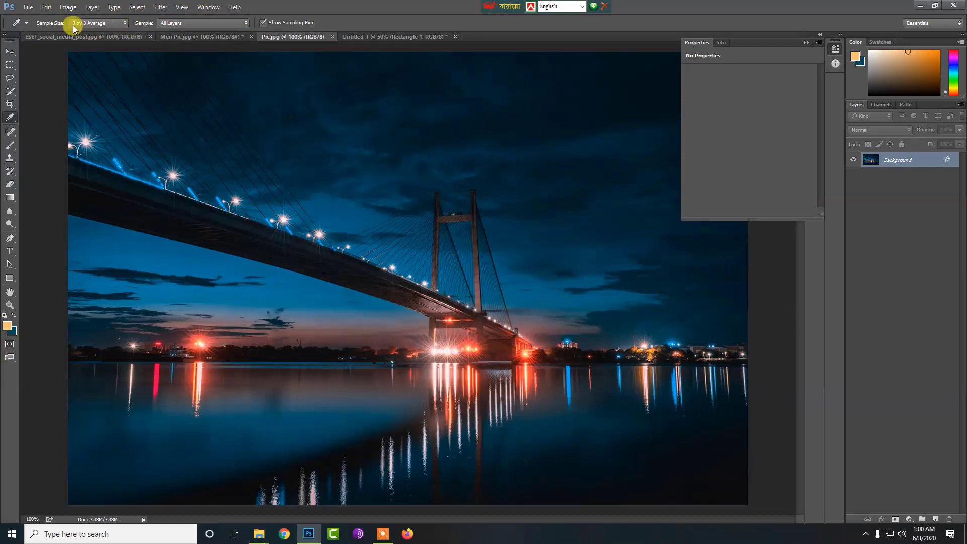
Return Sample Size to Point Sample, keeping layer sampling on All Layers.
{"action": "left_click", "coordinate": [74, 23]}
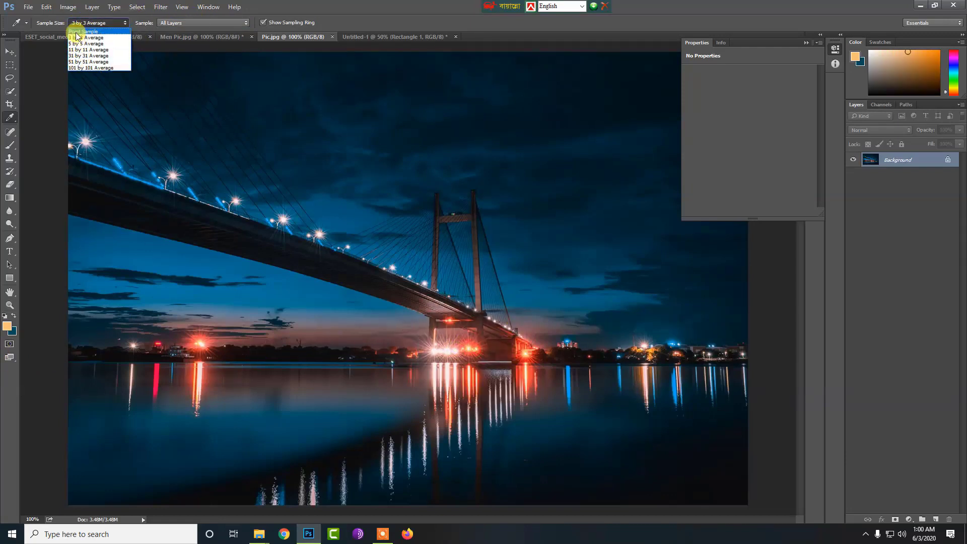
{"action": "left_click", "coordinate": [92, 32]}
{"action": "left_click", "coordinate": [172, 23]}
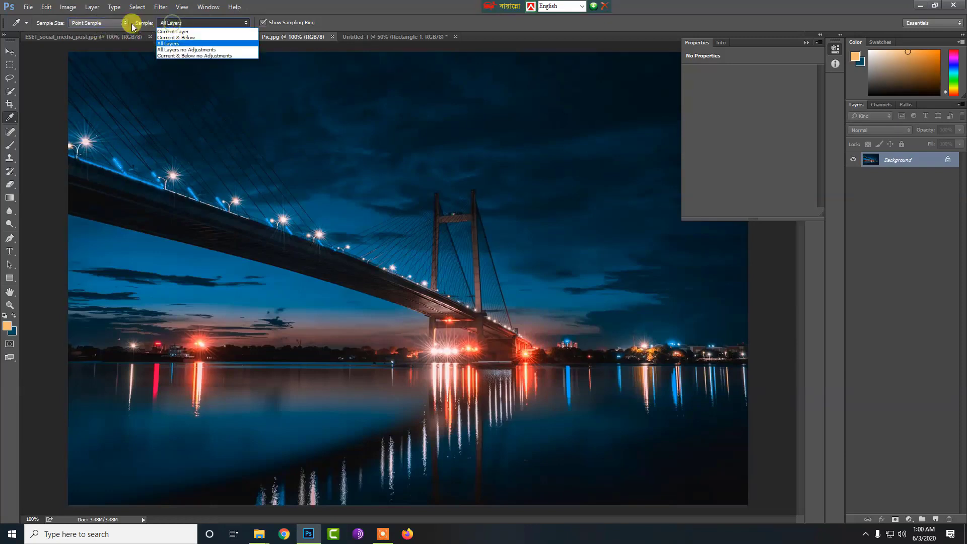
{"action": "left_click", "coordinate": [169, 43]}
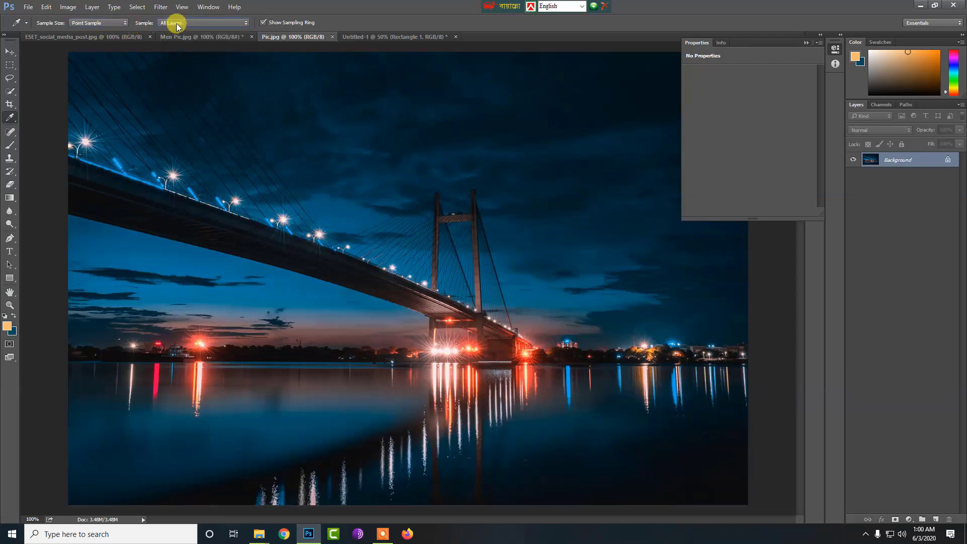
{"action": "left_click", "coordinate": [178, 24]}
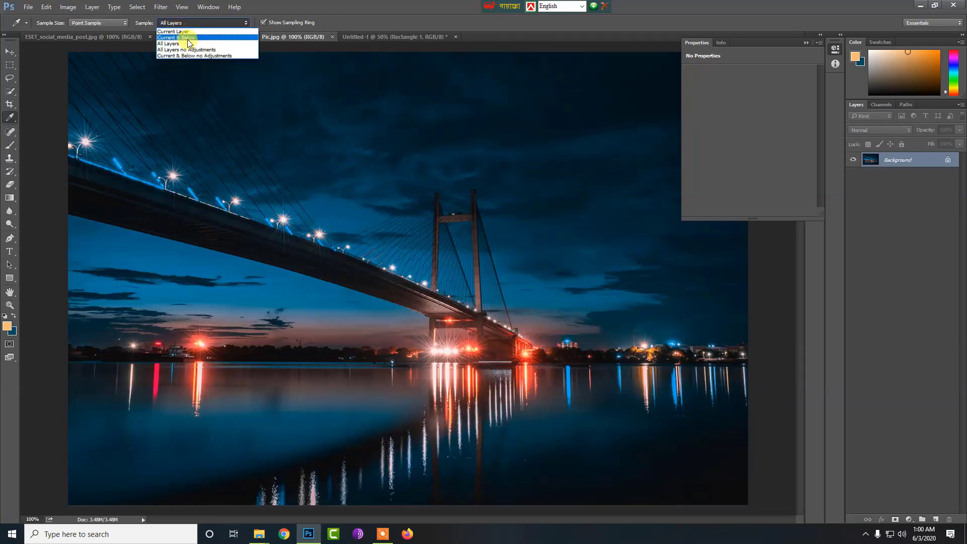
{"action": "left_click", "coordinate": [874, 259]}
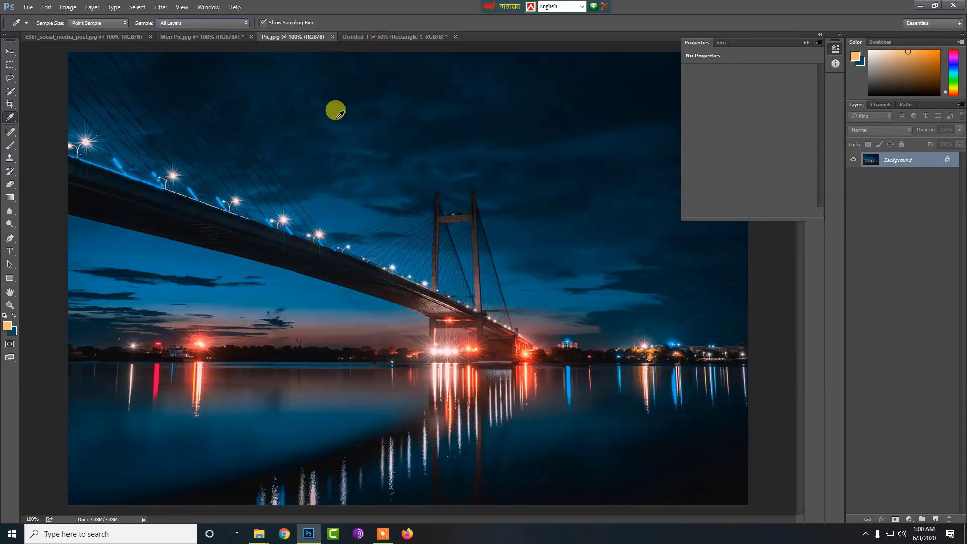
In Untitled-1, draw a rectangle inside the blue one and fill it dark slate grey (#435859).
{"action": "left_click", "coordinate": [392, 38]}
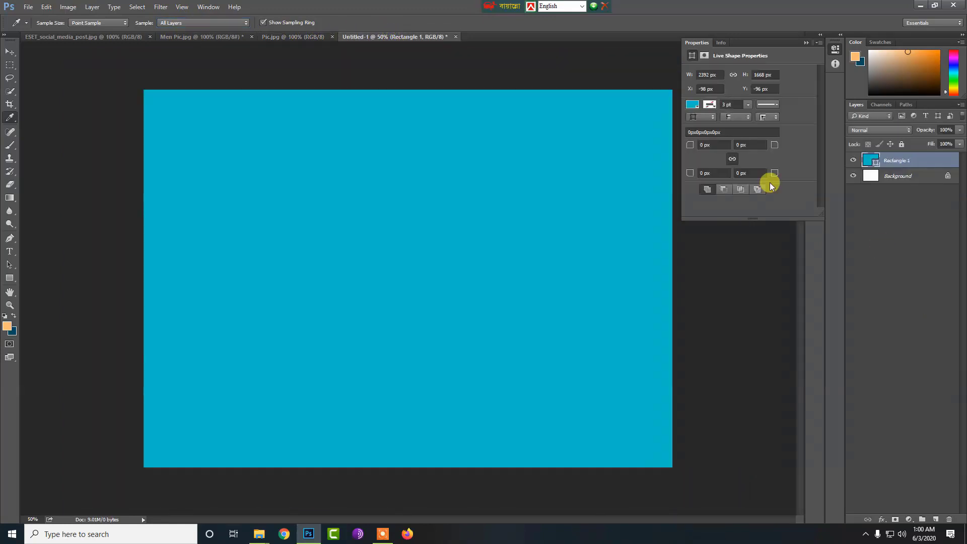
{"action": "left_click", "coordinate": [805, 44]}
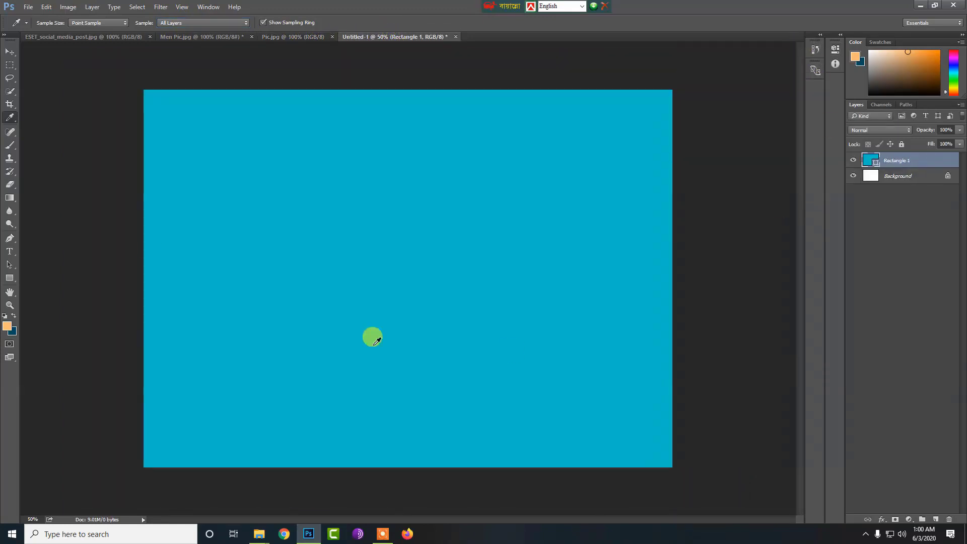
{"action": "left_click", "coordinate": [7, 283]}
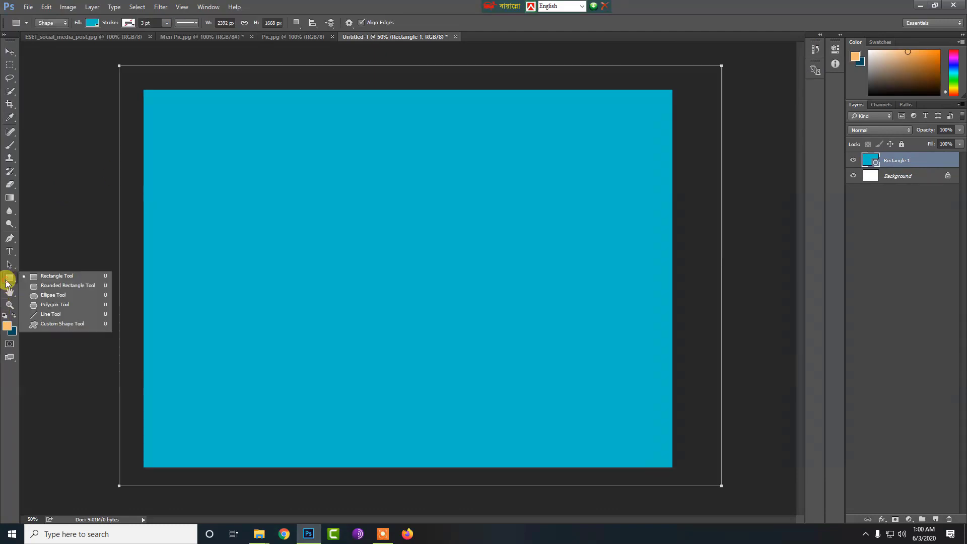
{"action": "left_click", "coordinate": [52, 279]}
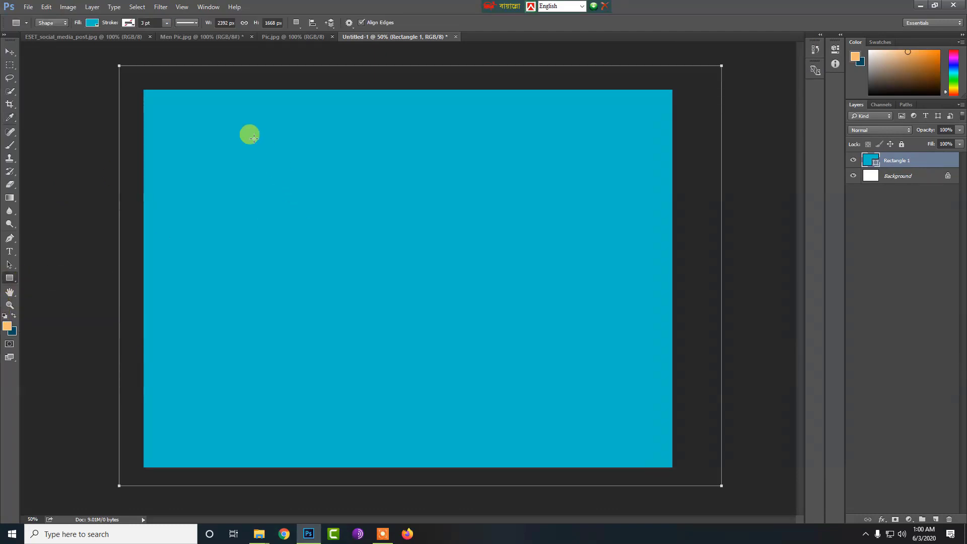
{"action": "mouse_move", "coordinate": [195, 153]}
{"action": "left_mouse_down"}
{"action": "mouse_move", "coordinate": [638, 375]}
{"action": "mouse_move", "coordinate": [590, 359]}
{"action": "left_mouse_up"}
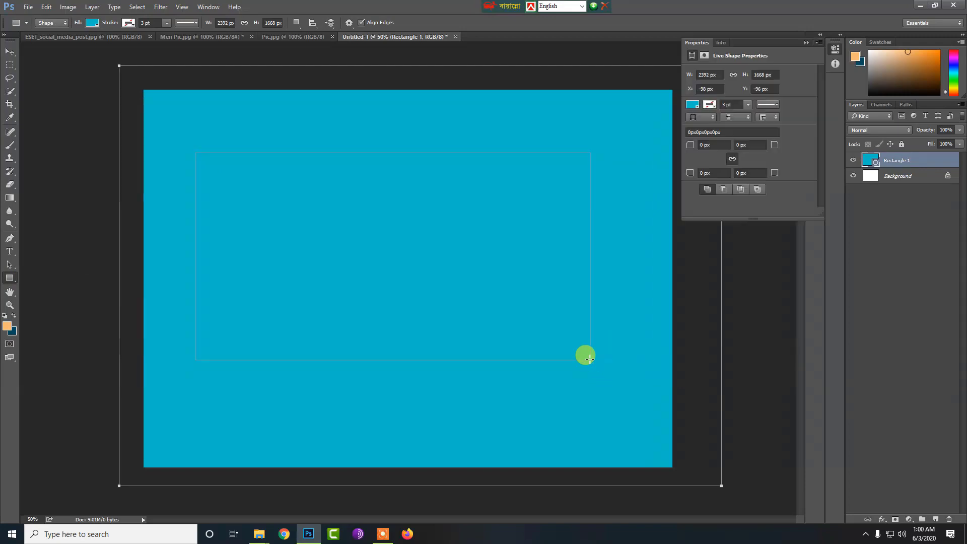
{"action": "double_click", "coordinate": [871, 161]}
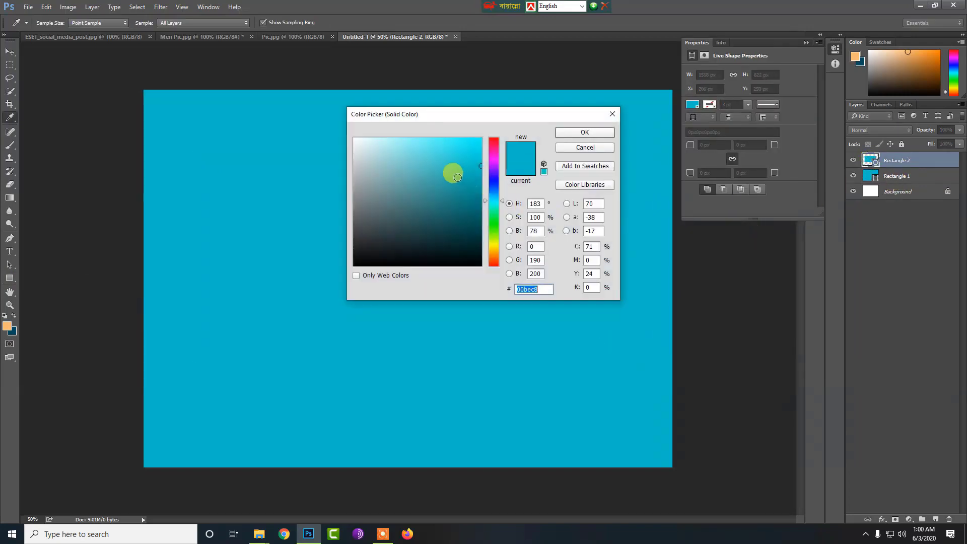
{"action": "left_click", "coordinate": [371, 172]}
{"action": "left_click", "coordinate": [385, 220]}
{"action": "left_click", "coordinate": [583, 133]}
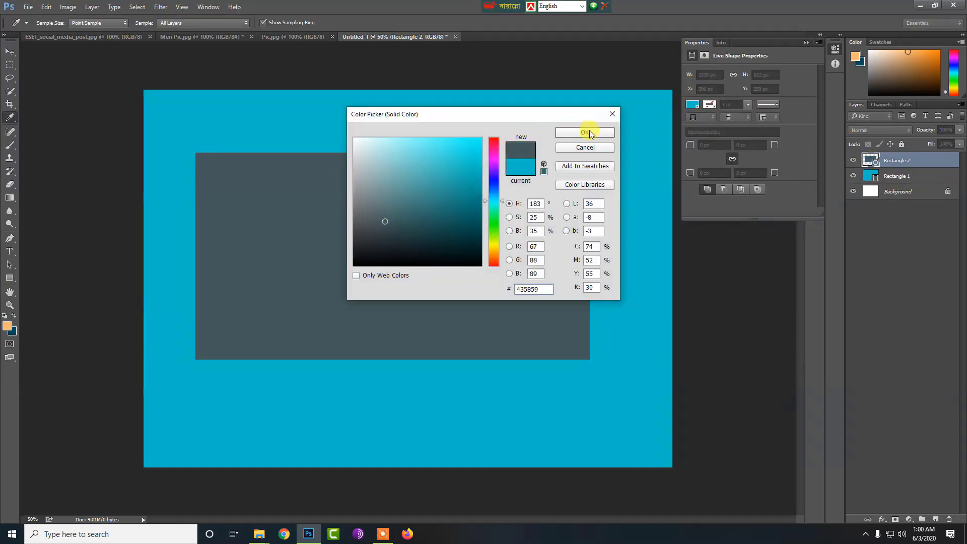
Draw a smaller rectangle inside the grey one and fill it bright pink.
{"action": "left_click_drag", "start_coordinate": [267, 185], "coordinate": [513, 315]}
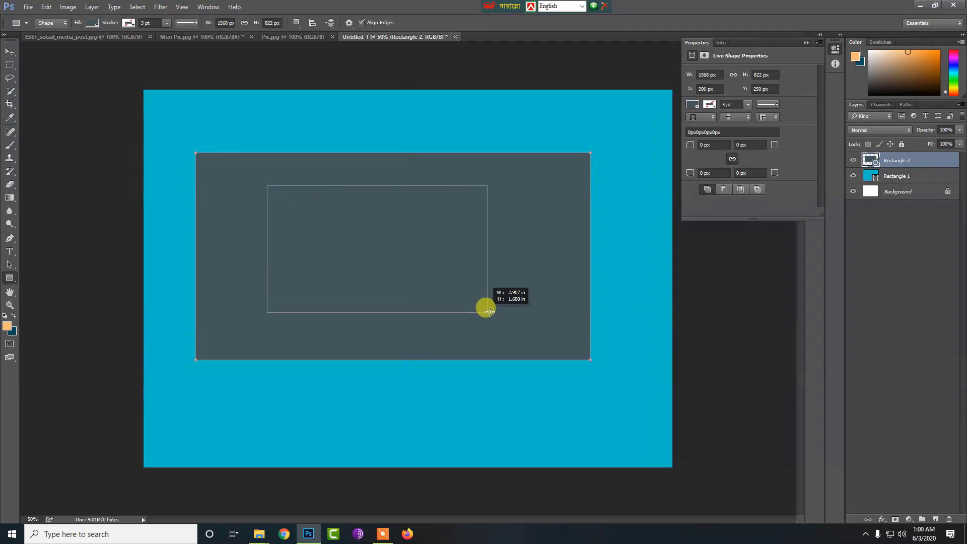
{"action": "double_click", "coordinate": [870, 160]}
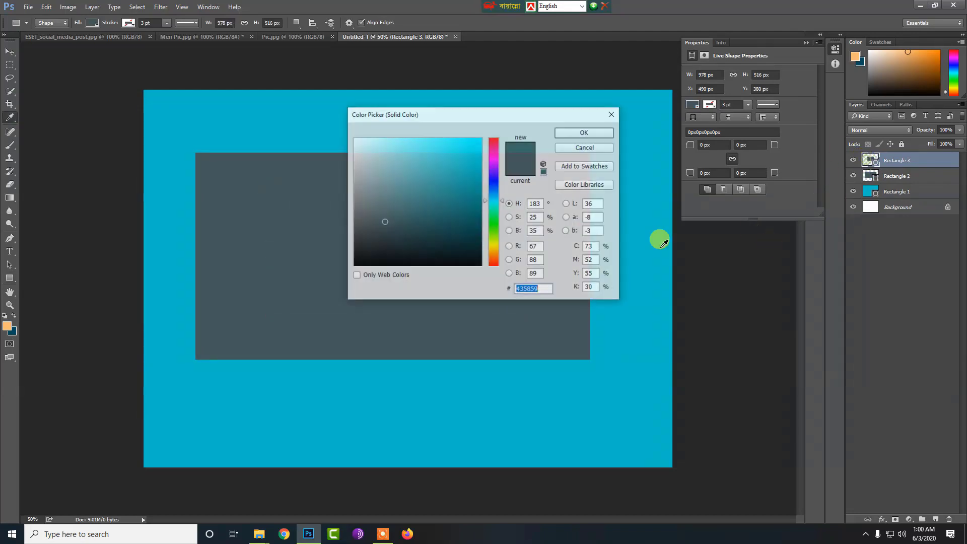
{"action": "left_click", "coordinate": [593, 133]}
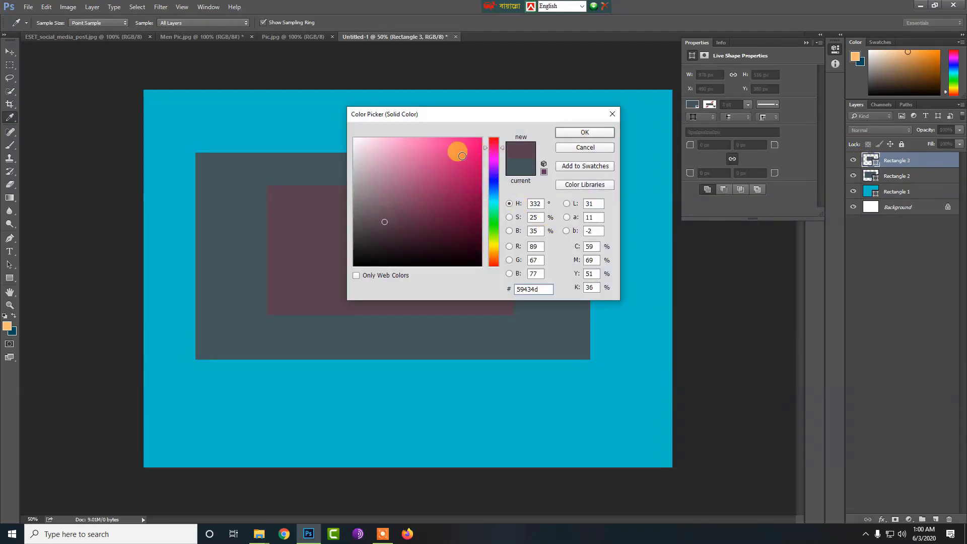
{"action": "left_click", "coordinate": [462, 155]}
{"action": "left_click", "coordinate": [585, 132]}
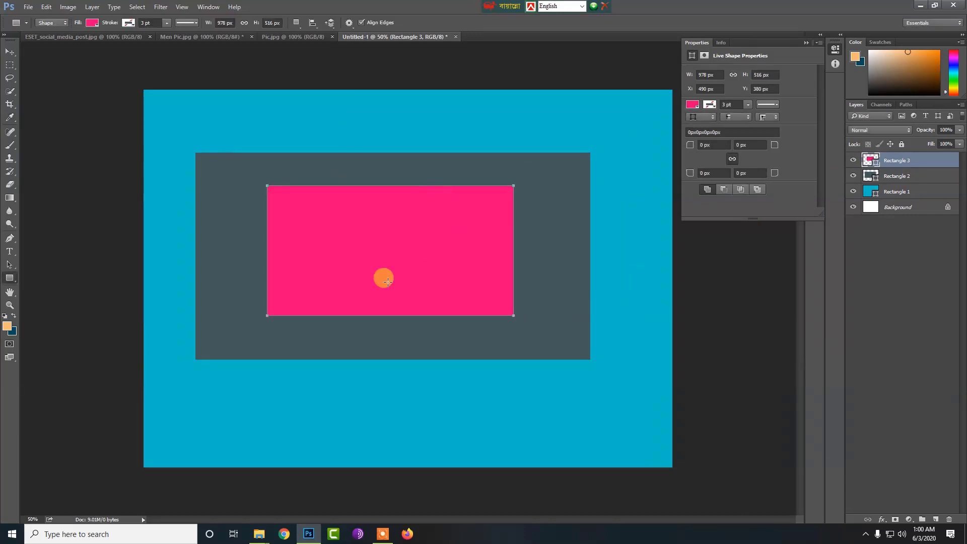
{"action": "left_click", "coordinate": [807, 43]}
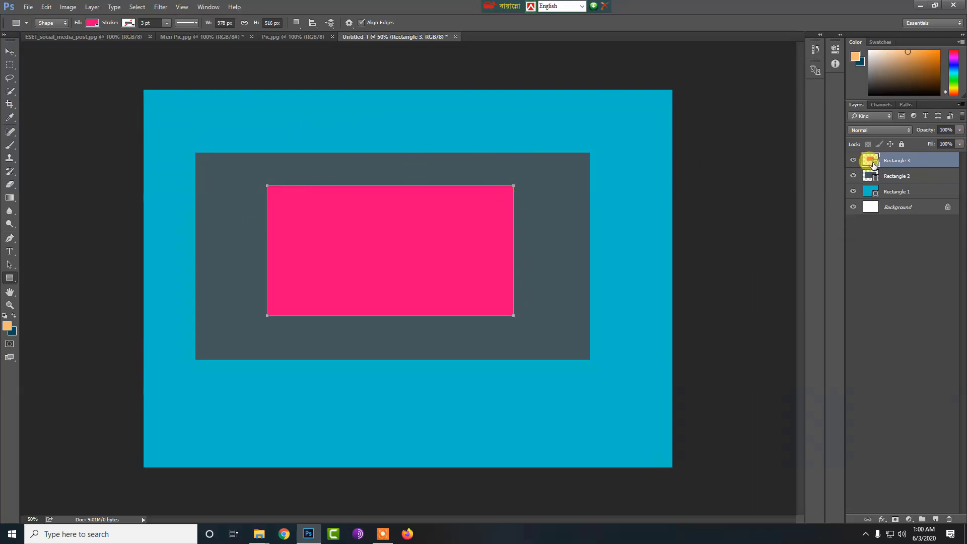
{"action": "key", "text": "shift"}
Select Rectangles 1 to 3 and align their horizontal centres with the Move tool.
{"action": "left_click", "coordinate": [902, 196], "text": "shift"}
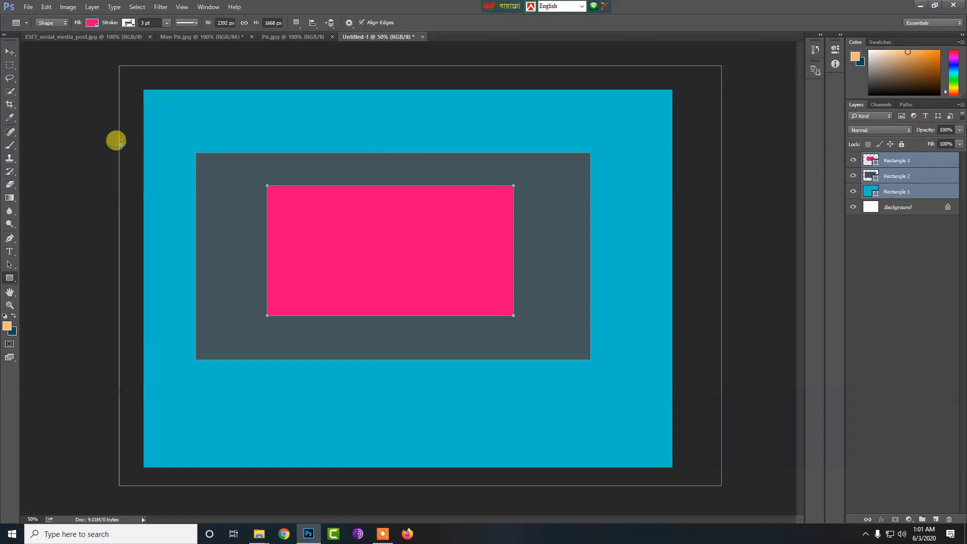
{"action": "left_click", "coordinate": [9, 52]}
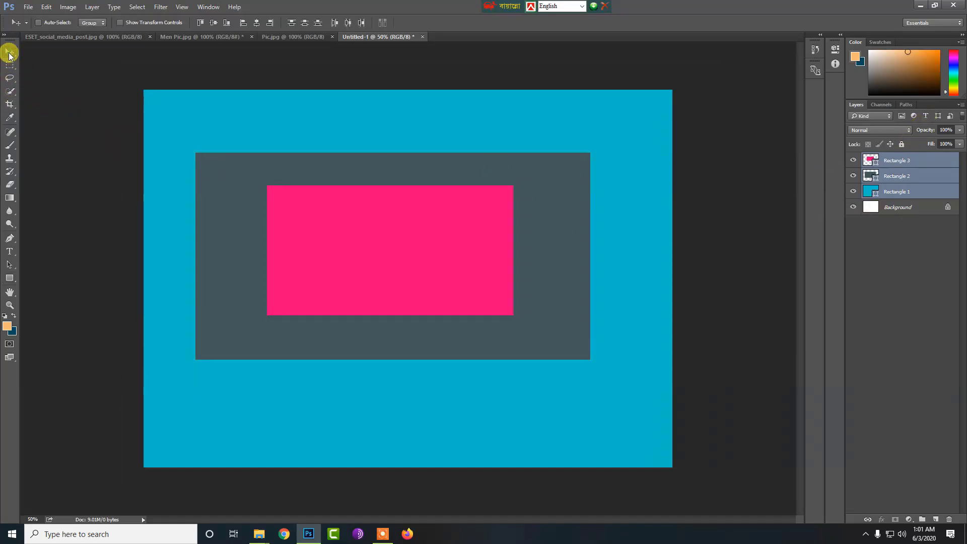
{"action": "left_click", "coordinate": [257, 24]}
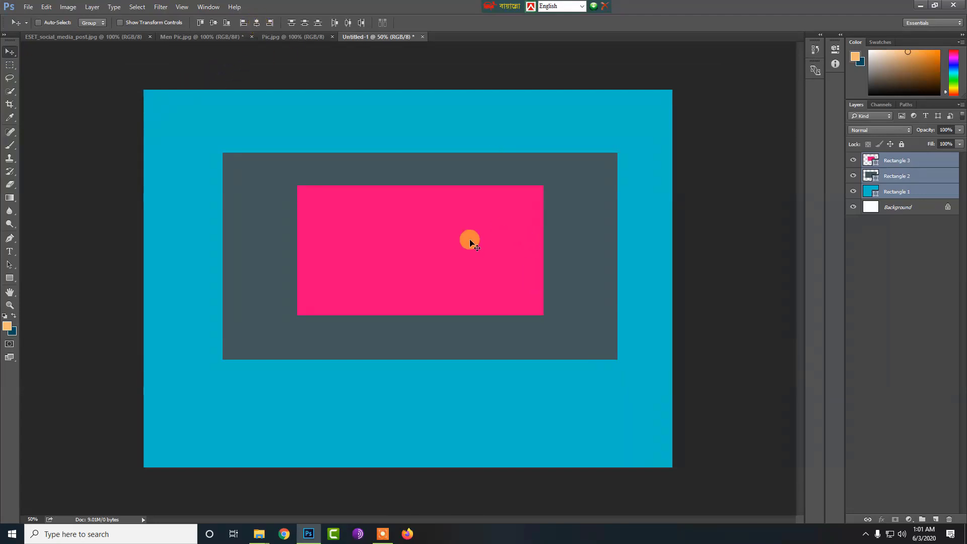
Select only Rectangles 3 and 2 and align their vertical centres.
{"action": "left_click", "coordinate": [936, 271]}
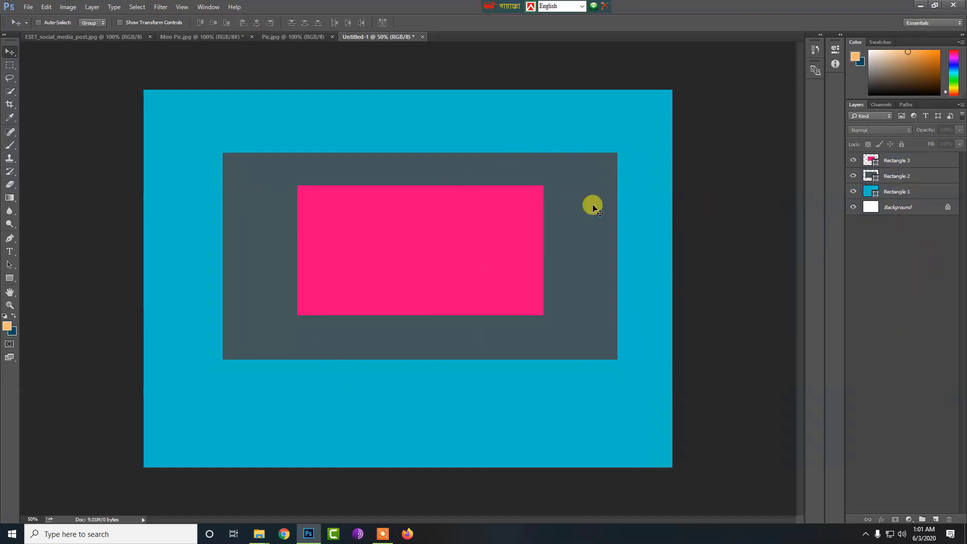
{"action": "left_click", "coordinate": [481, 173]}
{"action": "left_click", "coordinate": [483, 203]}
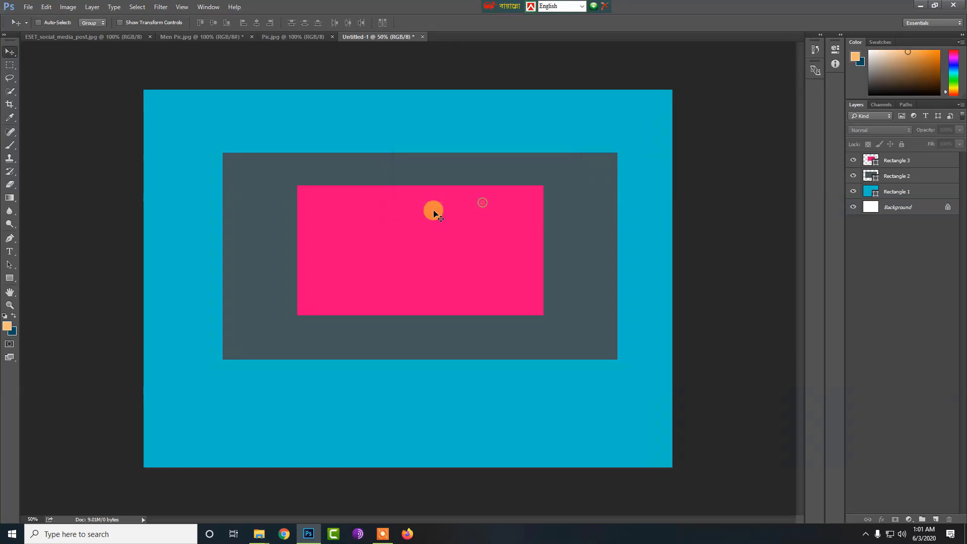
{"action": "left_click", "coordinate": [895, 161]}
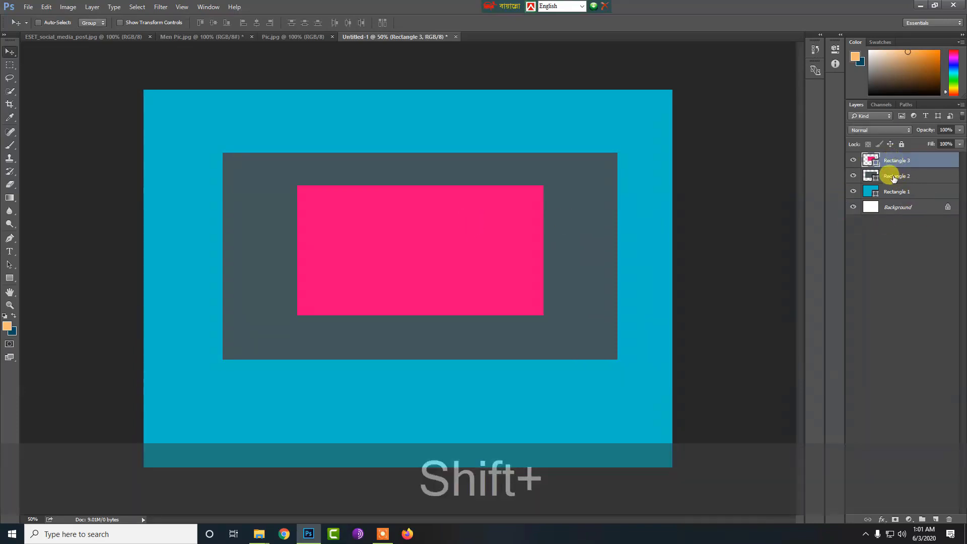
{"action": "left_click", "coordinate": [893, 178], "text": "shift"}
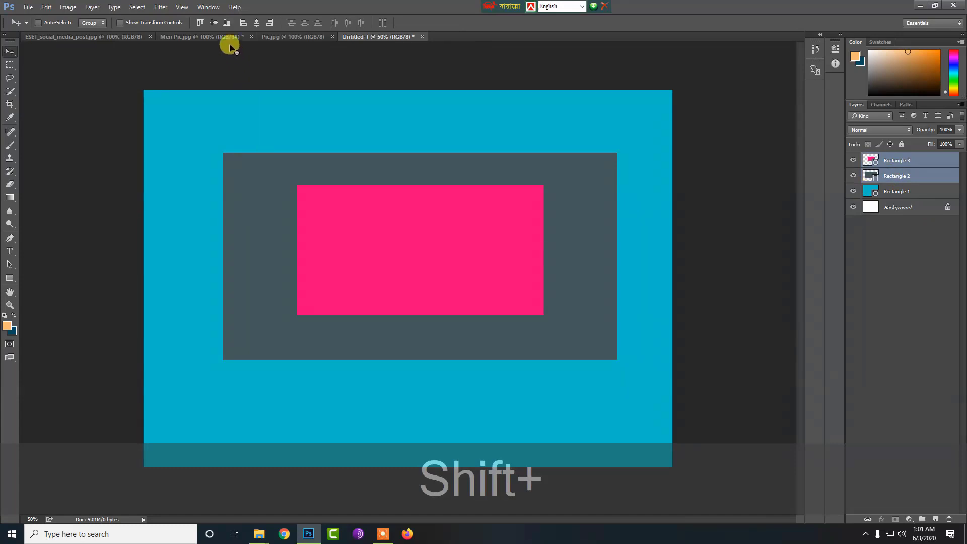
{"action": "left_click", "coordinate": [215, 23]}
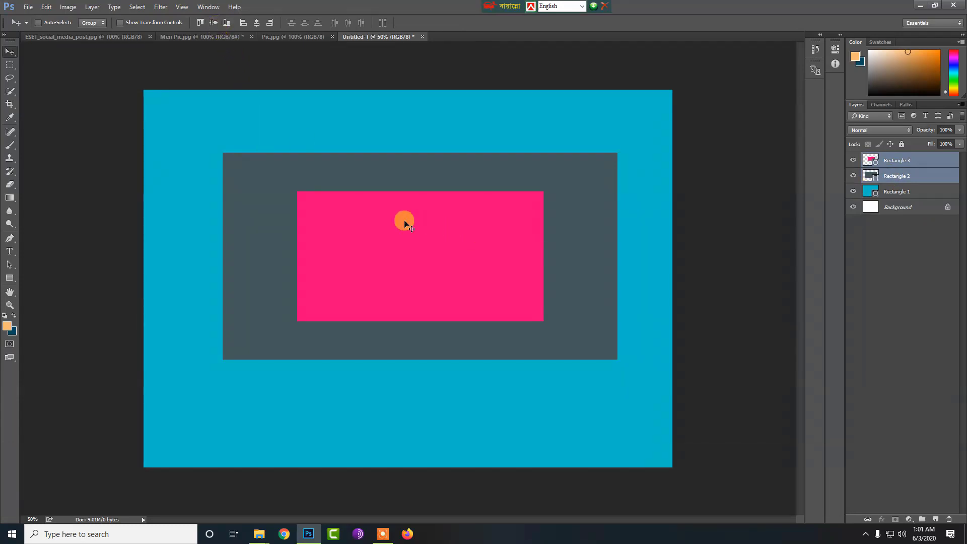
{"action": "left_click", "coordinate": [384, 534]}
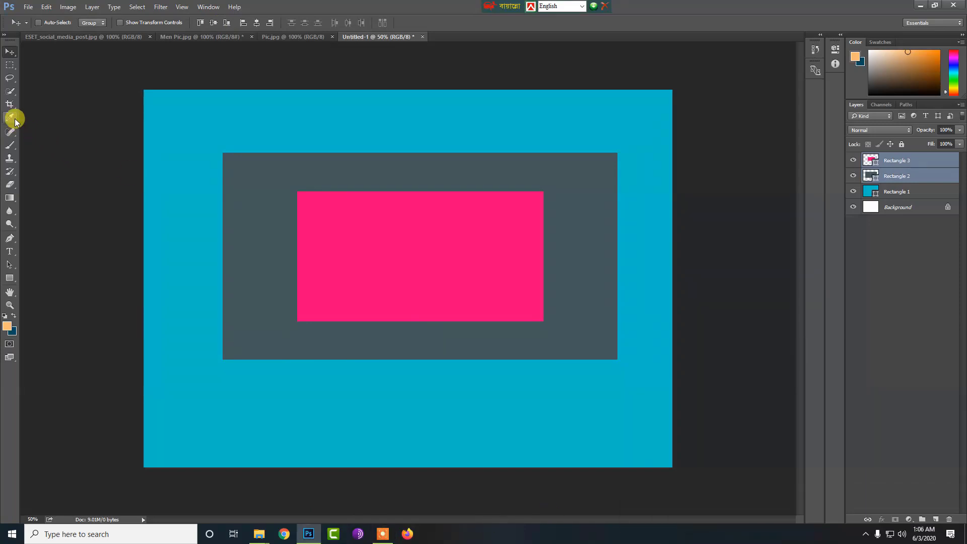
Set the Eyedropper to sample Current Layer, work on Rectangle 3 alone, and pick up its pink.
{"action": "left_click", "coordinate": [10, 119]}
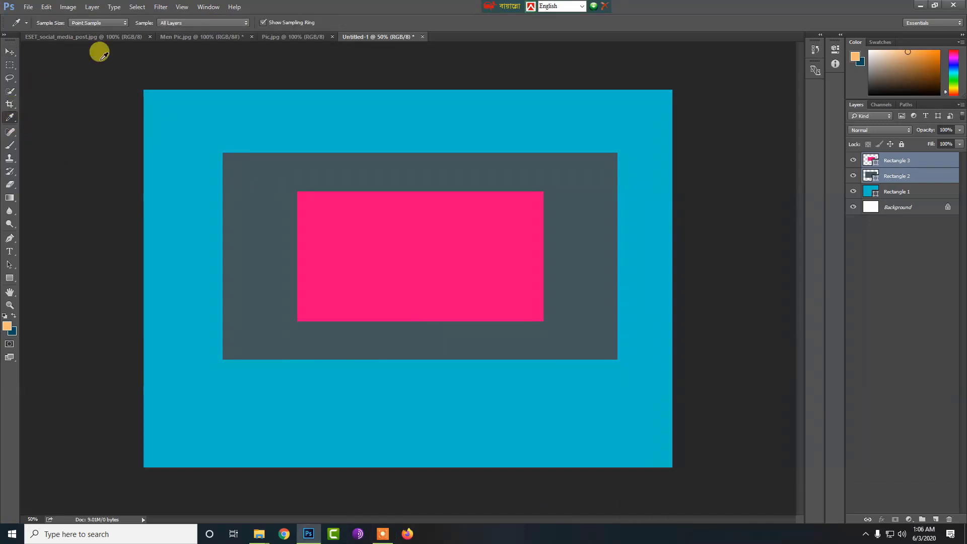
{"action": "left_click", "coordinate": [186, 24]}
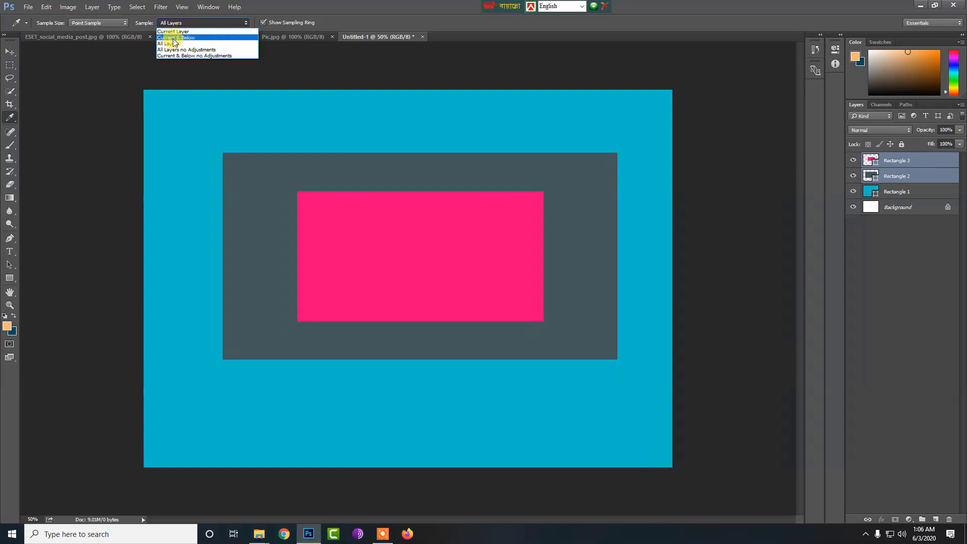
{"action": "left_click", "coordinate": [174, 32]}
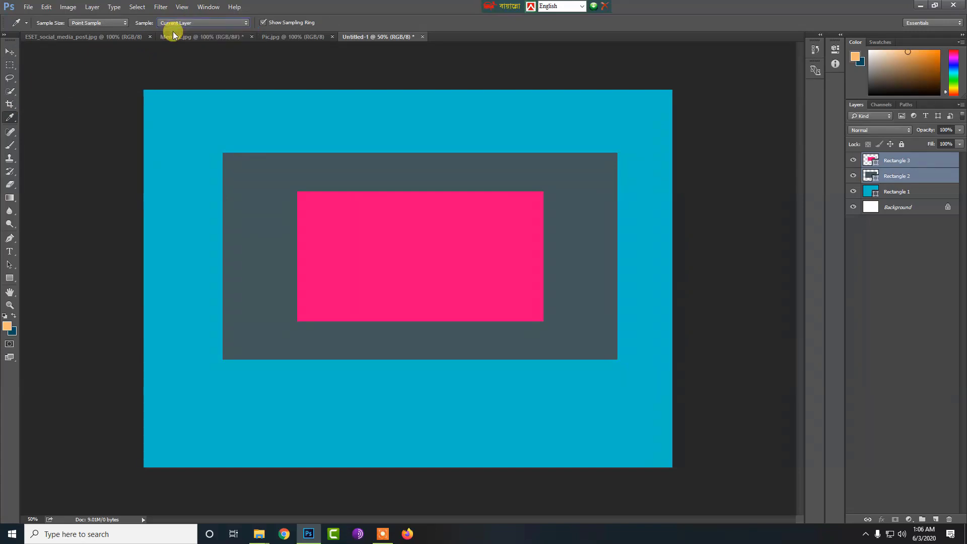
{"action": "left_click", "coordinate": [885, 159]}
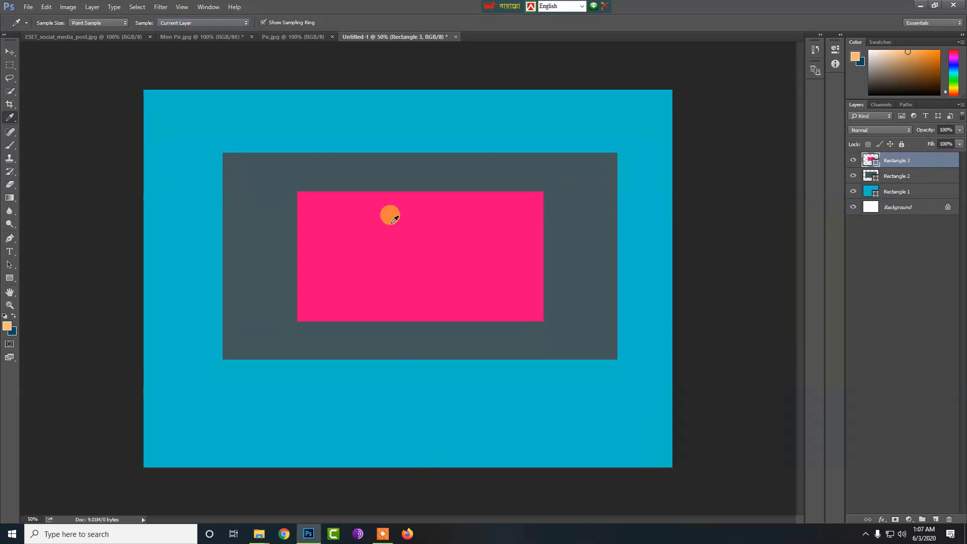
{"action": "left_click", "coordinate": [259, 100]}
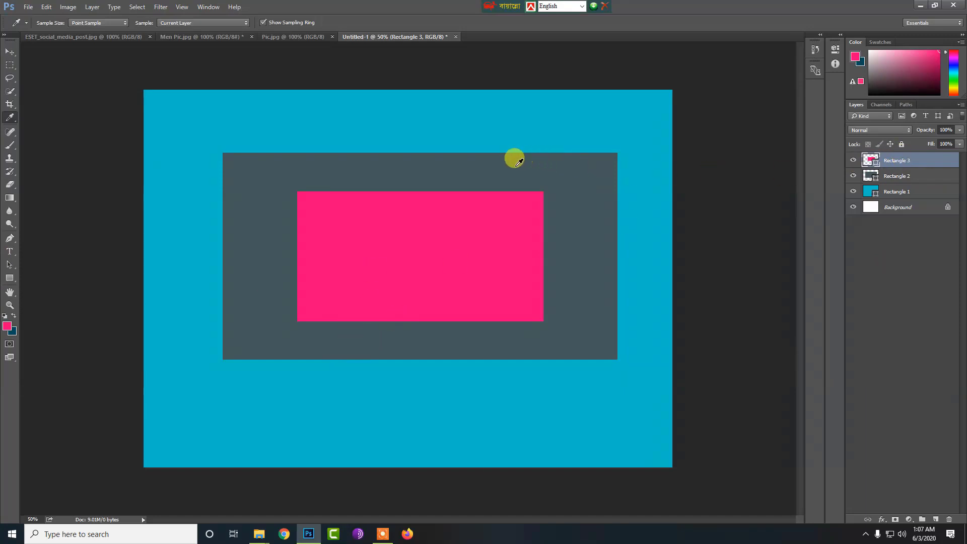
{"action": "left_click", "coordinate": [504, 395]}
{"action": "left_click", "coordinate": [461, 266]}
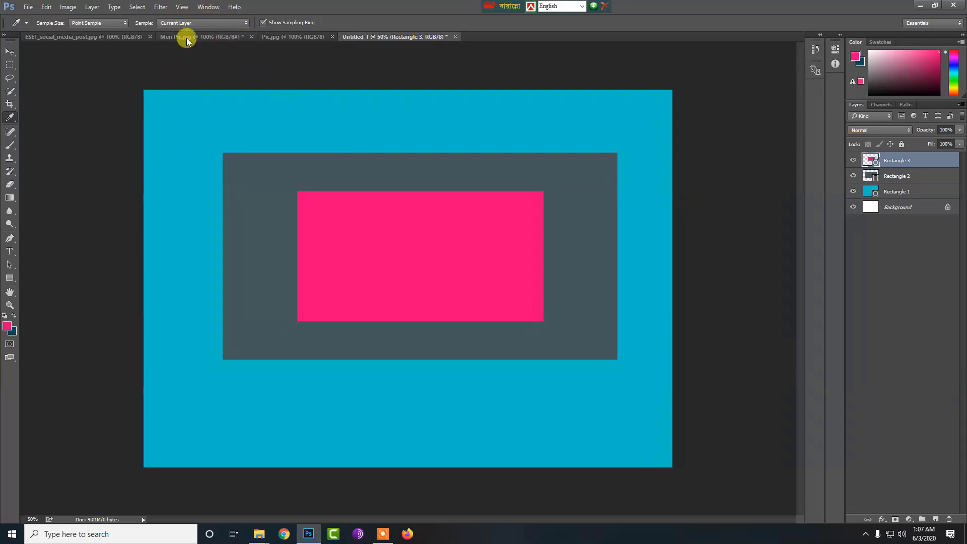
{"action": "left_click", "coordinate": [201, 24]}
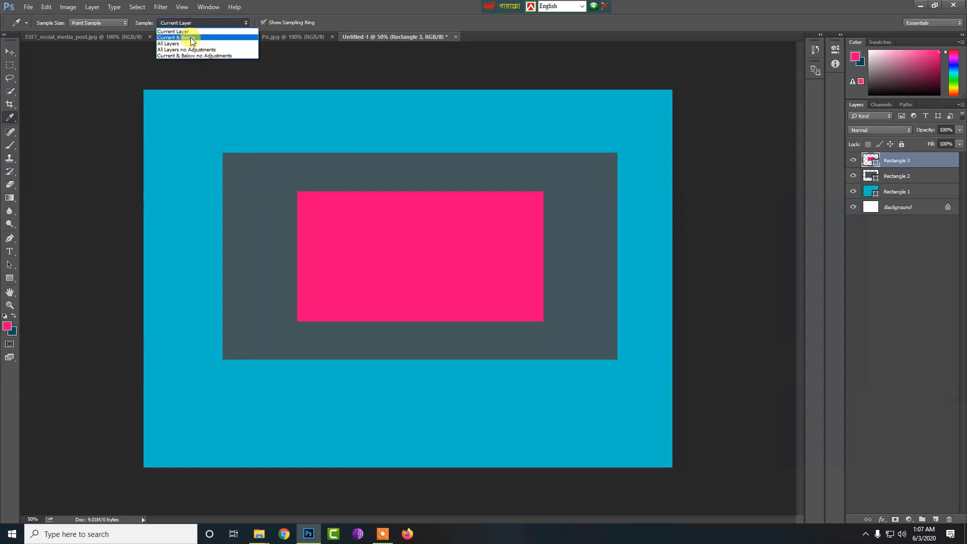
Set Sample to Current & Below, make Rectangle 2 active, and sample the grey and cyan areas.
{"action": "left_click", "coordinate": [187, 38]}
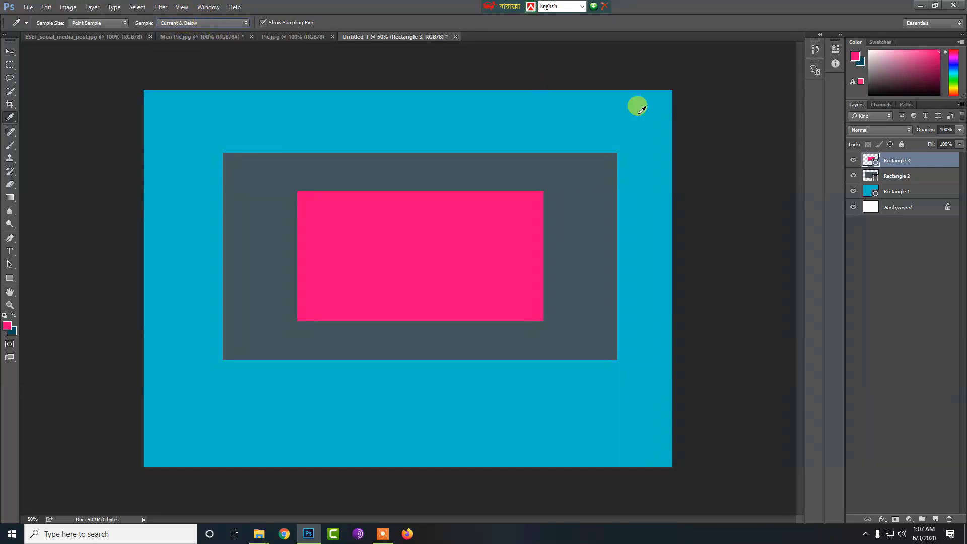
{"action": "left_click", "coordinate": [895, 180]}
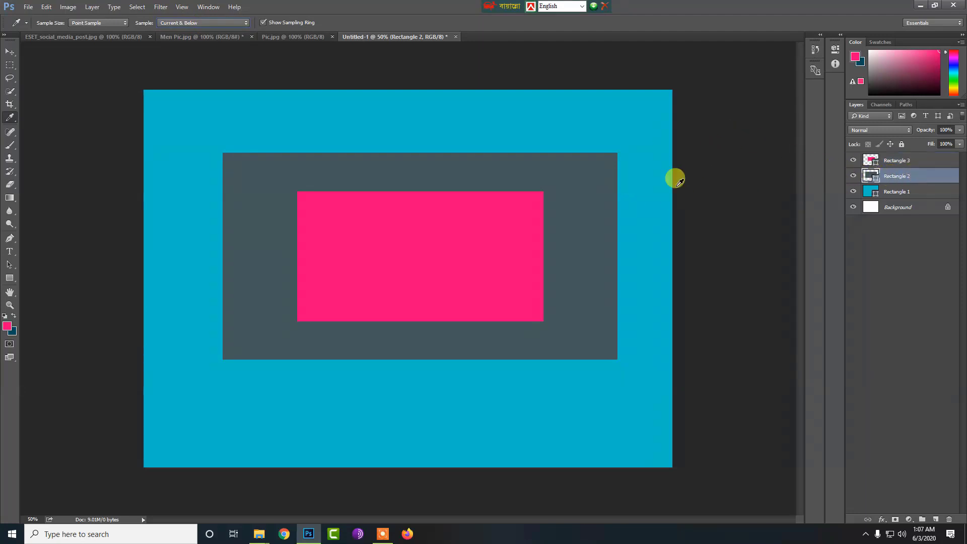
{"action": "left_click", "coordinate": [457, 170]}
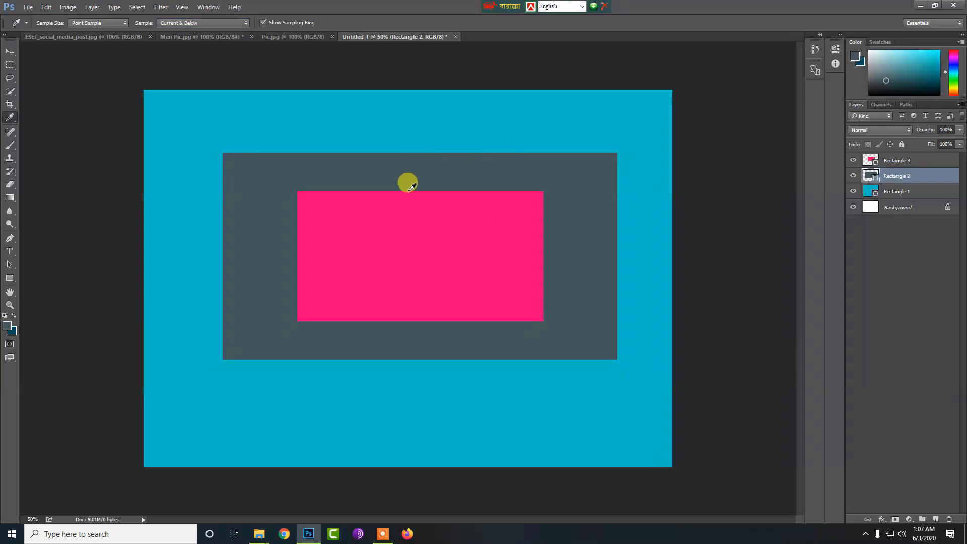
{"action": "left_click", "coordinate": [6, 326]}
{"action": "left_click", "coordinate": [408, 405]}
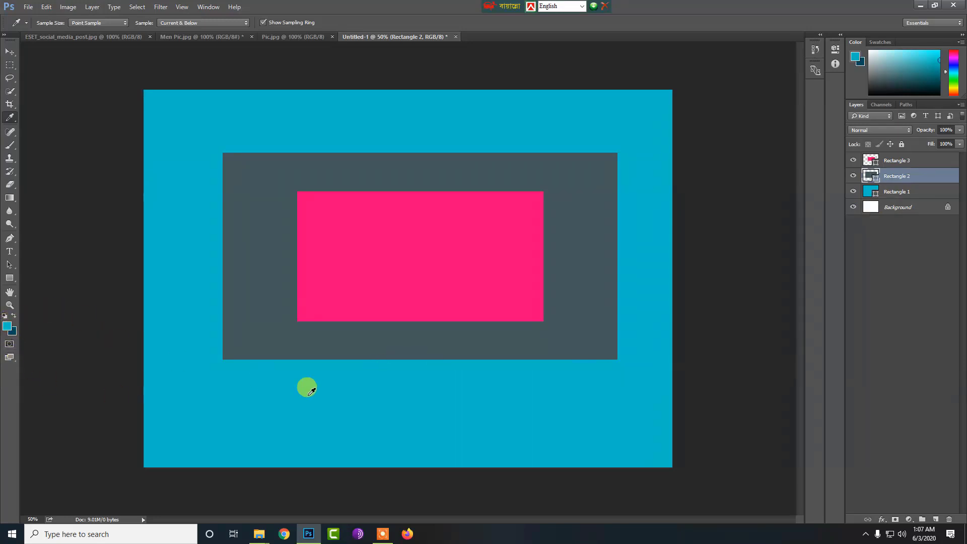
Try sampling the pink rectangle, then pick up the outer cyan as foreground.
{"action": "left_click", "coordinate": [434, 234]}
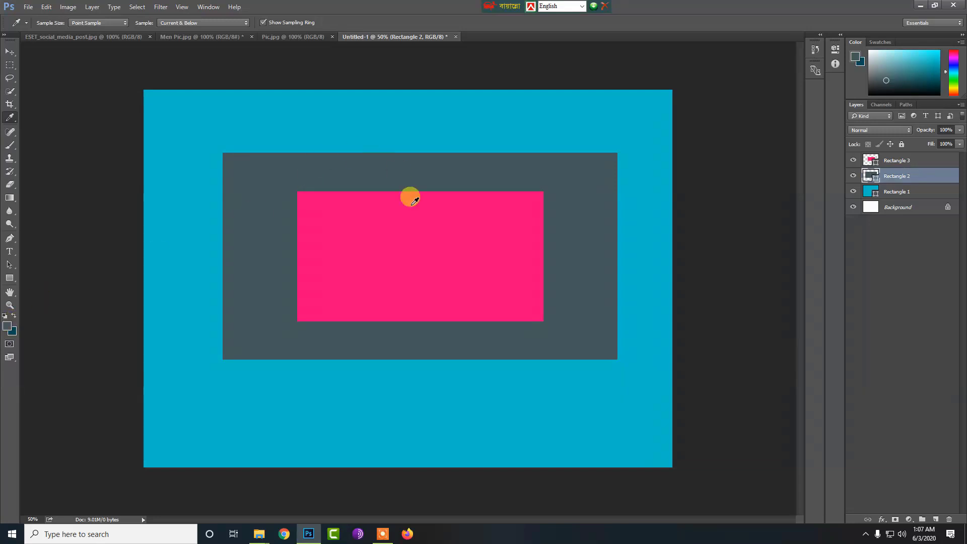
{"action": "left_click", "coordinate": [386, 262]}
{"action": "left_click", "coordinate": [665, 328]}
{"action": "left_click", "coordinate": [524, 392]}
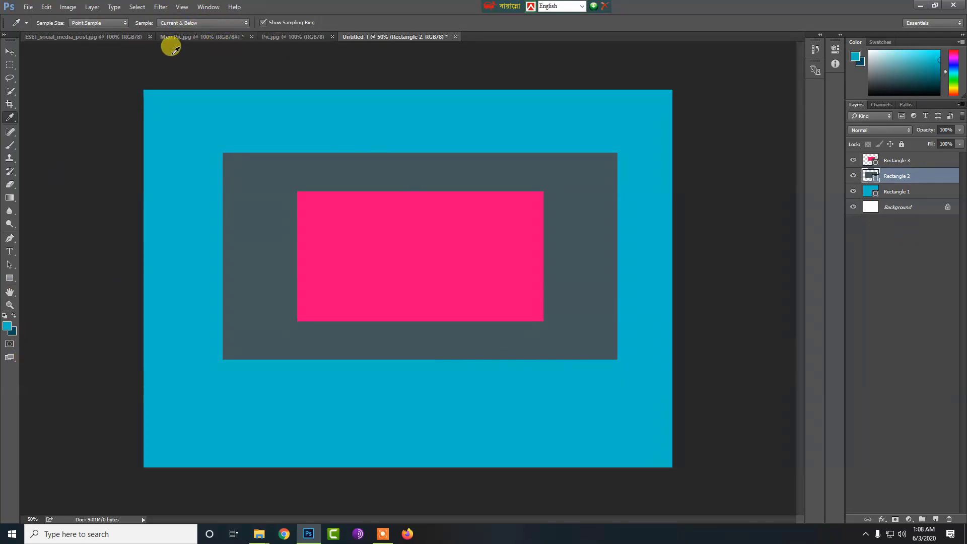
{"action": "left_click", "coordinate": [216, 23]}
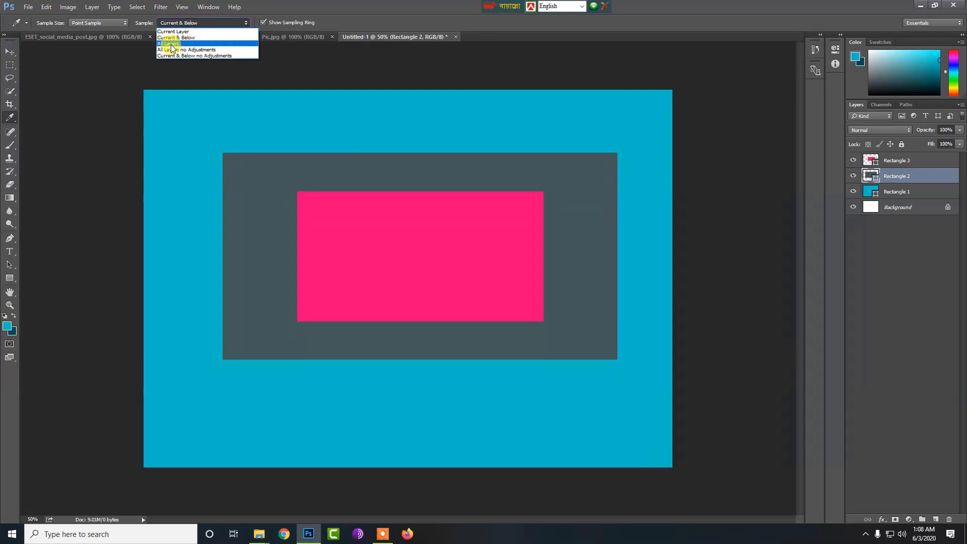
Switch Sample to All Layers and pick up the pink rectangle as foreground while on Rectangle 2.
{"action": "left_click", "coordinate": [172, 45]}
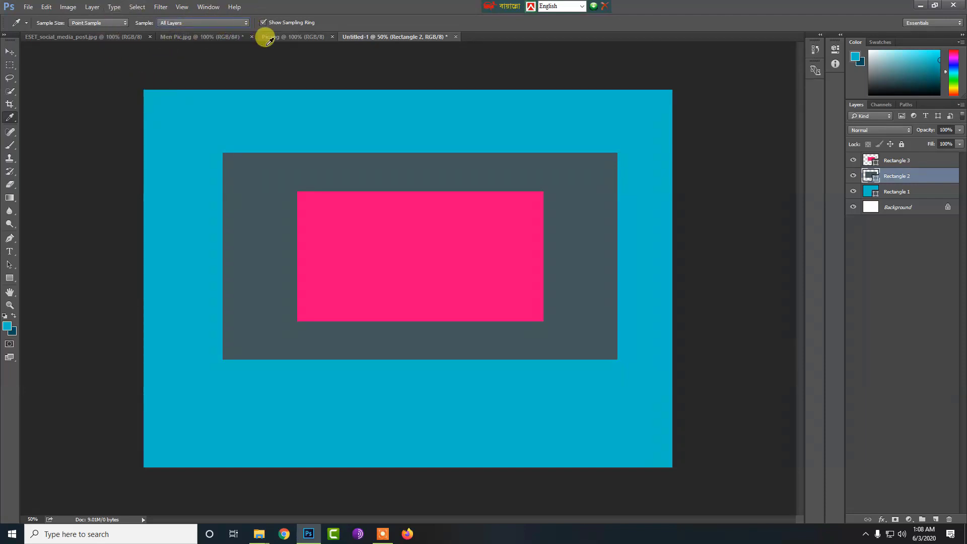
{"action": "left_click", "coordinate": [238, 108]}
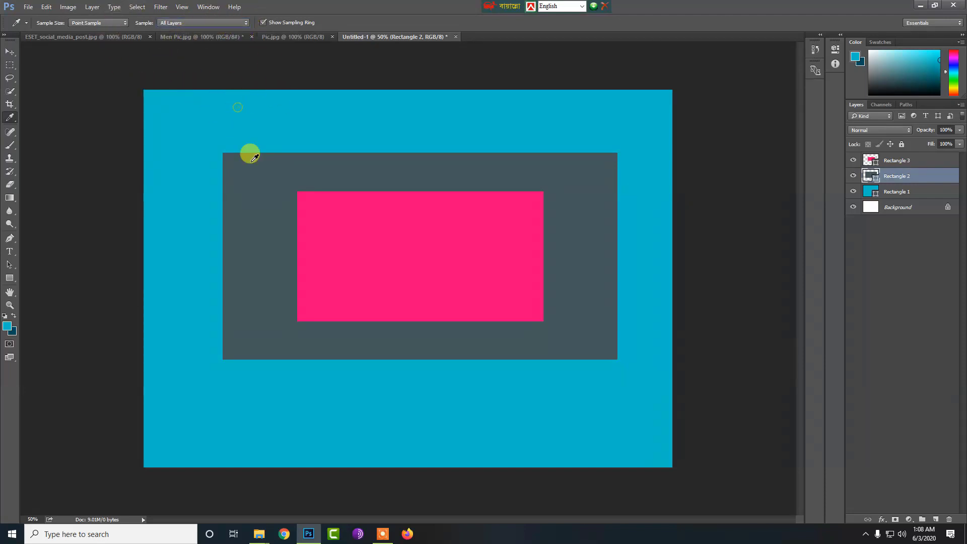
{"action": "left_click", "coordinate": [250, 161]}
{"action": "left_click", "coordinate": [348, 216]}
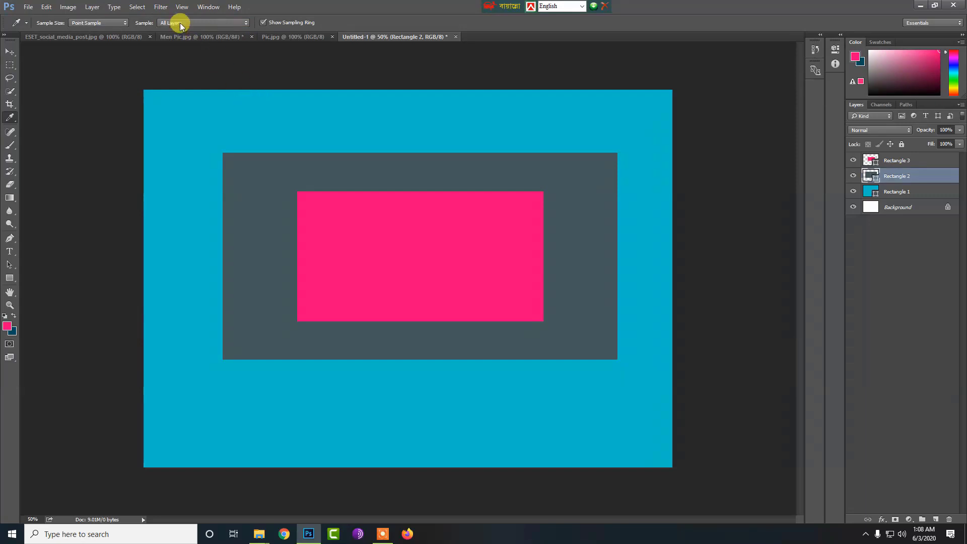
{"action": "left_click", "coordinate": [207, 21]}
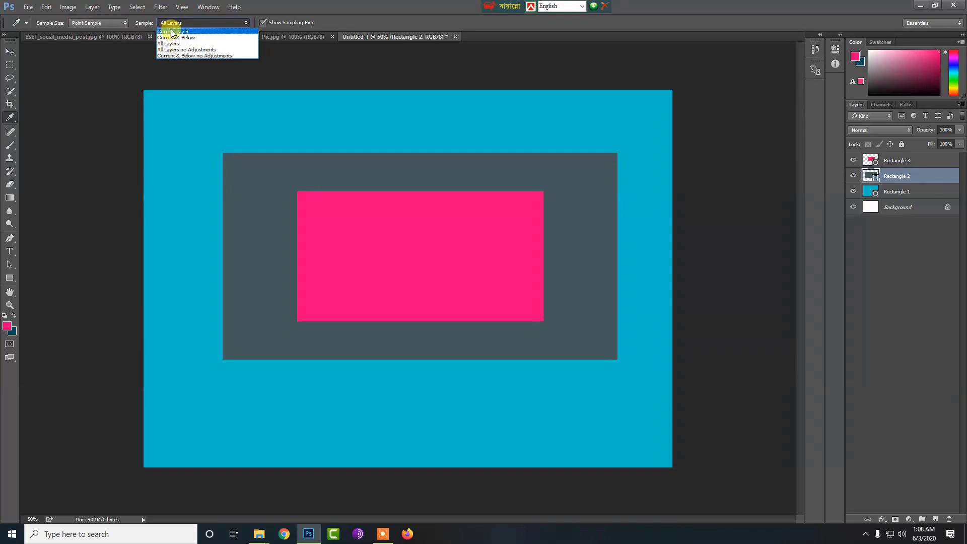
Sample All Layers no Adjustments and add a Hue/Saturation layer at hue -117, turning the shirt green.
{"action": "left_click", "coordinate": [197, 51]}
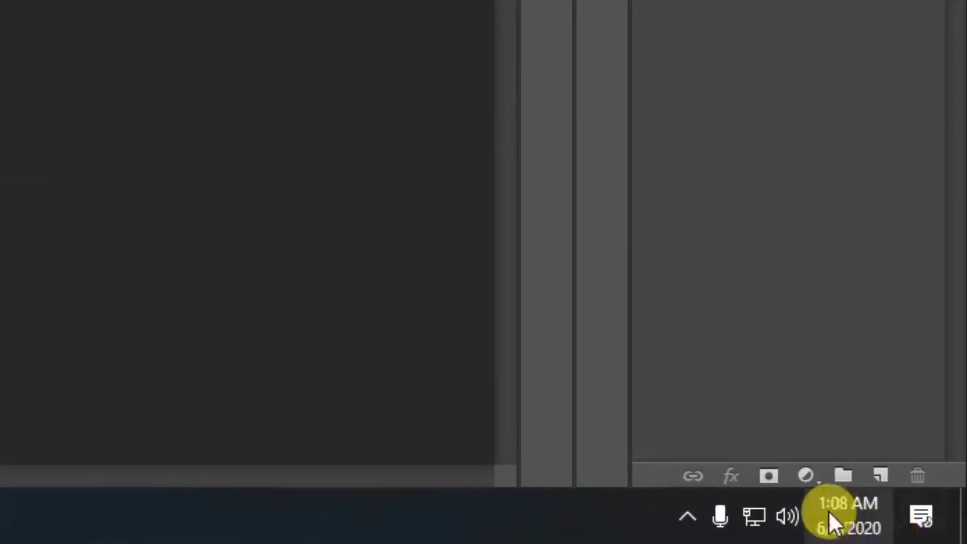
{"action": "left_click", "coordinate": [808, 479]}
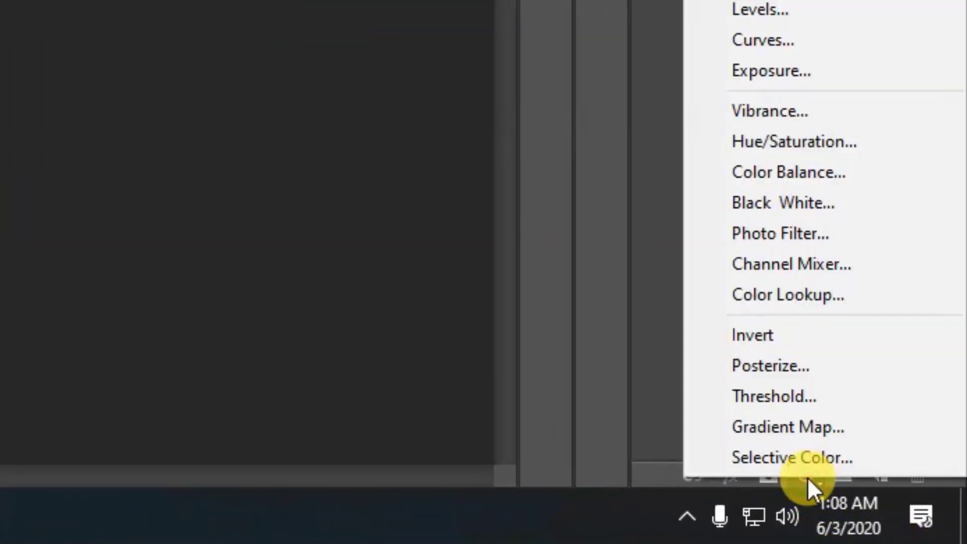
{"action": "left_click", "coordinate": [787, 142]}
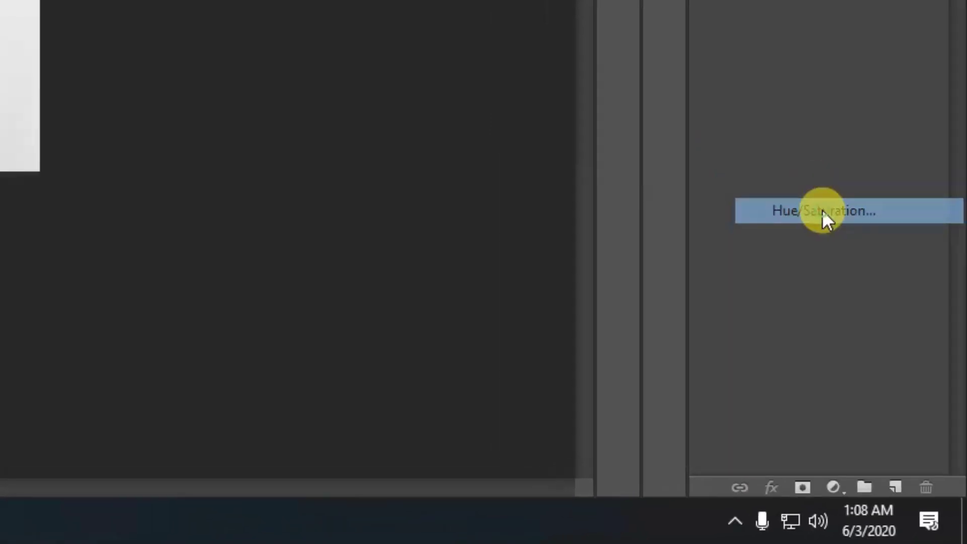
{"action": "mouse_move", "coordinate": [750, 110]}
{"action": "left_mouse_down"}
{"action": "mouse_move", "coordinate": [791, 111]}
{"action": "mouse_move", "coordinate": [706, 110]}
{"action": "left_mouse_up"}
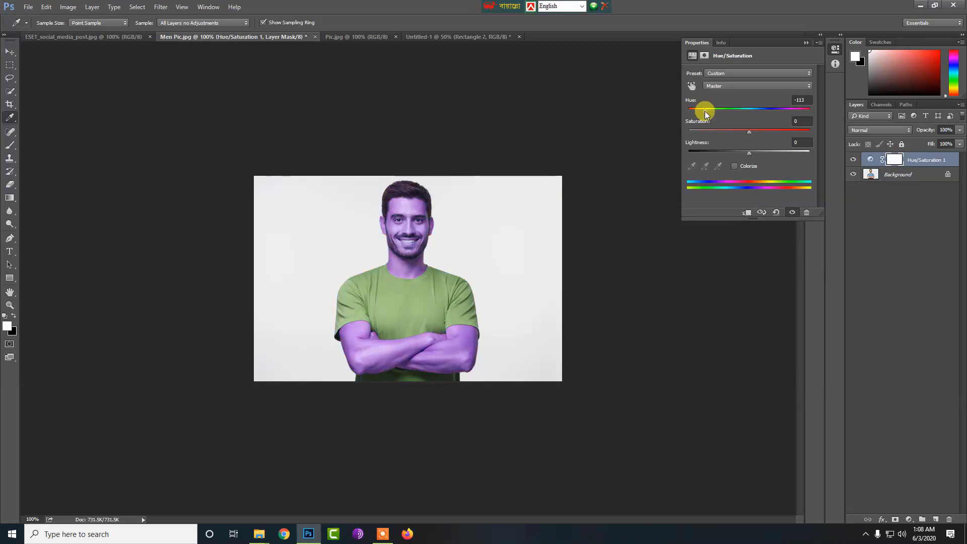
{"action": "left_click", "coordinate": [806, 43]}
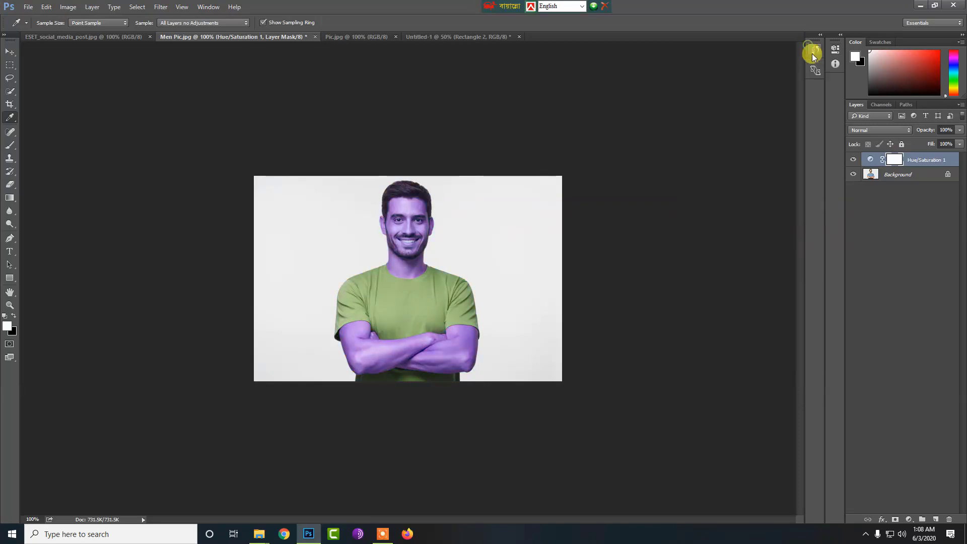
Hide and re-show the Hue/Saturation 1 layer, then select it.
{"action": "left_click", "coordinate": [852, 160]}
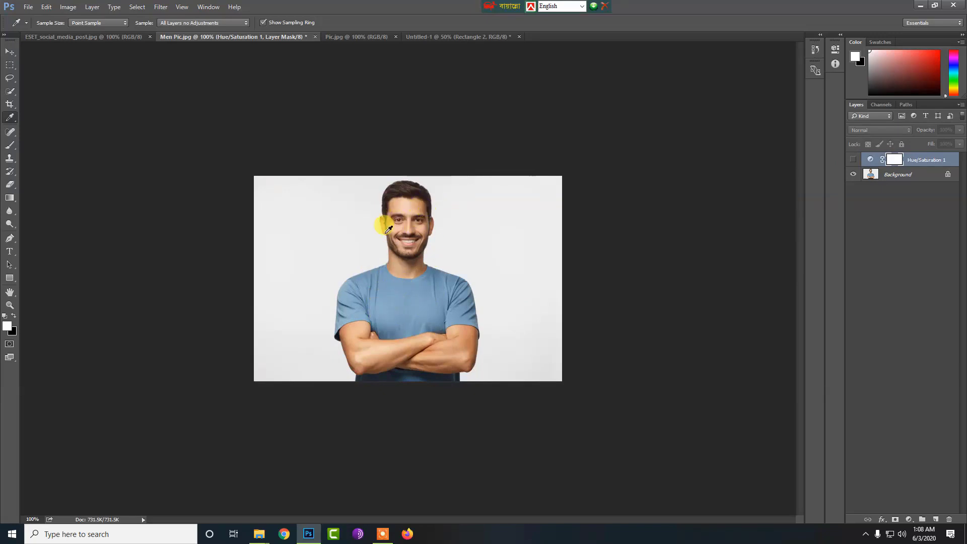
{"action": "left_click", "coordinate": [853, 161]}
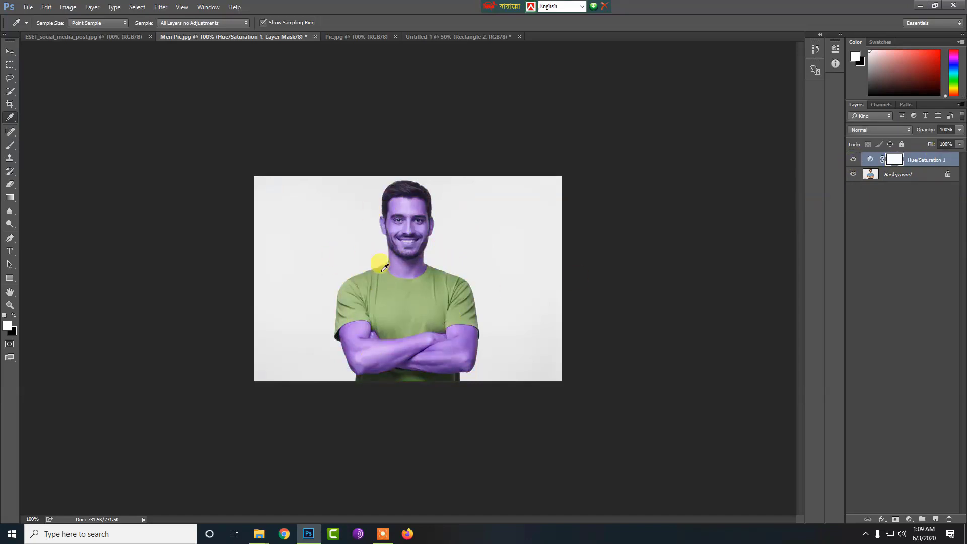
{"action": "left_click", "coordinate": [871, 160]}
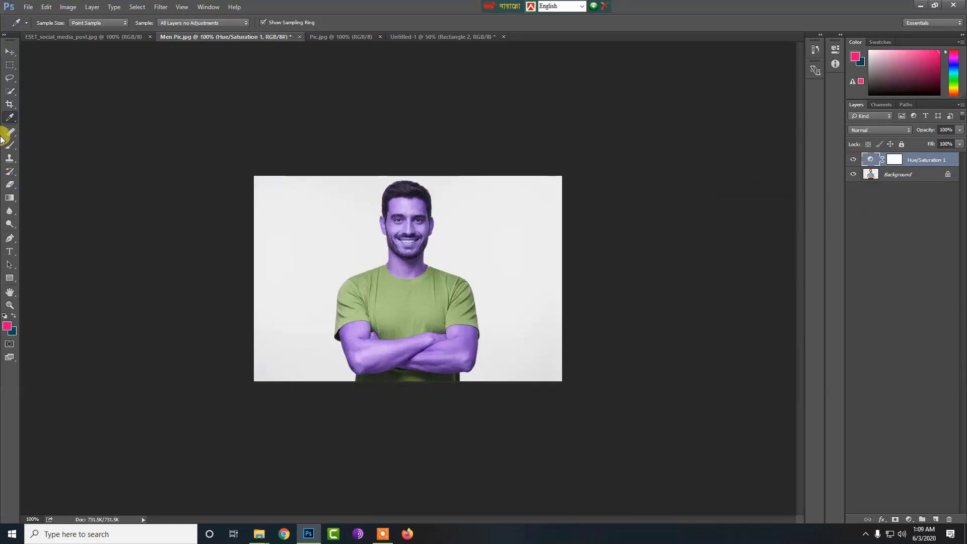
With the Eyedropper Tool, sample the shirt colour and the forehead skin tone.
{"action": "left_click", "coordinate": [7, 120]}
{"action": "left_click", "coordinate": [50, 117]}
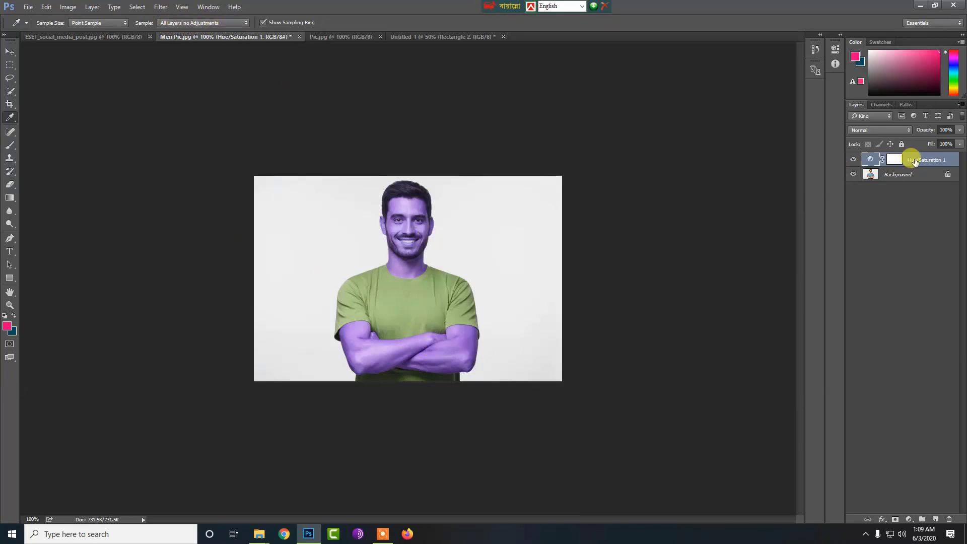
{"action": "left_click", "coordinate": [394, 296]}
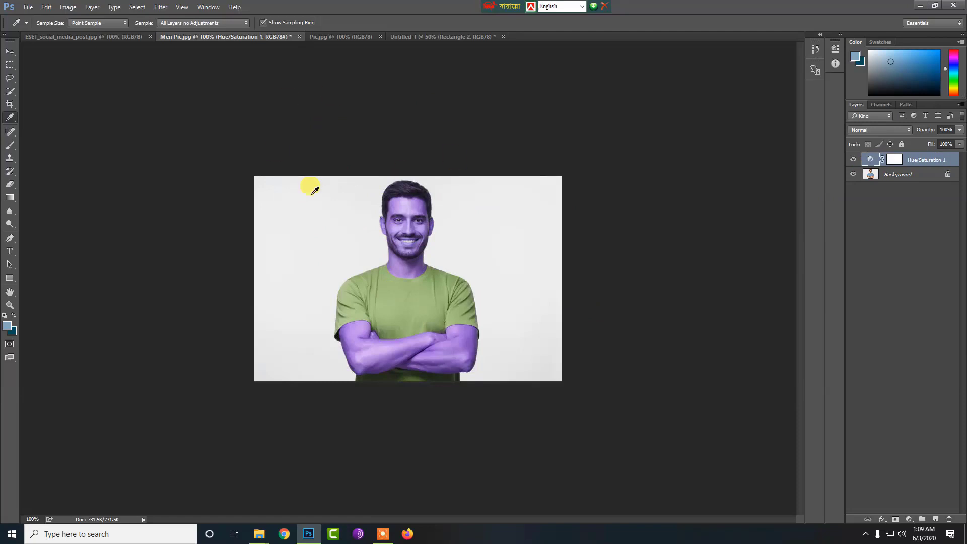
{"action": "left_click", "coordinate": [408, 203]}
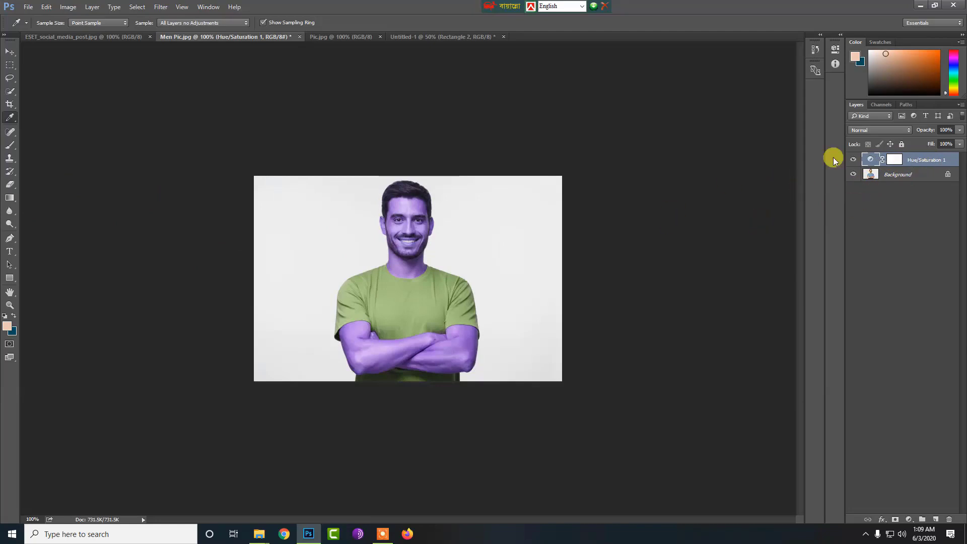
Hide the Hue/Saturation layer, sample Current & Below no Adjustments, and return to Untitled-1.
{"action": "left_click", "coordinate": [853, 160]}
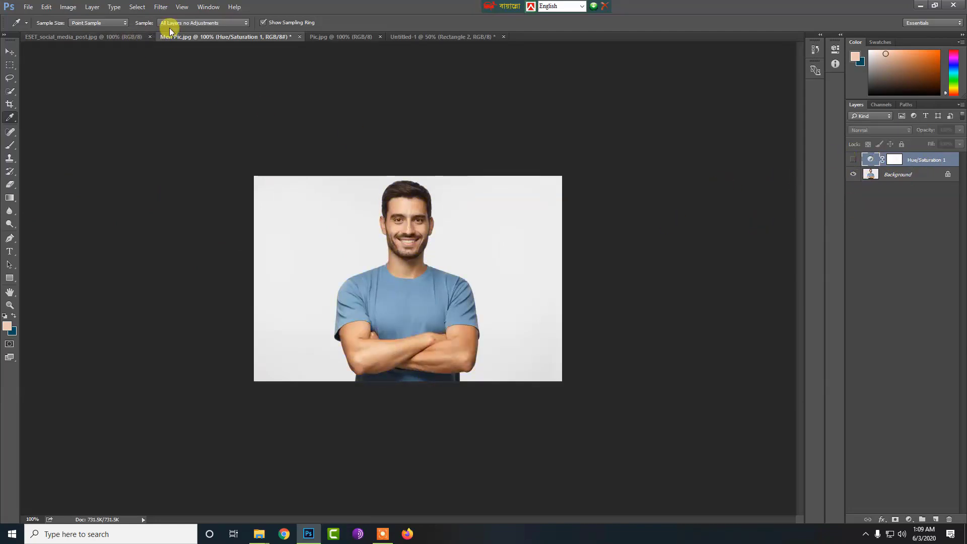
{"action": "left_click", "coordinate": [207, 23]}
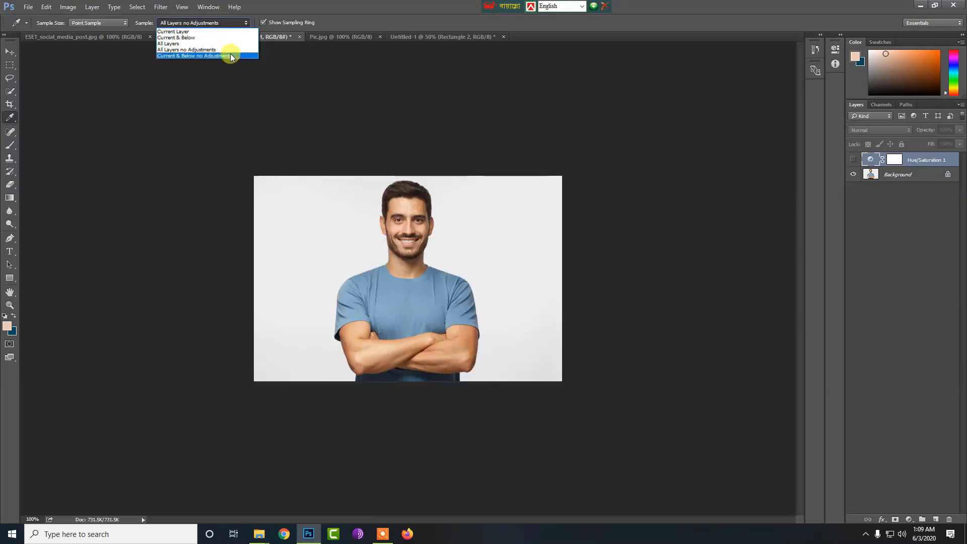
{"action": "left_click", "coordinate": [218, 56]}
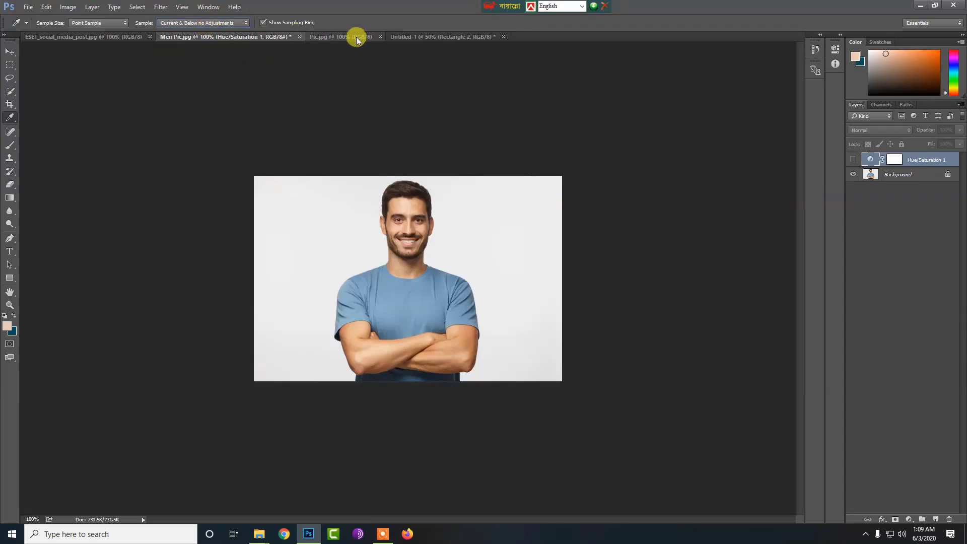
{"action": "left_click", "coordinate": [334, 38]}
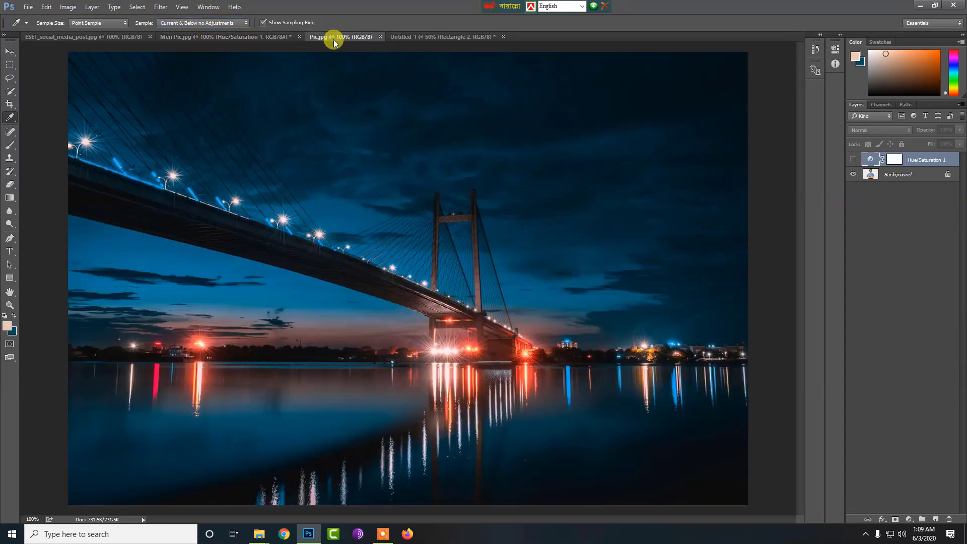
{"action": "left_click", "coordinate": [417, 37]}
Set Sample to Current Layer and select the Eyedropper Tool.
{"action": "left_click", "coordinate": [205, 23]}
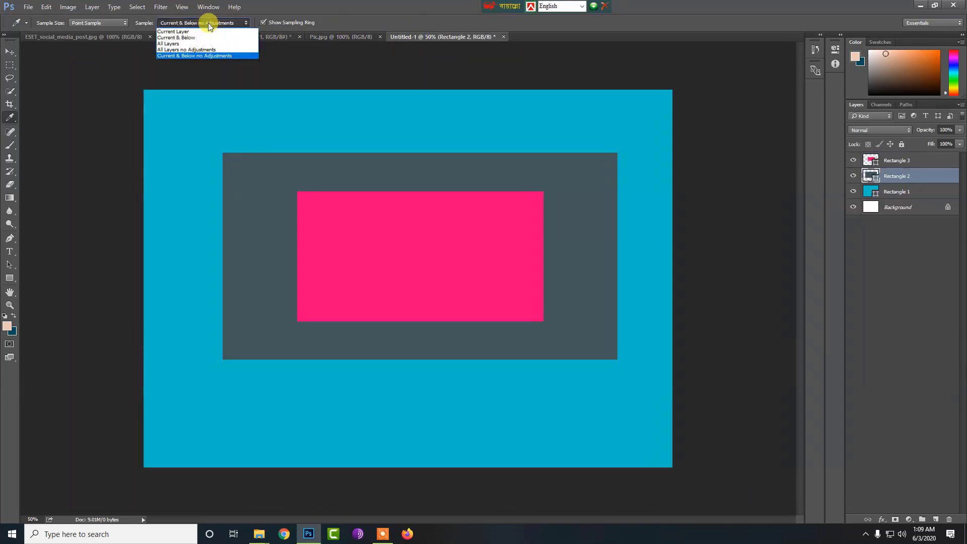
{"action": "left_click", "coordinate": [174, 31]}
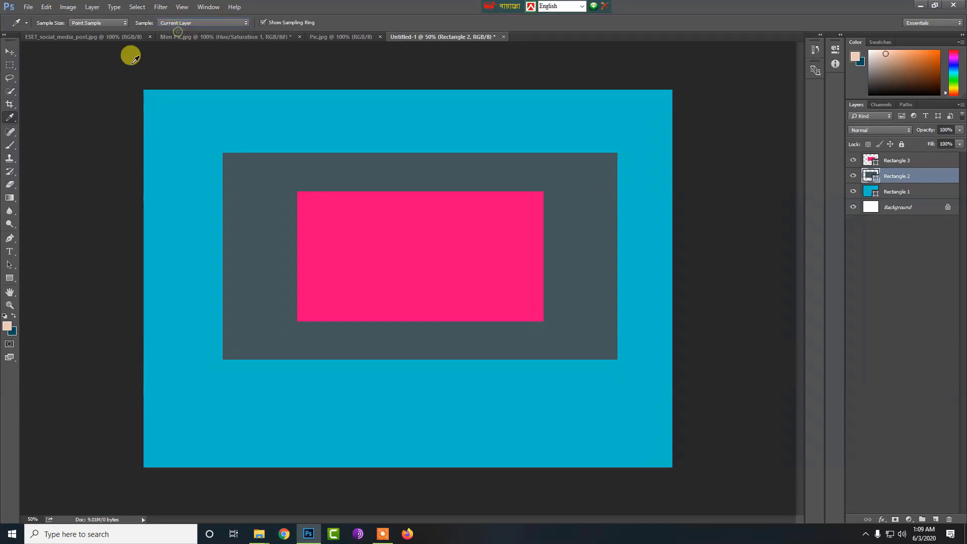
{"action": "right_click", "coordinate": [10, 117]}
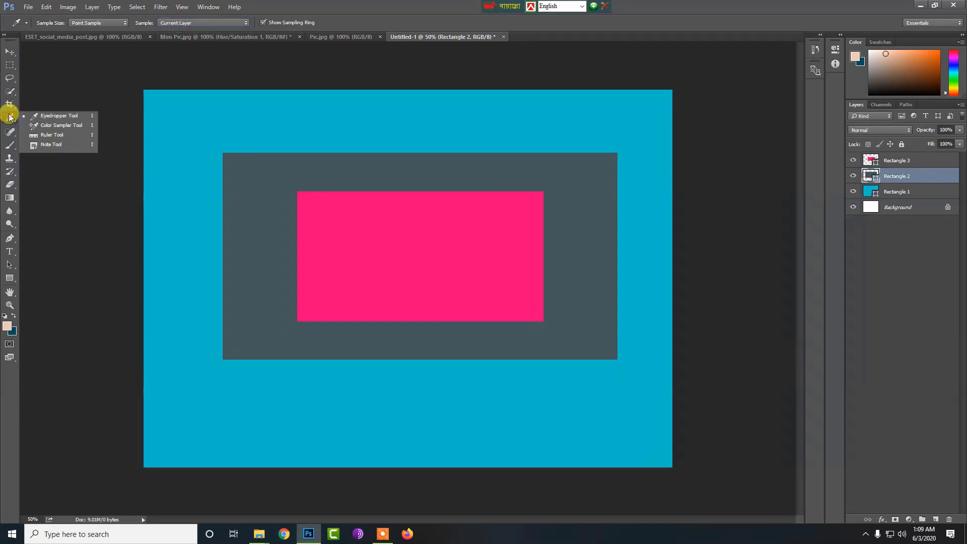
{"action": "left_click", "coordinate": [57, 118]}
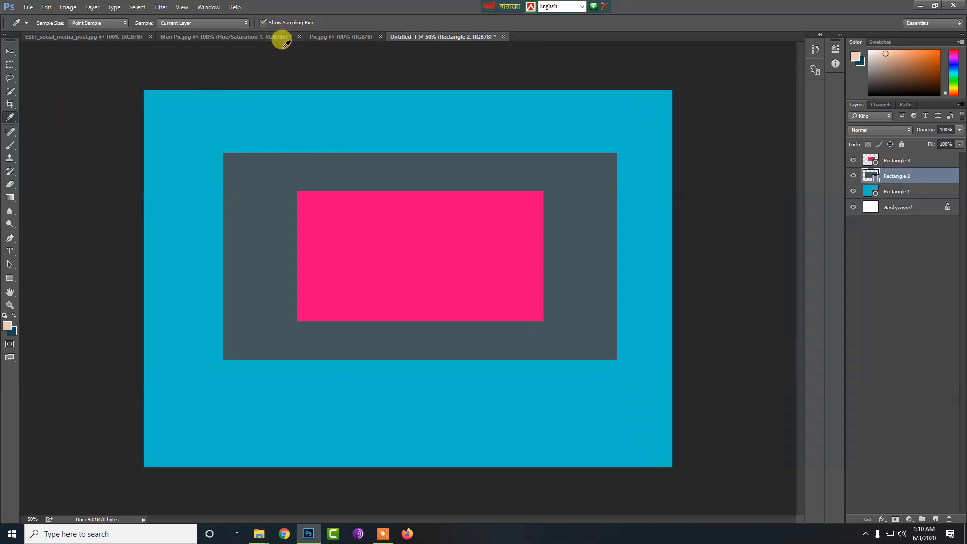
Pick a foreground colour from the cyan area, previewing colours across the top rectangle.
{"action": "left_click", "coordinate": [261, 111]}
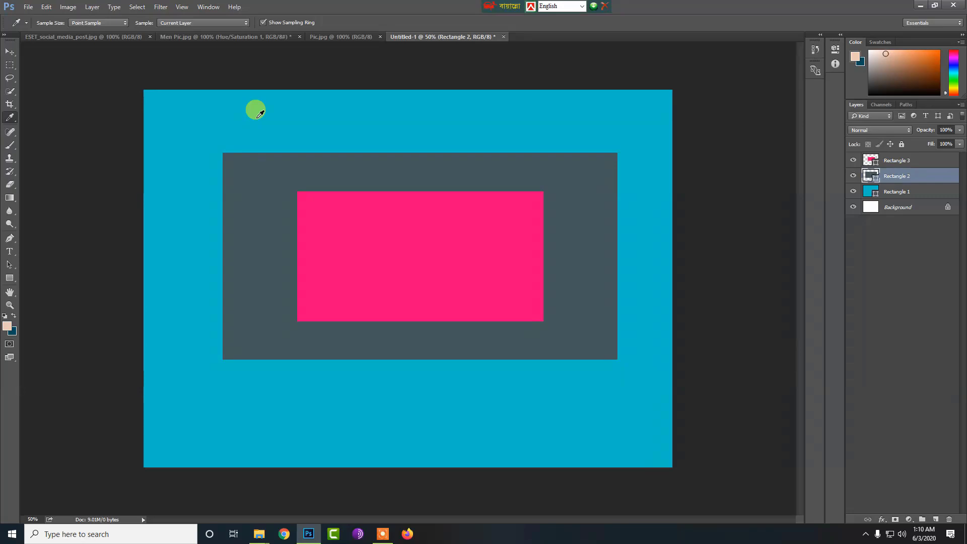
{"action": "left_click", "coordinate": [261, 113]}
{"action": "left_click", "coordinate": [260, 114]}
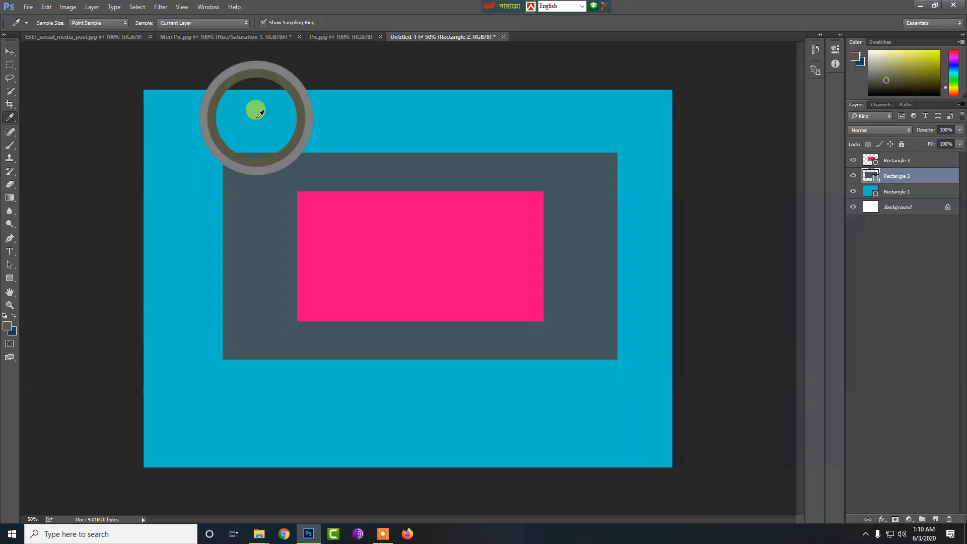
{"action": "left_click_drag", "start_coordinate": [260, 114], "coordinate": [499, 116]}
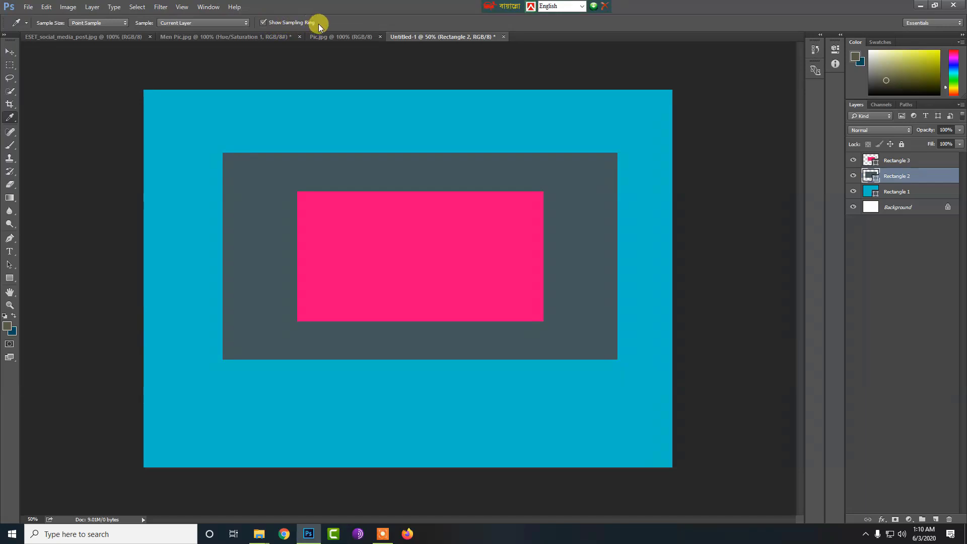
Turn Show Sampling Ring off and back on.
{"action": "left_click", "coordinate": [263, 23]}
{"action": "left_click", "coordinate": [263, 23]}
{"action": "right_click", "coordinate": [10, 116]}
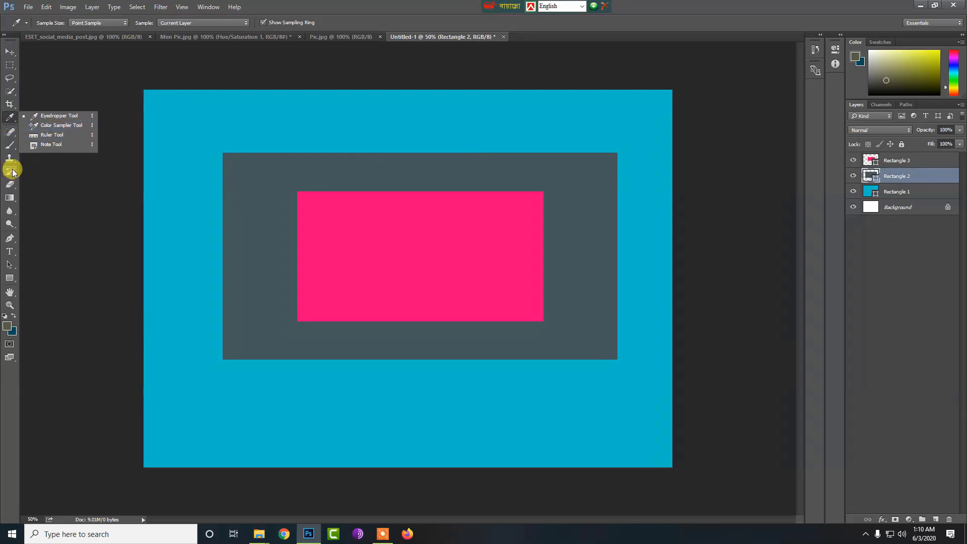
Make the Color Sampler Tool active on the ESET social media image.
{"action": "left_click", "coordinate": [76, 129]}
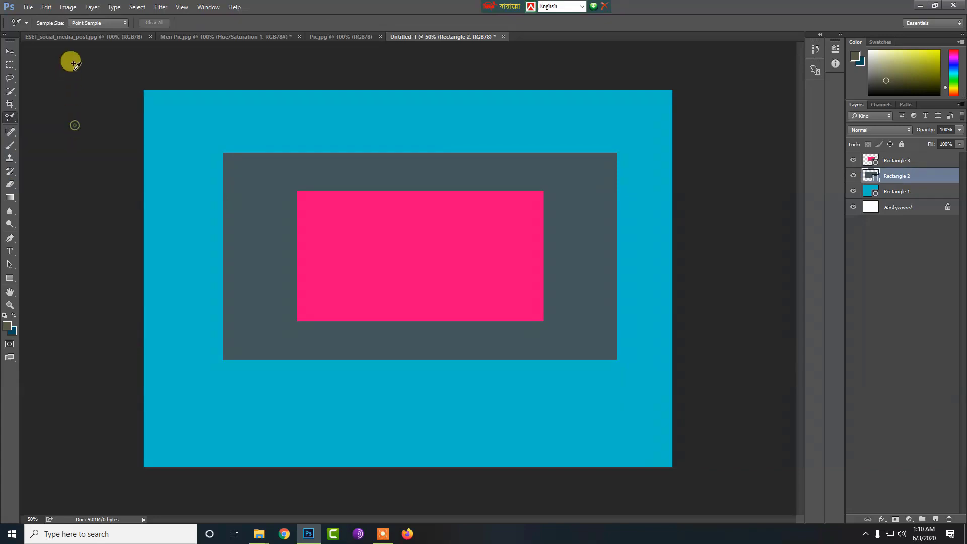
{"action": "left_click", "coordinate": [93, 36]}
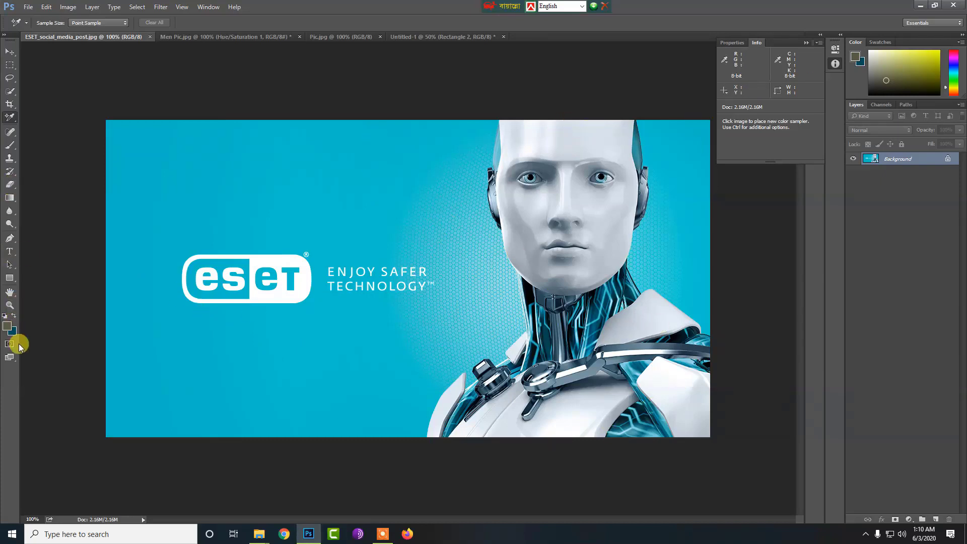
{"action": "right_click", "coordinate": [7, 117]}
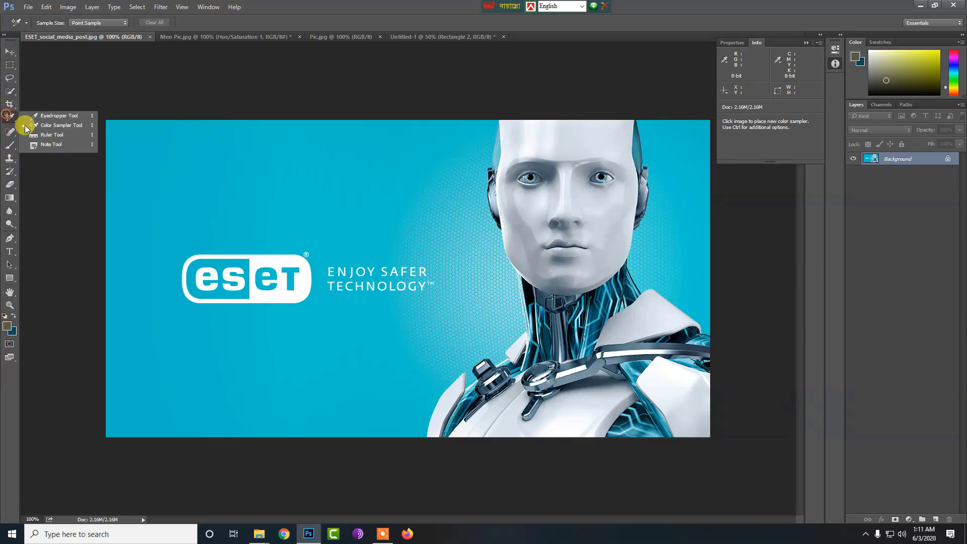
{"action": "left_click", "coordinate": [55, 127]}
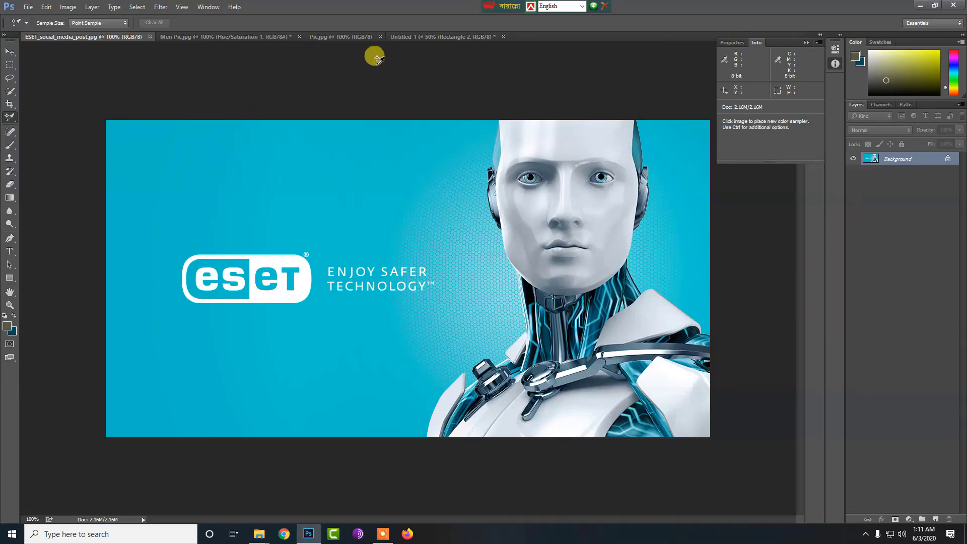
Place ten colour samplers across the cyan background and robot, then attempt an eleventh.
{"action": "left_click", "coordinate": [203, 147]}
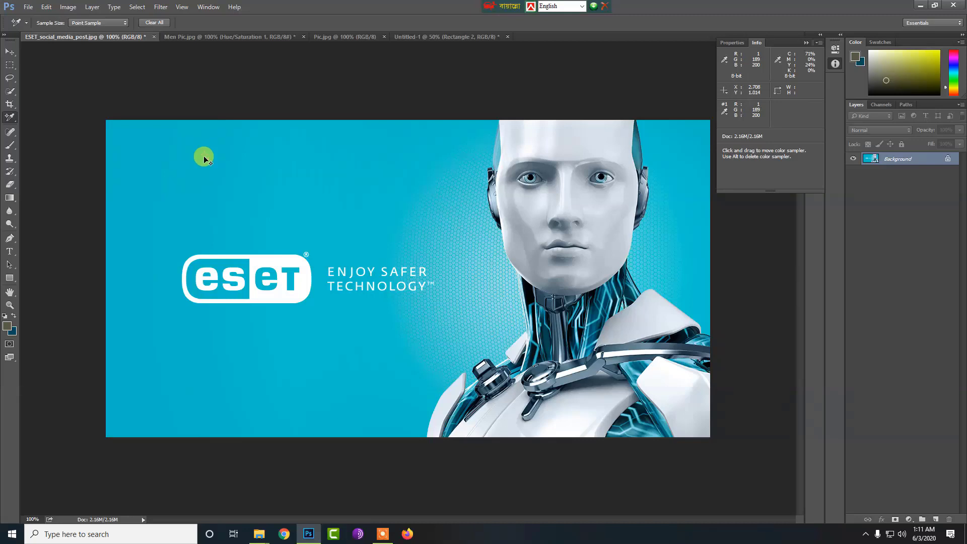
{"action": "left_click", "coordinate": [565, 134]}
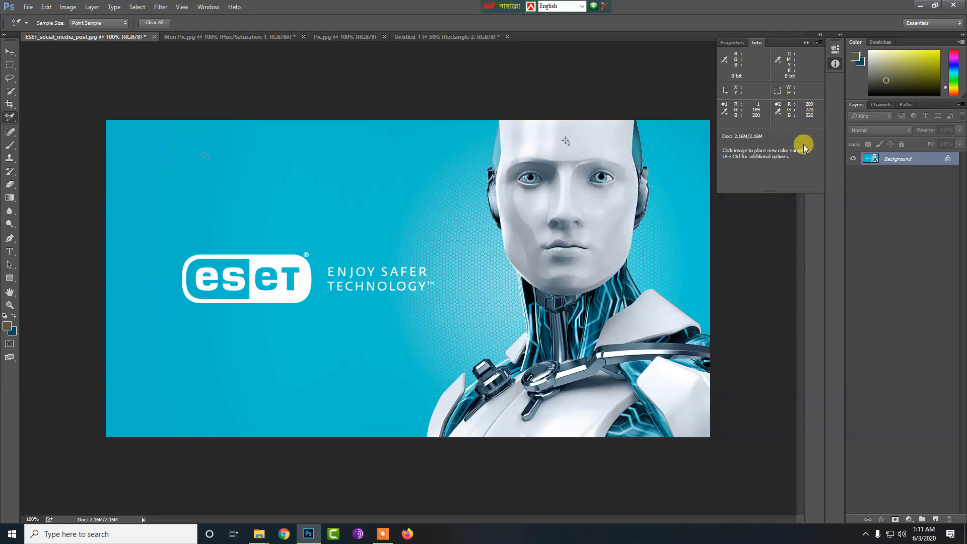
{"action": "left_click", "coordinate": [257, 373]}
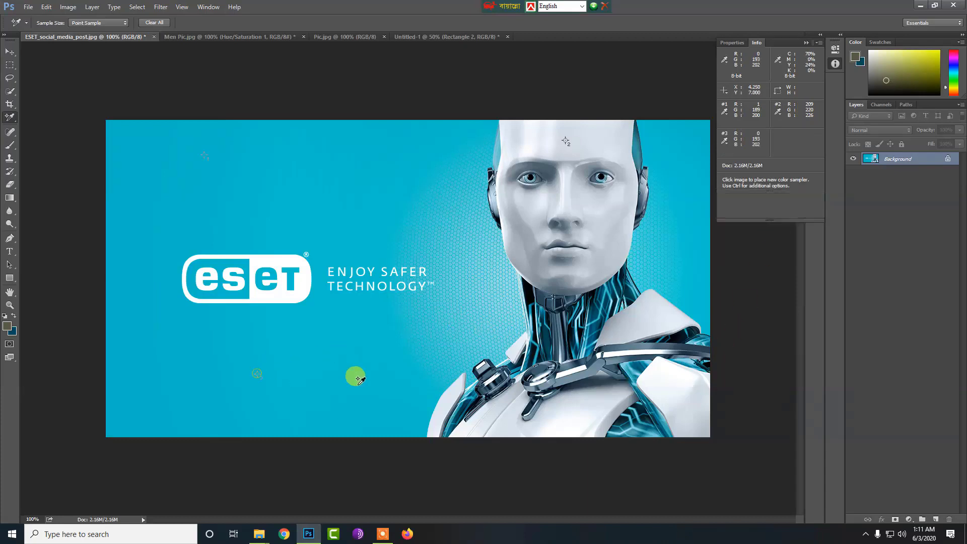
{"action": "left_click", "coordinate": [472, 373]}
{"action": "left_click", "coordinate": [658, 295]}
{"action": "left_click", "coordinate": [697, 199]}
{"action": "left_click", "coordinate": [647, 405]}
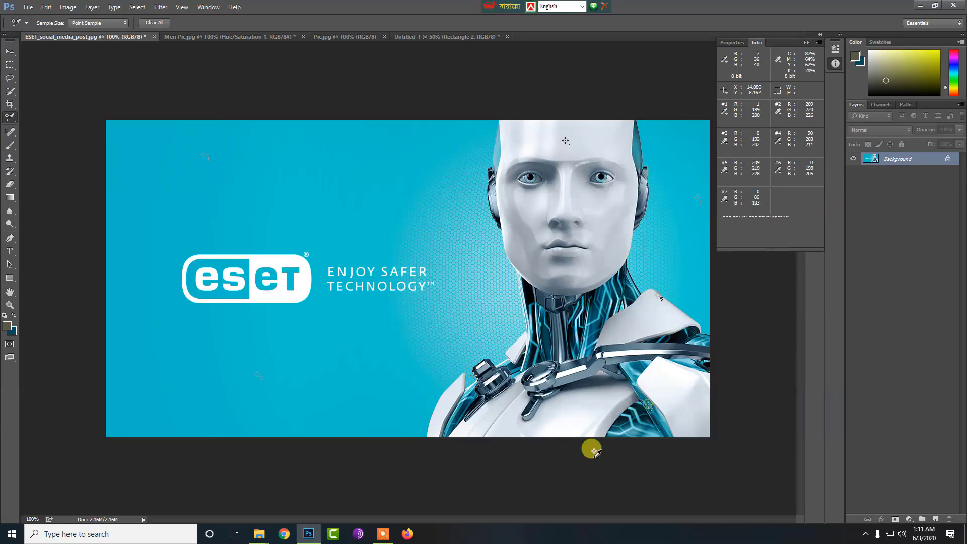
{"action": "left_click", "coordinate": [563, 430]}
{"action": "left_click", "coordinate": [161, 213]}
{"action": "left_click", "coordinate": [152, 327]}
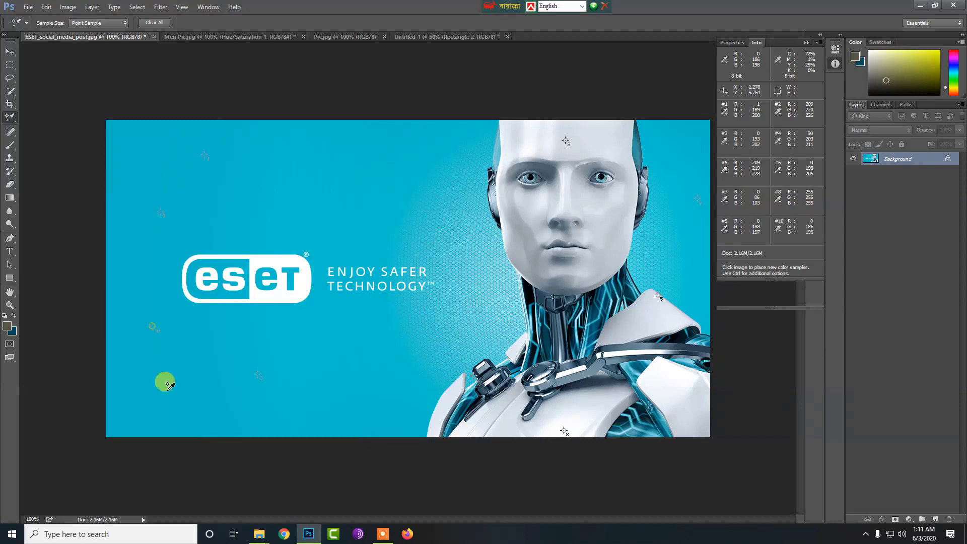
{"action": "left_click", "coordinate": [212, 421]}
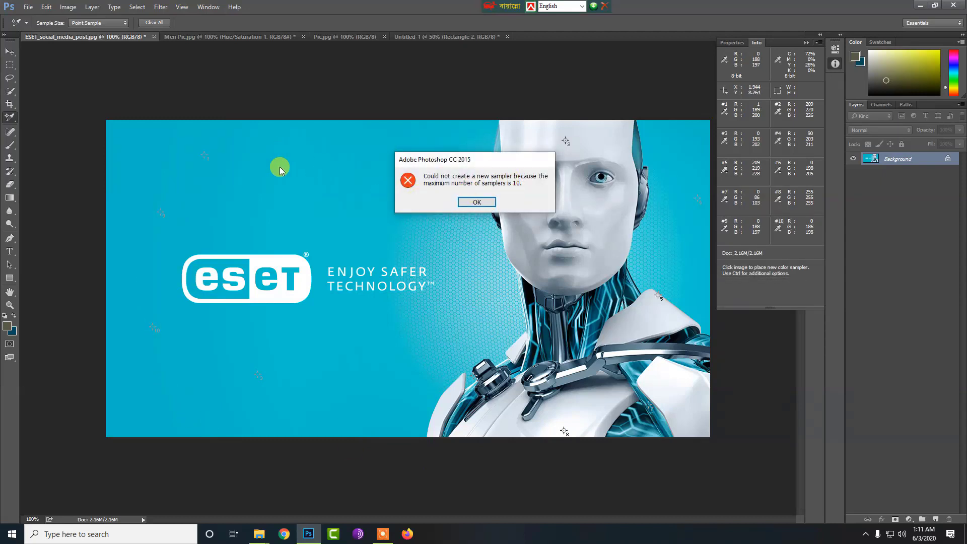
Dismiss the limit error, eyedrop the robot's forehead and cyan background, and return to Untitled-1.
{"action": "left_click", "coordinate": [477, 203]}
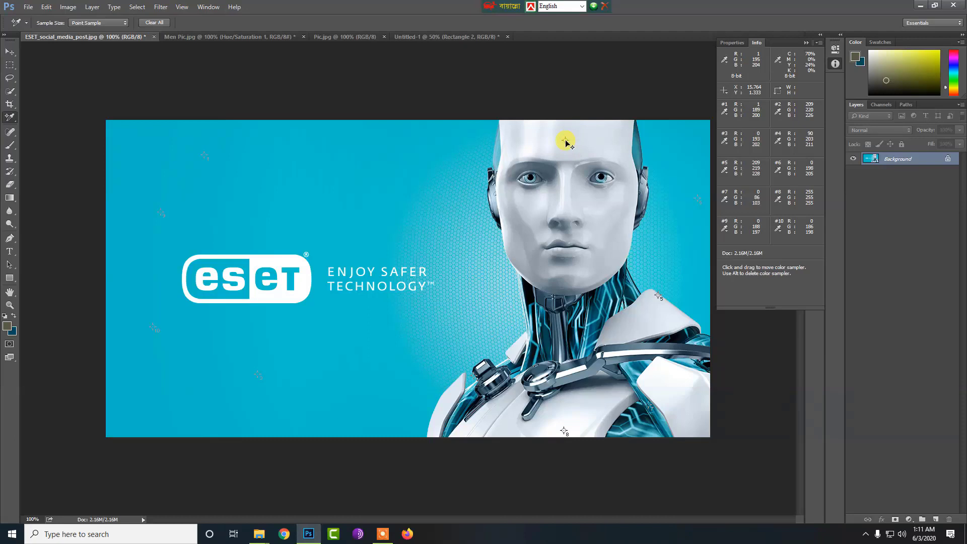
{"action": "right_click", "coordinate": [10, 117]}
{"action": "left_click", "coordinate": [46, 114]}
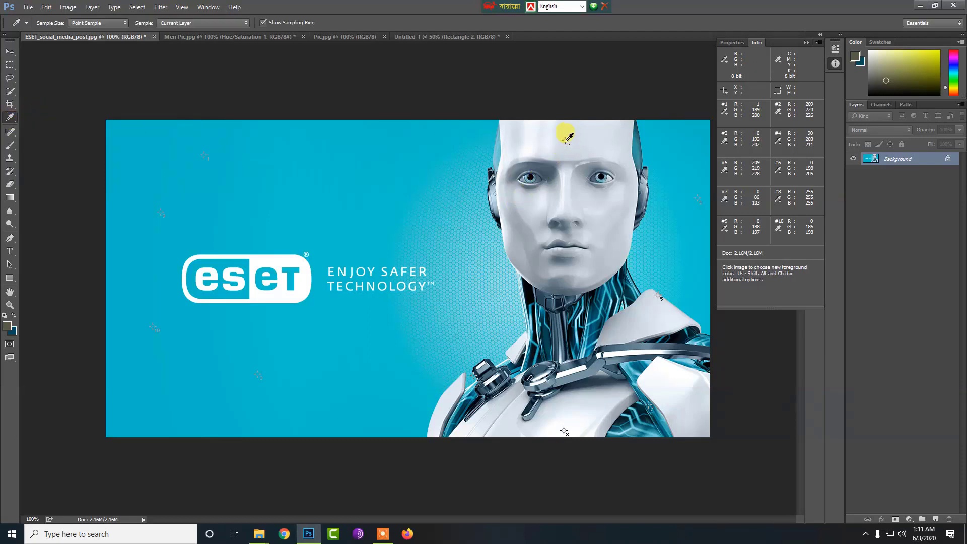
{"action": "left_click", "coordinate": [568, 137]}
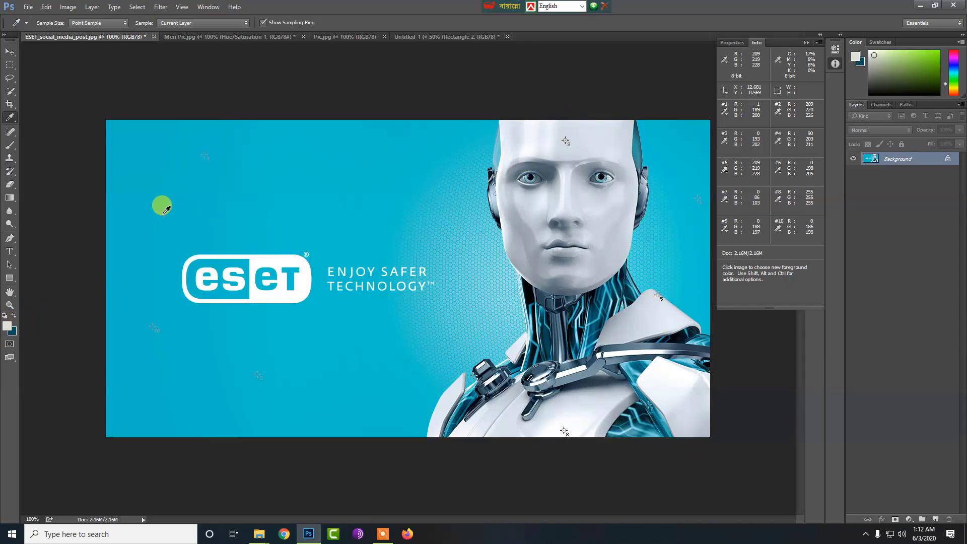
{"action": "left_click", "coordinate": [163, 208]}
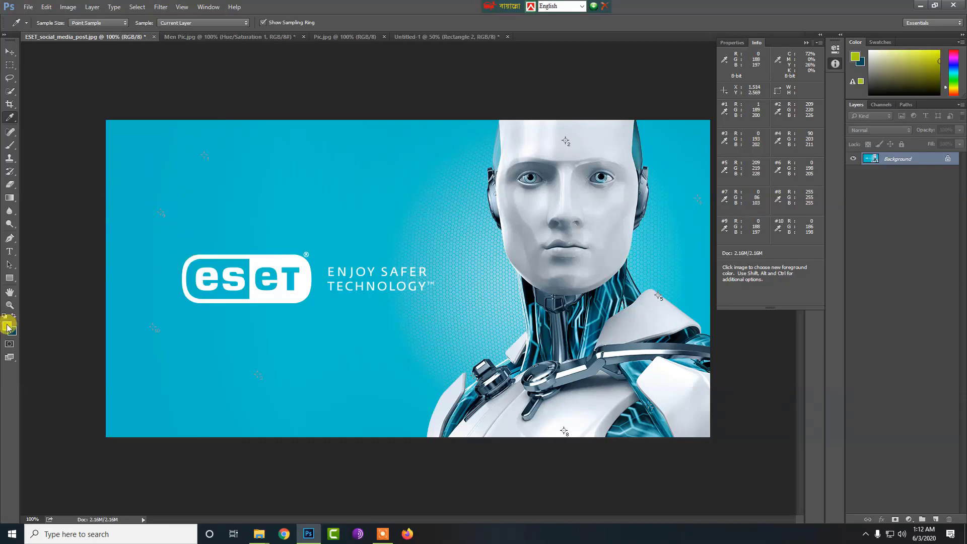
{"action": "left_click", "coordinate": [440, 37]}
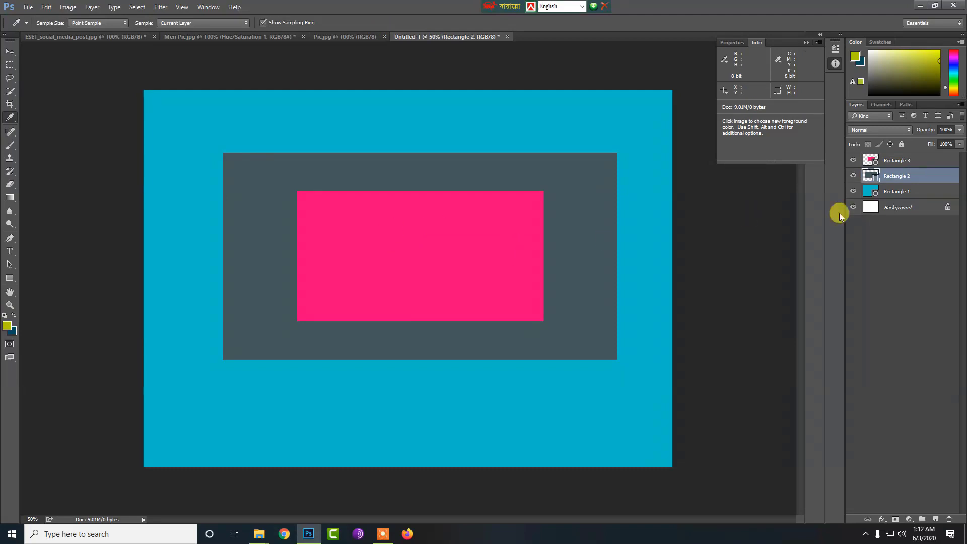
Fill Rectangle 2 with the background colour, then the foreground colour, and check the ESET samplers.
{"action": "left_click_drag", "start_coordinate": [424, 275], "coordinate": [540, 323]}
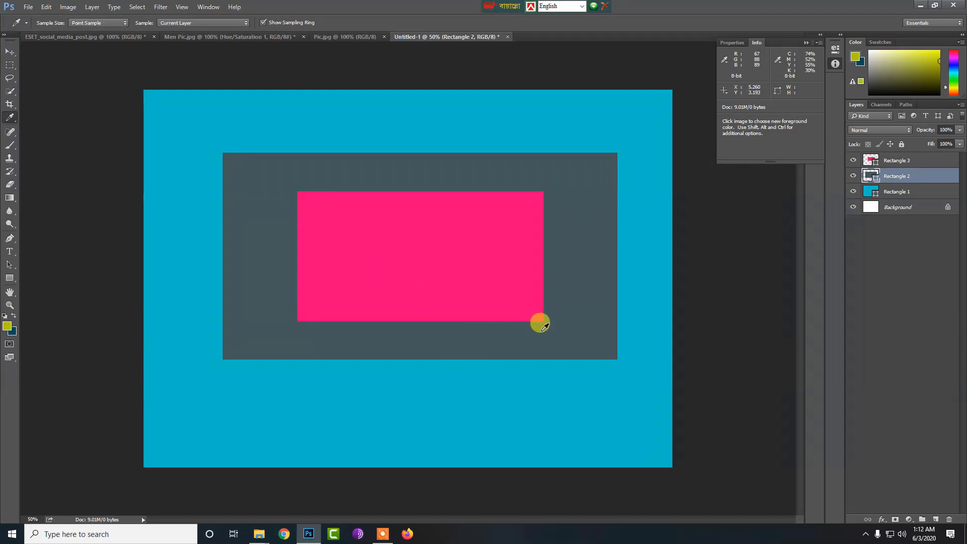
{"action": "key", "text": "ctrl+BackSpace"}
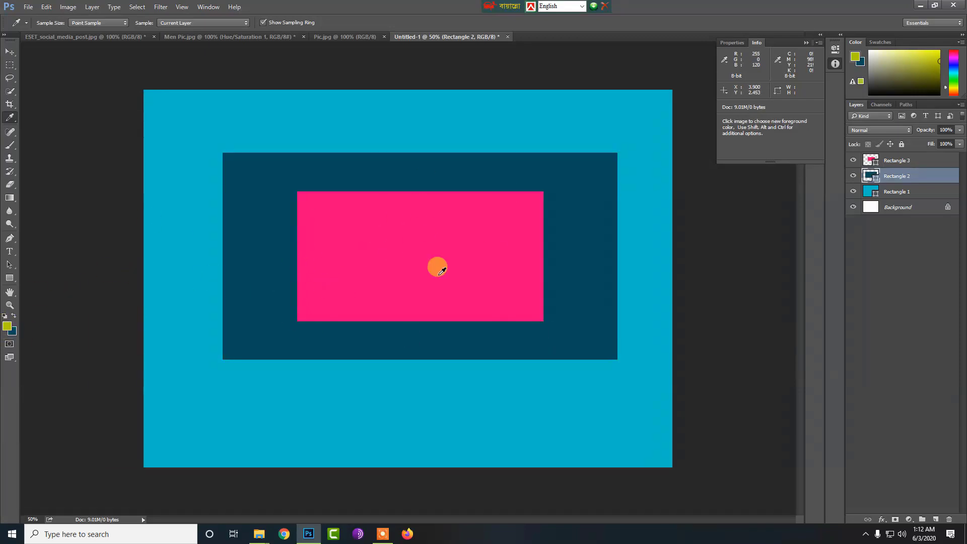
{"action": "key", "text": "alt+BackSpace"}
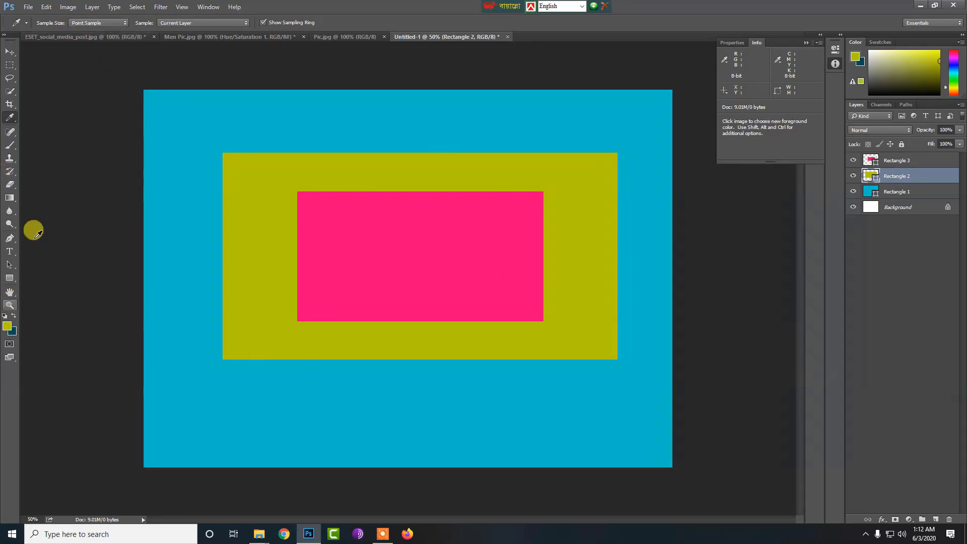
{"action": "left_click", "coordinate": [91, 44]}
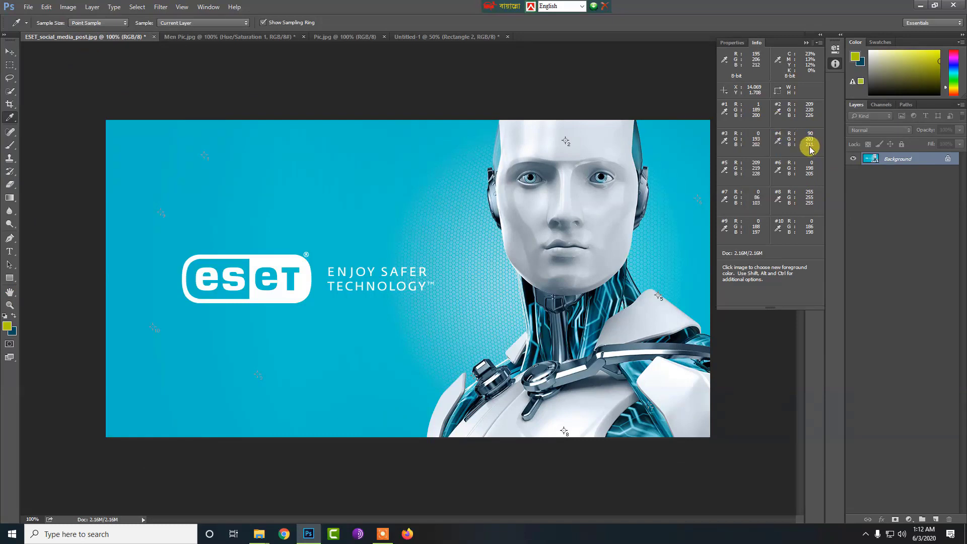
{"action": "left_click", "coordinate": [433, 37]}
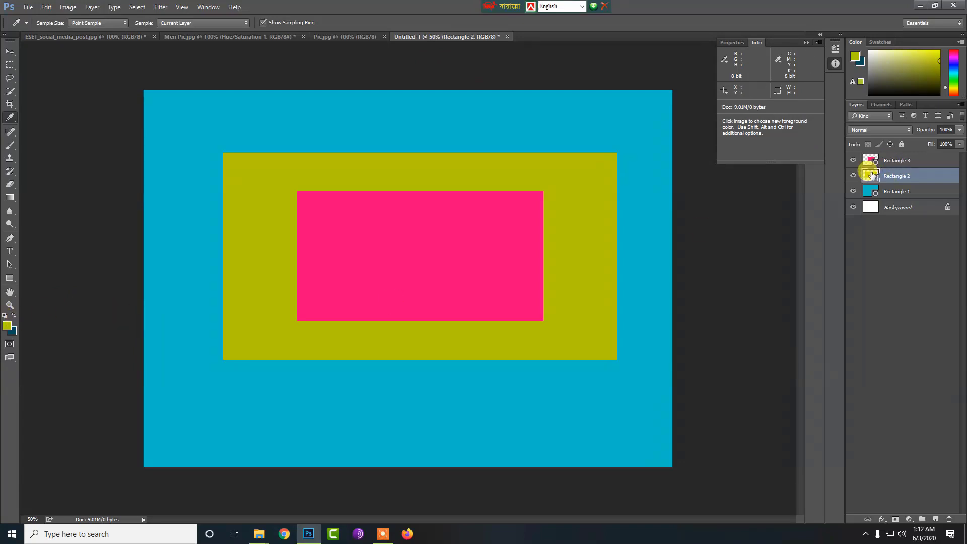
Set Rectangle 2's fill colour to R 90, G 211, B 233 (#5ad3e9).
{"action": "double_click", "coordinate": [872, 175]}
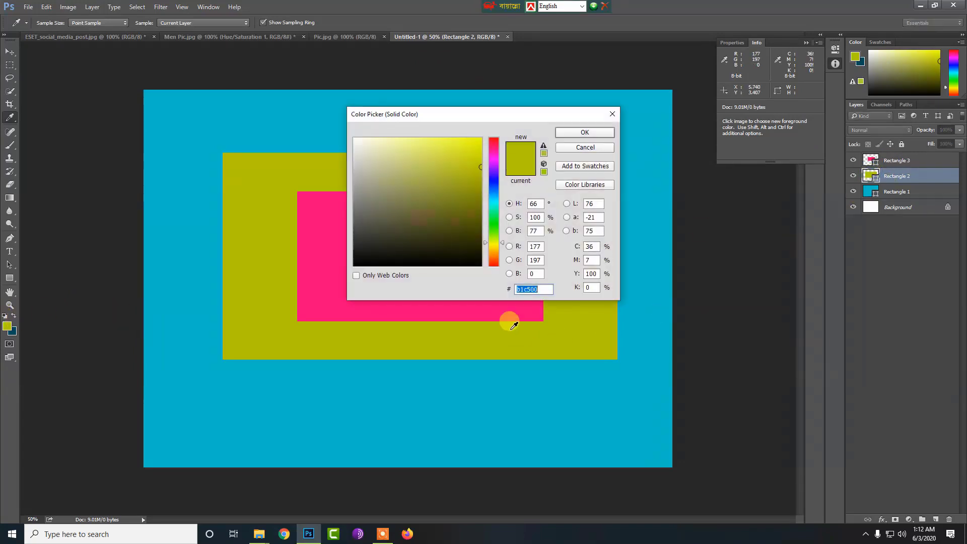
{"action": "double_click", "coordinate": [541, 246]}
{"action": "type", "text": "90"}
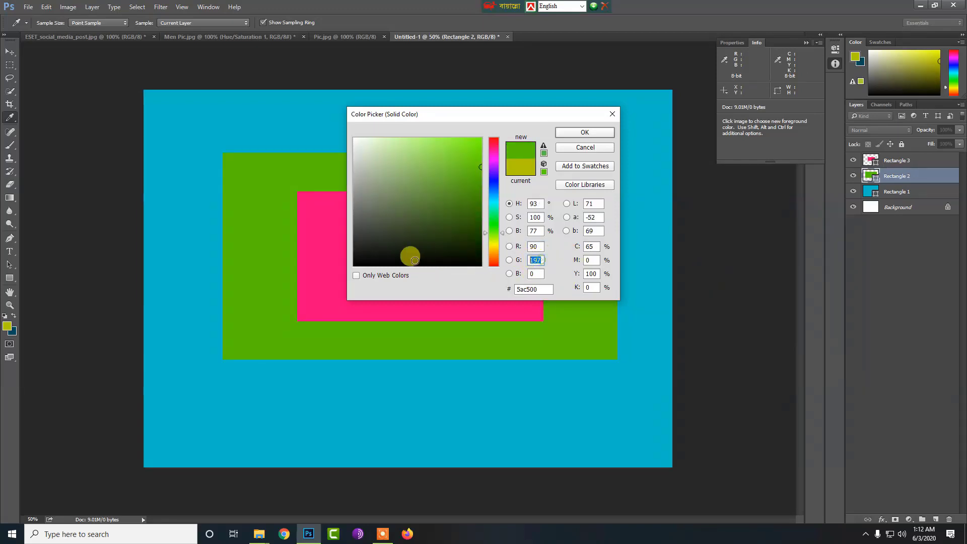
{"action": "type", "text": "211"}
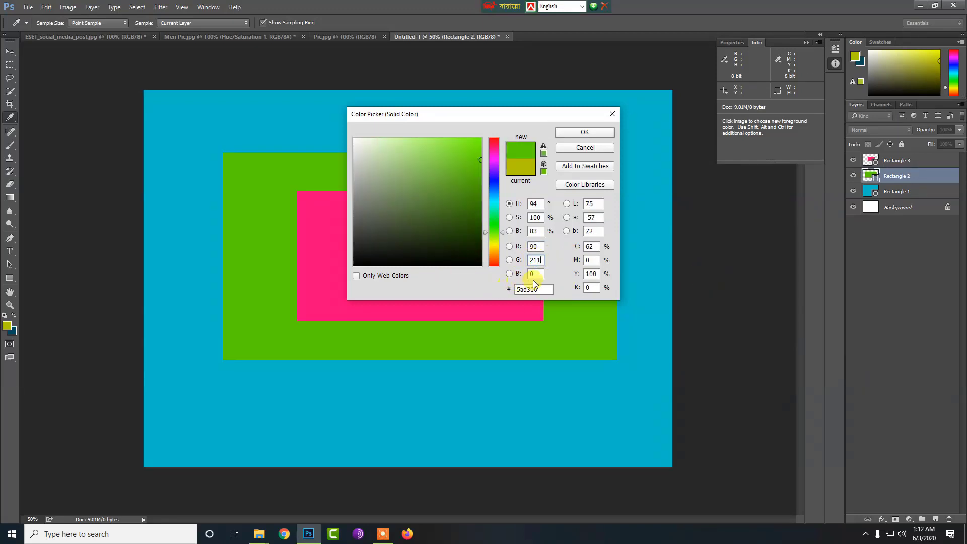
{"action": "type", "text": "233"}
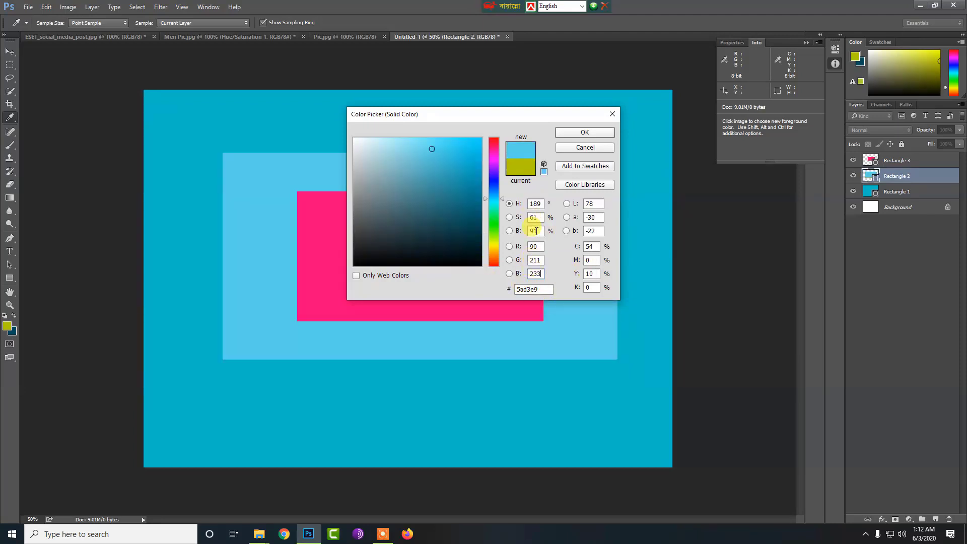
{"action": "left_click", "coordinate": [585, 132]}
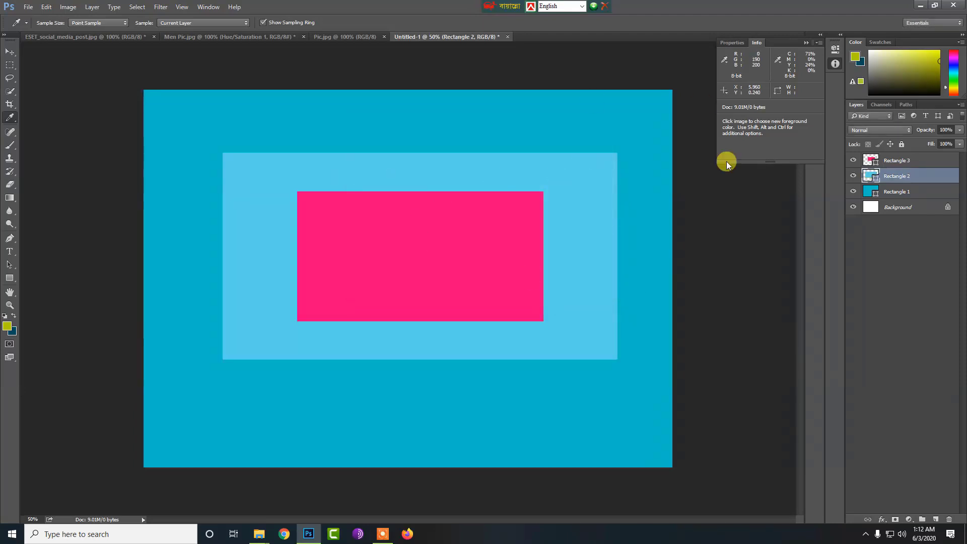
On the ESET image, measure the robot's face vertically from head top to chin with the Ruler Tool.
{"action": "left_click", "coordinate": [126, 34]}
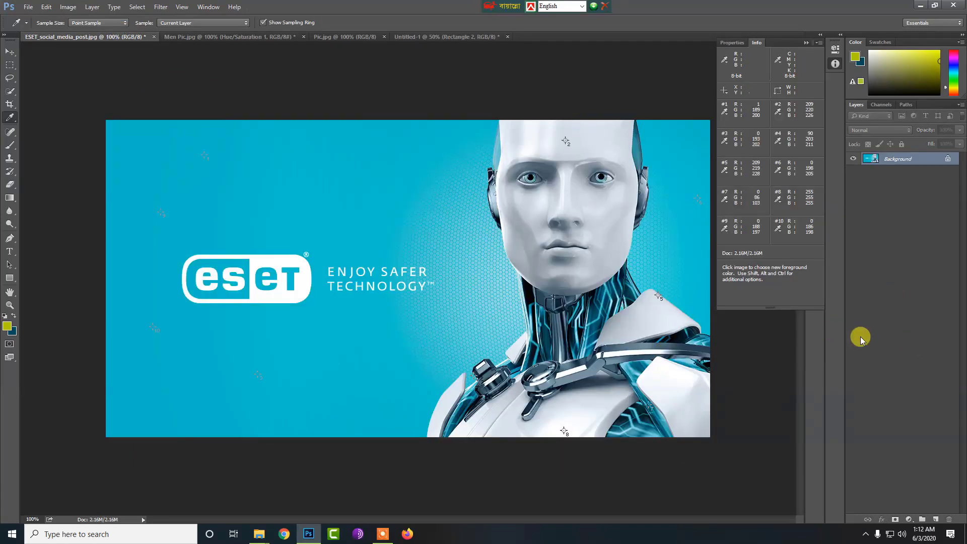
{"action": "right_click", "coordinate": [10, 118]}
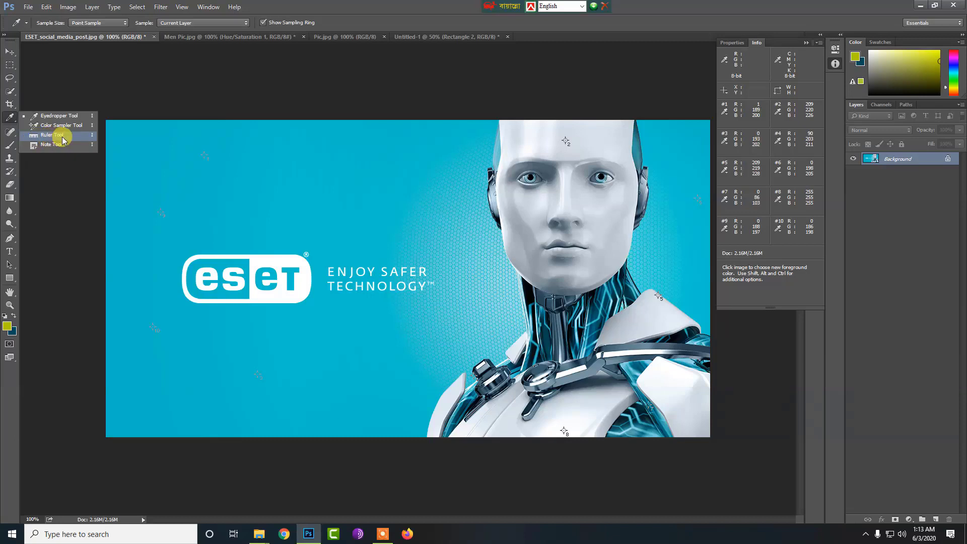
{"action": "left_click", "coordinate": [49, 135]}
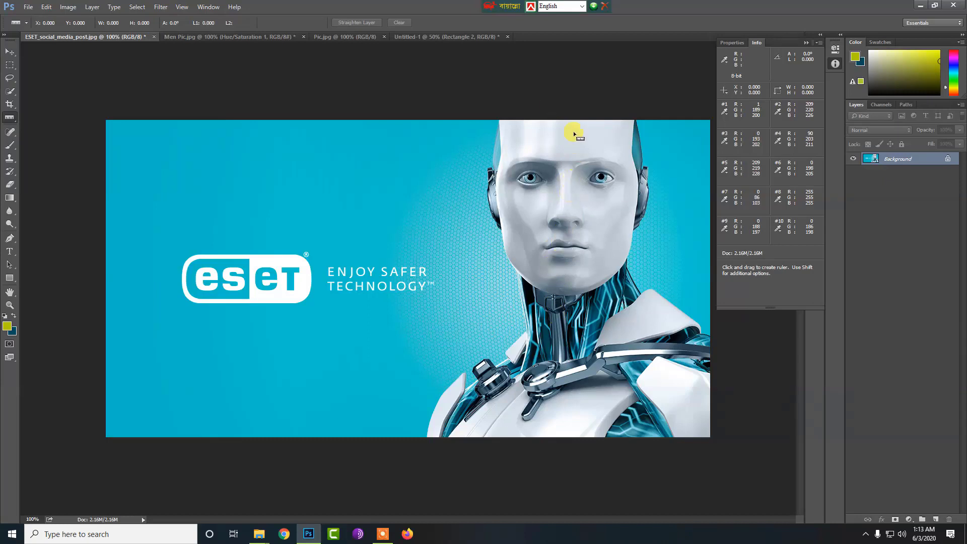
{"action": "key", "text": "shift"}
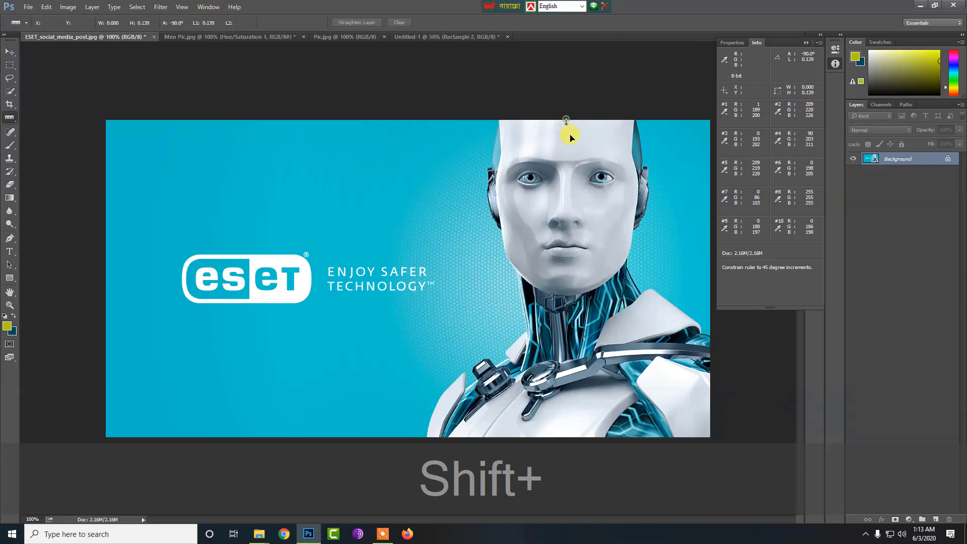
{"action": "left_click_drag", "start_coordinate": [566, 120], "coordinate": [567, 191]}
{"action": "left_click_drag", "start_coordinate": [561, 246], "coordinate": [562, 284]}
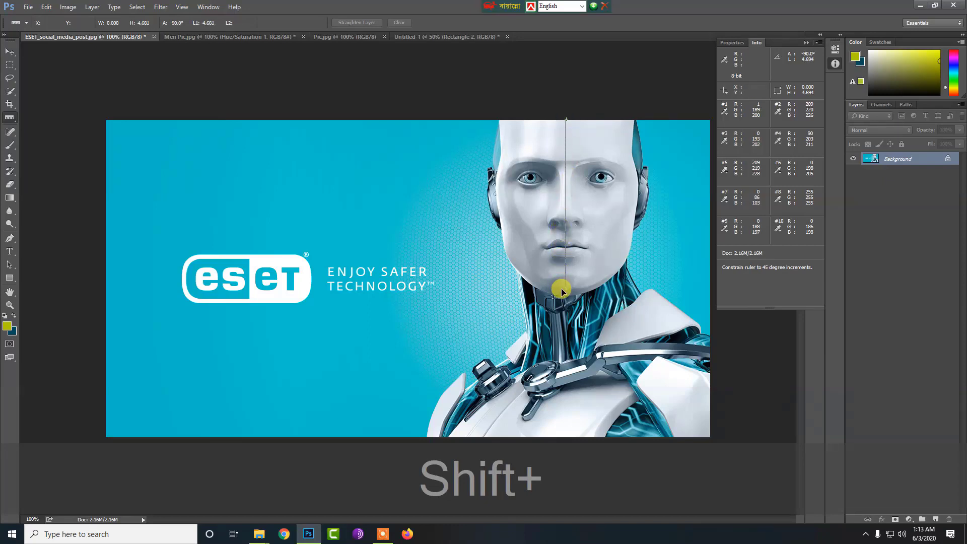
{"action": "left_click_drag", "start_coordinate": [562, 289], "coordinate": [562, 291]}
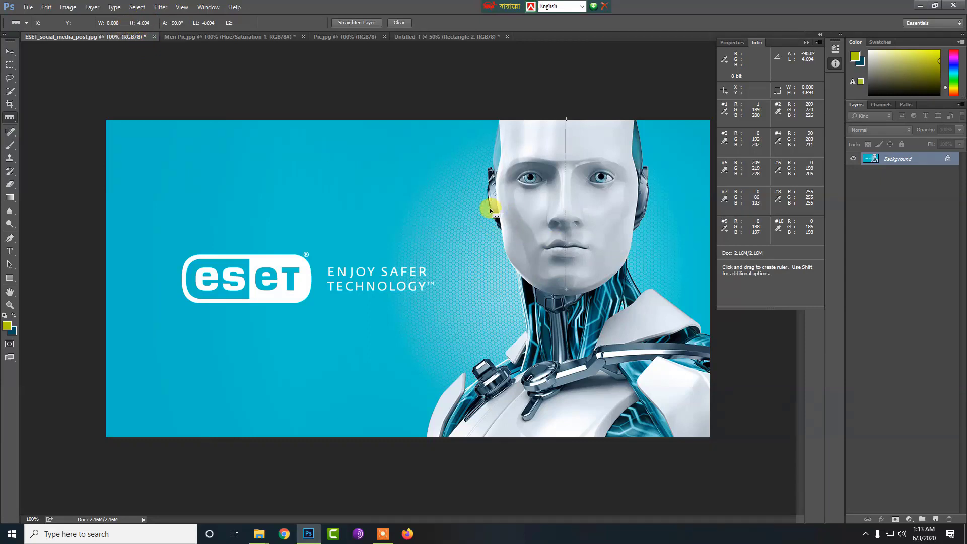
Measure horizontally across the face at eye level, reading 4.250 at 0°.
{"action": "left_click_drag", "start_coordinate": [490, 208], "coordinate": [502, 209]}
{"action": "key", "text": "shift"}
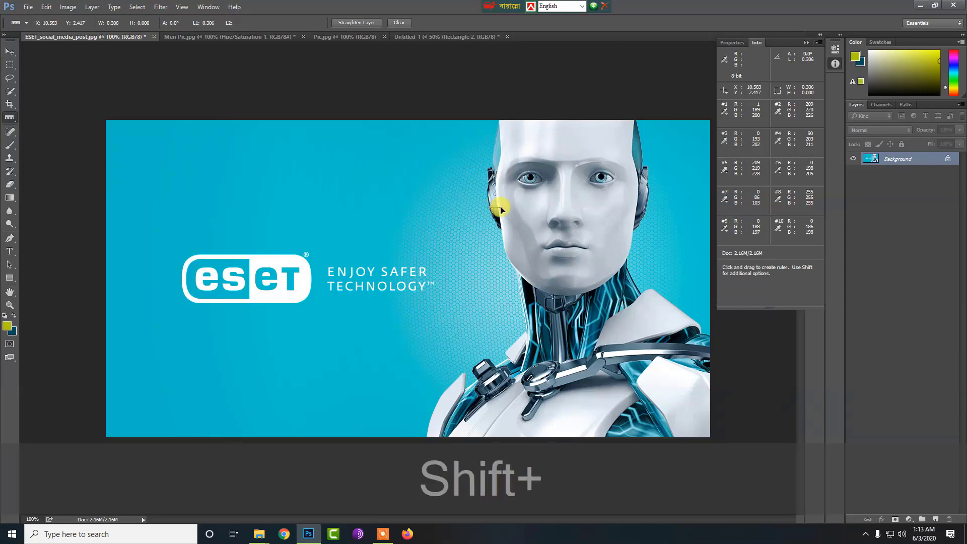
{"action": "left_click_drag", "start_coordinate": [643, 204], "coordinate": [644, 206]}
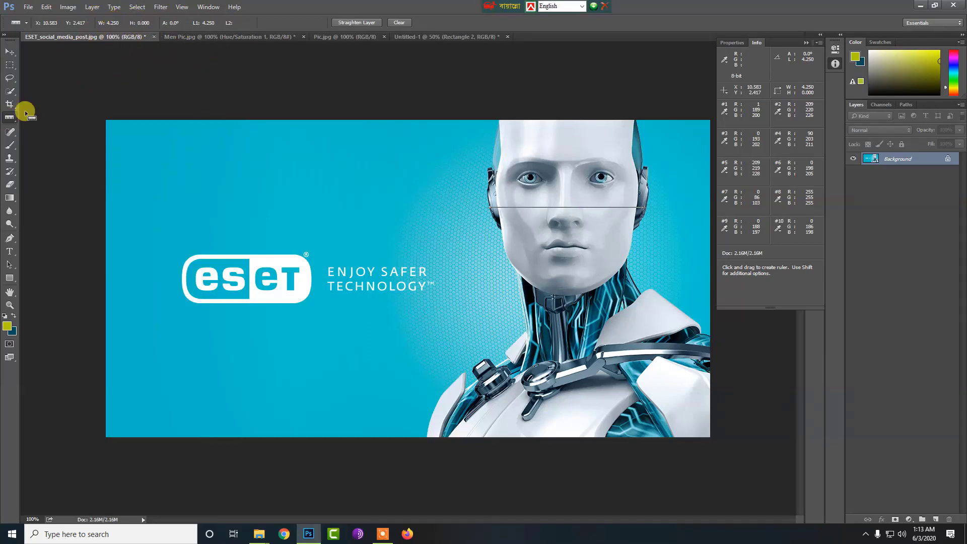
{"action": "right_click", "coordinate": [11, 118]}
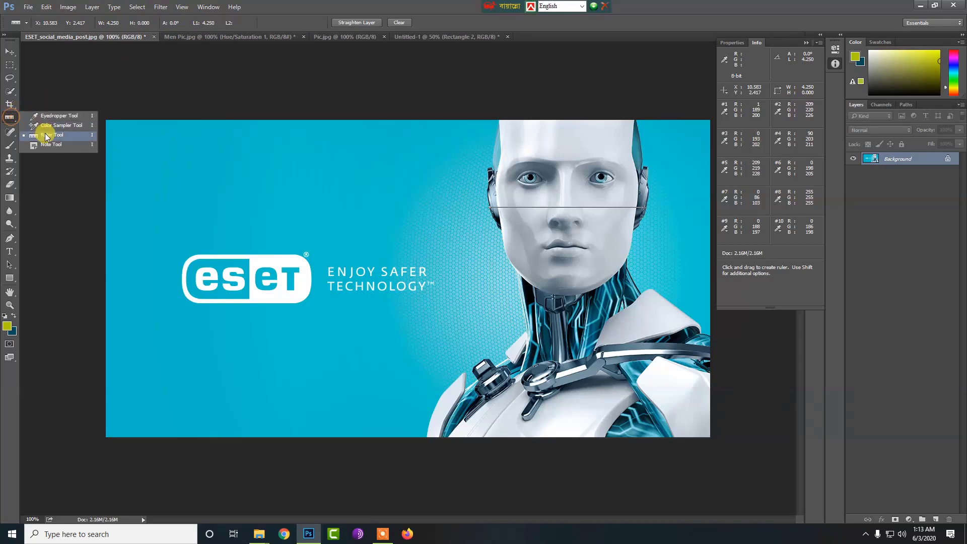
{"action": "left_click", "coordinate": [56, 135]}
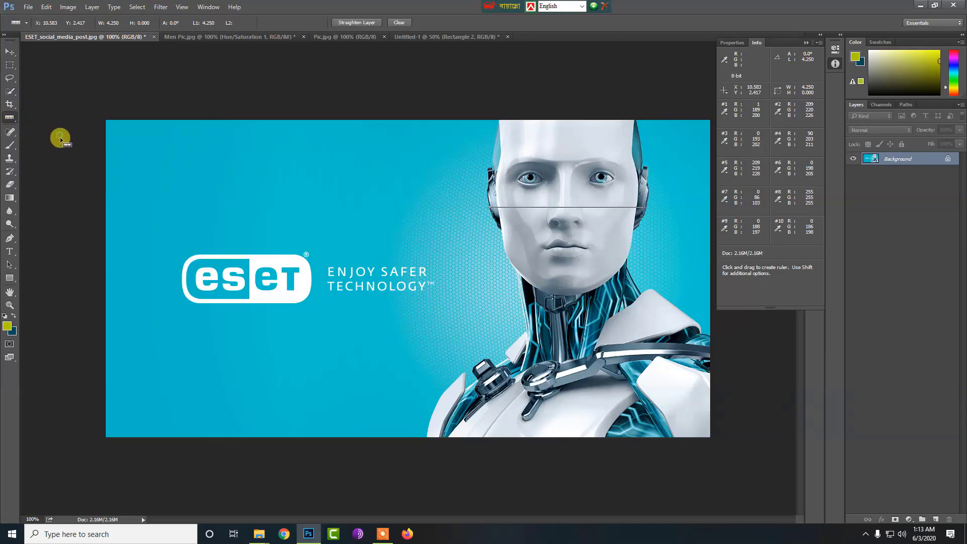
{"action": "right_click", "coordinate": [5, 118]}
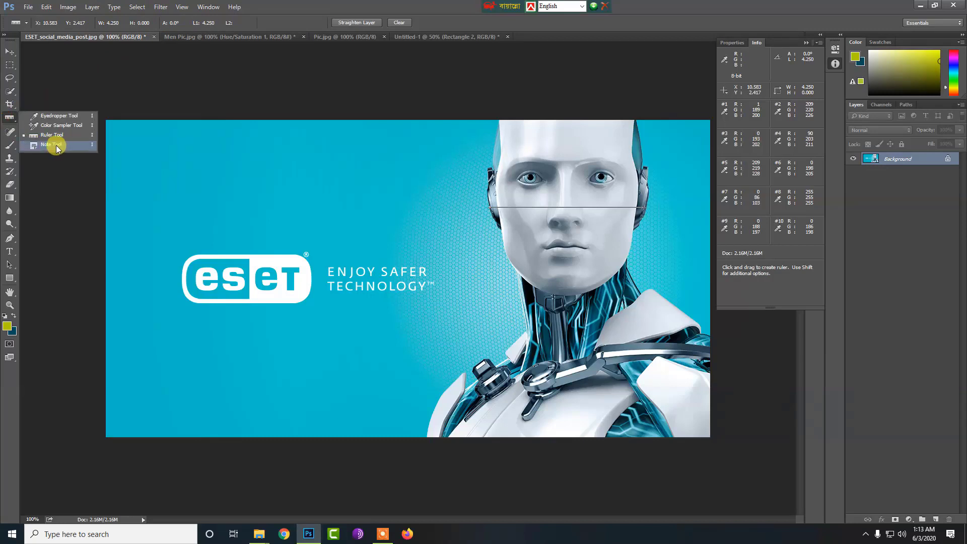
Start the 'akash' text layer on the ESET image with the Type tool.
{"action": "left_click", "coordinate": [56, 145]}
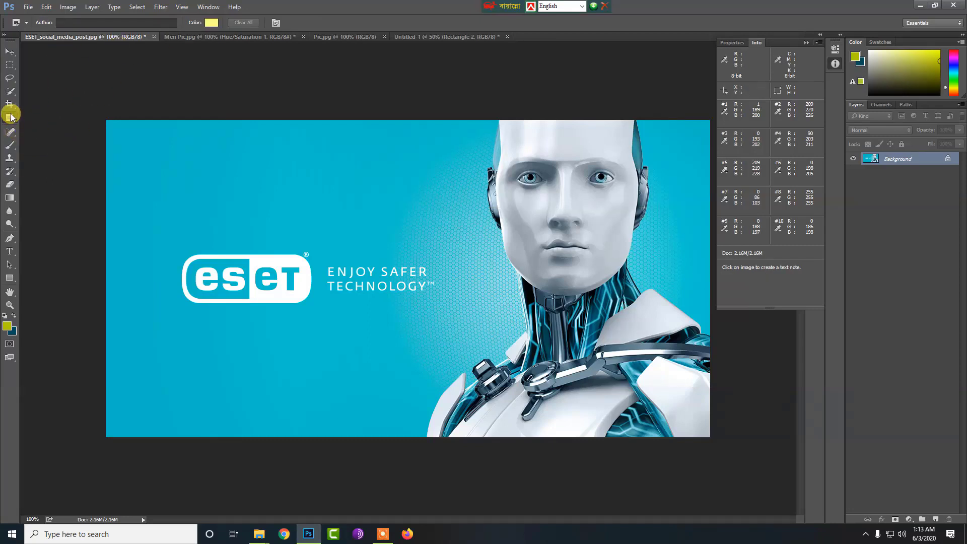
{"action": "right_click", "coordinate": [6, 123]}
{"action": "left_click", "coordinate": [37, 146]}
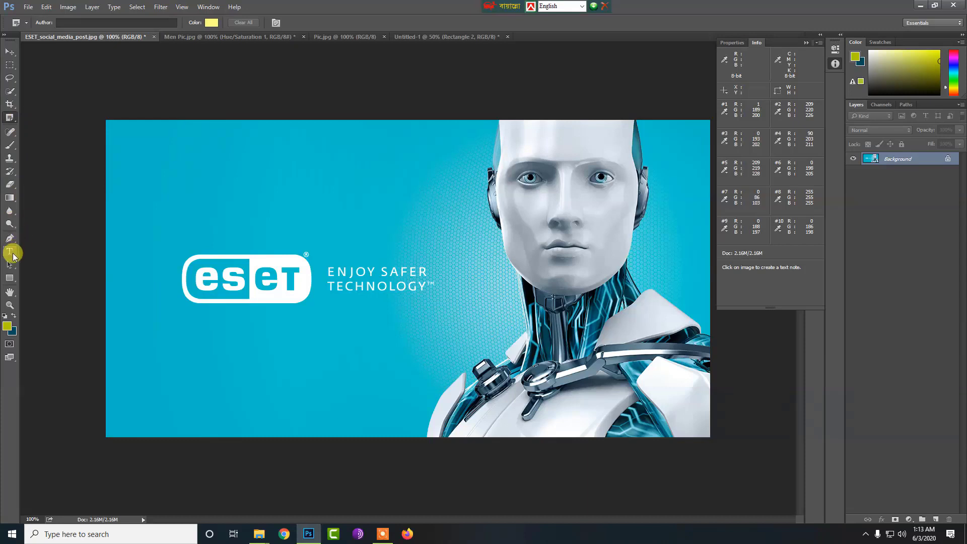
{"action": "left_click", "coordinate": [11, 252]}
{"action": "left_click", "coordinate": [269, 196]}
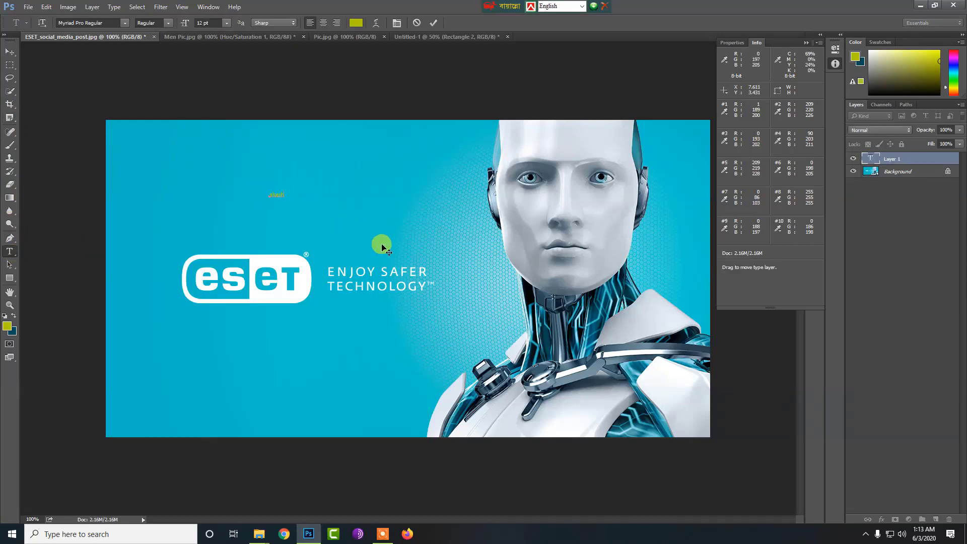
Format 'akash' as Times New Roman Regular, 109 pt, colour #0d0d0d, and commit it.
{"action": "double_click", "coordinate": [277, 192]}
{"action": "left_click", "coordinate": [124, 22]}
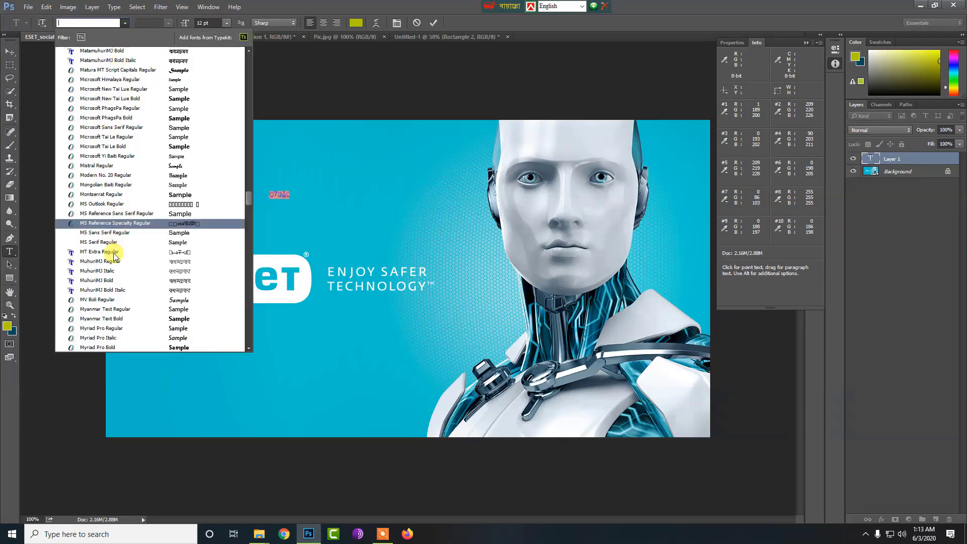
{"action": "type", "text": "t"}
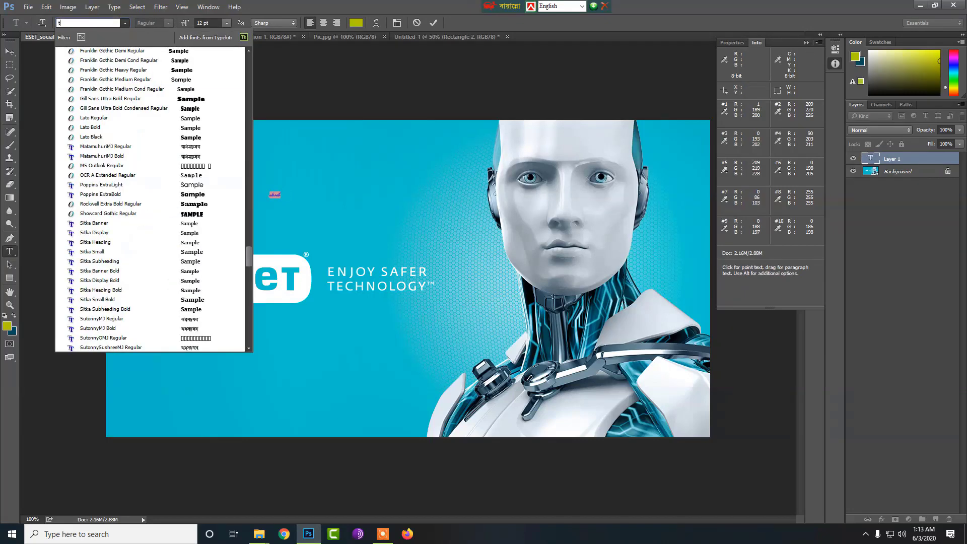
{"action": "type", "text": "ime"}
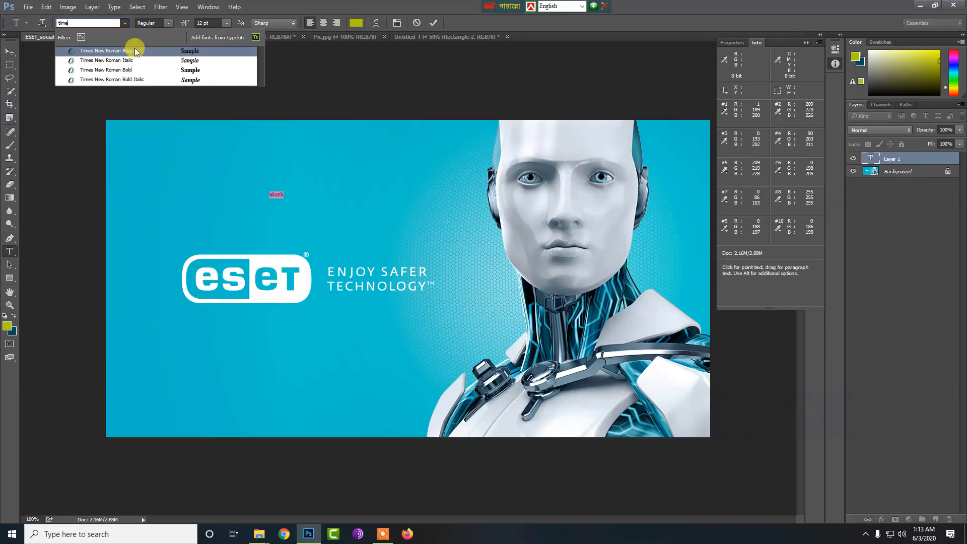
{"action": "left_click", "coordinate": [135, 50]}
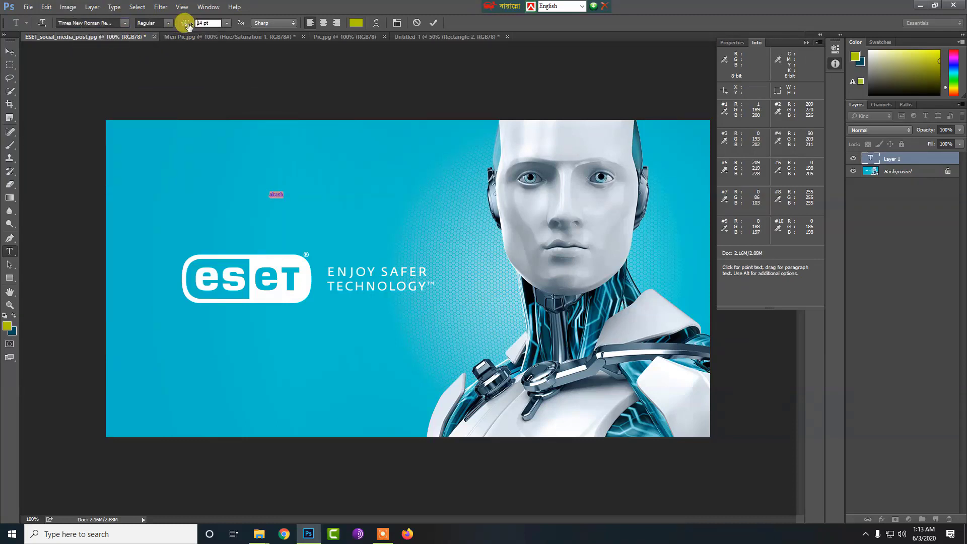
{"action": "left_click_drag", "start_coordinate": [188, 25], "coordinate": [231, 22]}
{"action": "left_click", "coordinate": [356, 23]}
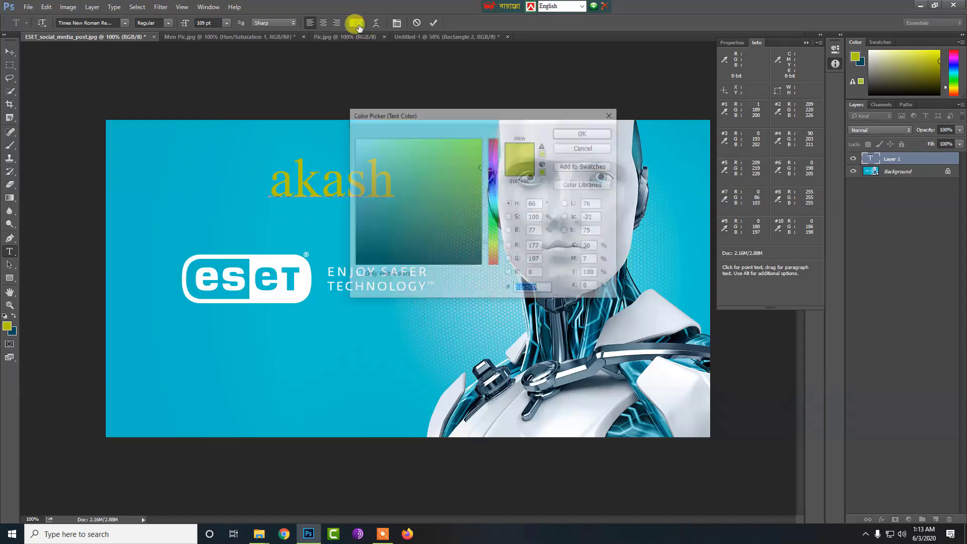
{"action": "left_click", "coordinate": [356, 260]}
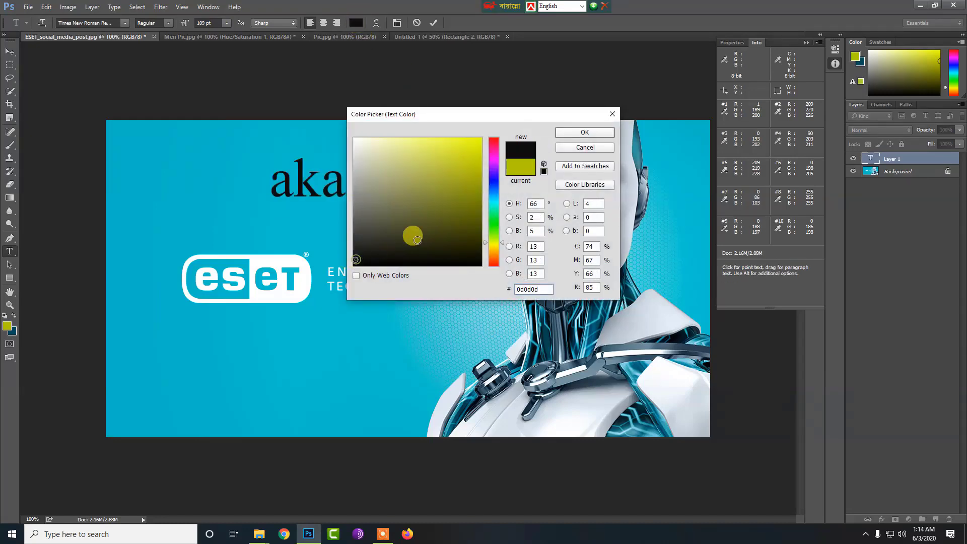
{"action": "left_click", "coordinate": [564, 136]}
{"action": "left_click", "coordinate": [433, 22]}
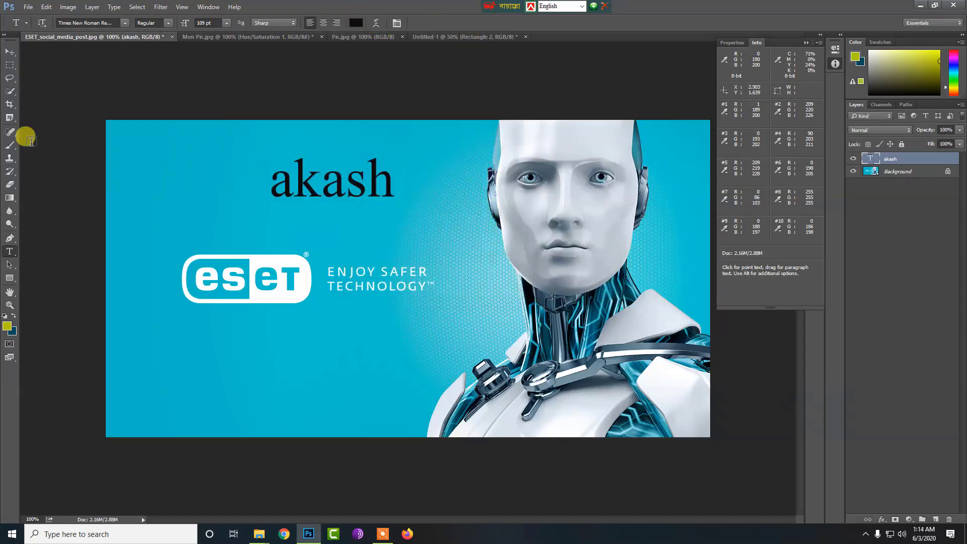
Move the 'akash' text down-left to sit just above the ESET logo.
{"action": "left_click", "coordinate": [11, 53]}
{"action": "left_click_drag", "start_coordinate": [331, 188], "coordinate": [264, 211]}
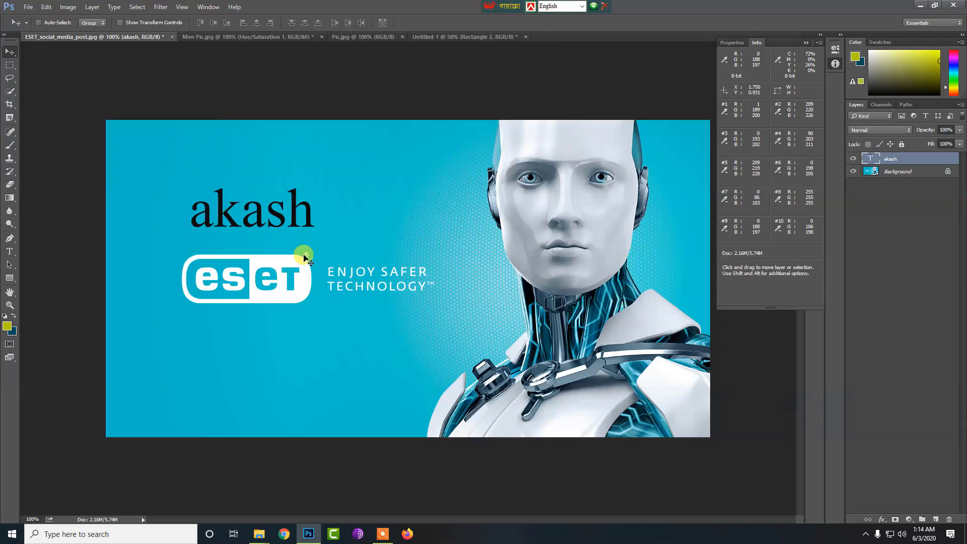
{"action": "left_click_drag", "start_coordinate": [7, 123], "coordinate": [48, 150]}
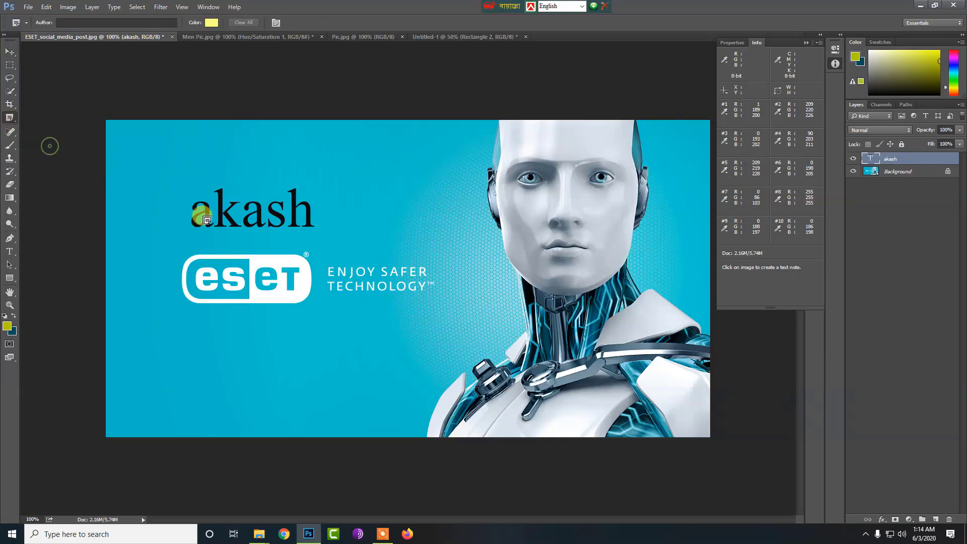
Add a note beside the text with an author name and the text 'Time new romans'.
{"action": "left_click", "coordinate": [300, 214]}
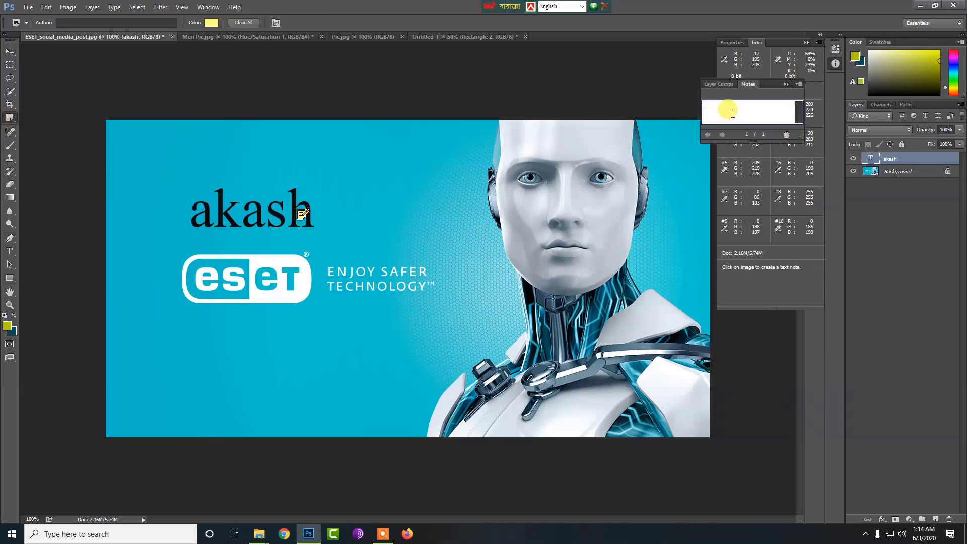
{"action": "left_click", "coordinate": [91, 23]}
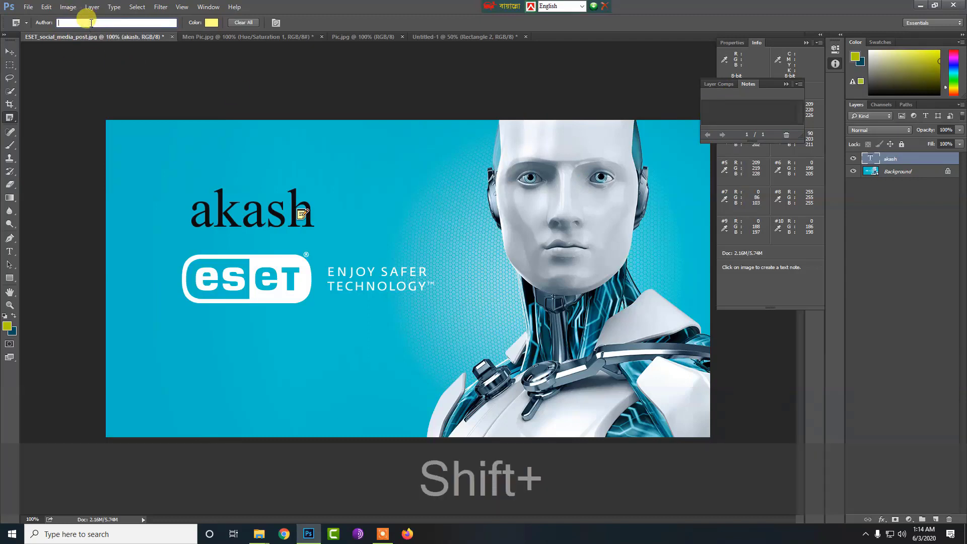
{"action": "type", "text": "Akash"}
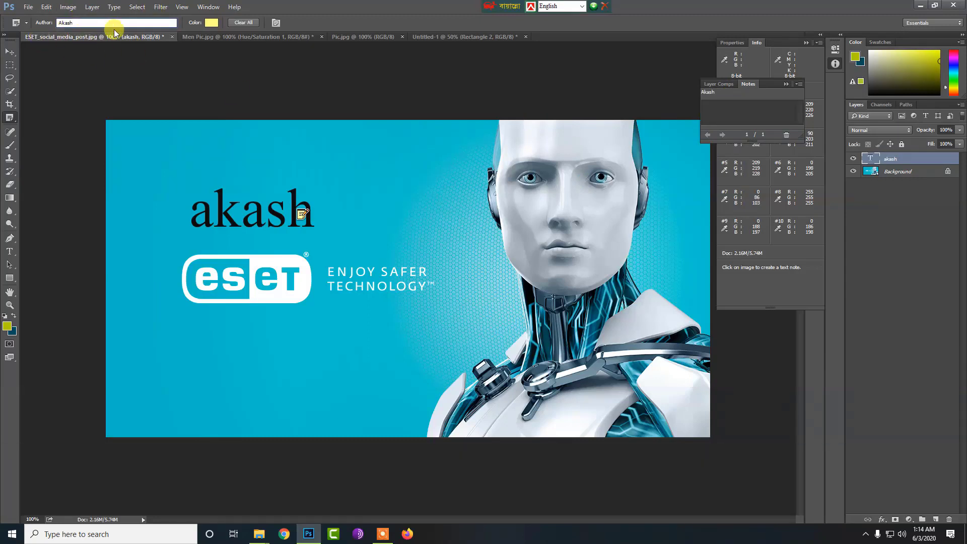
{"action": "left_click", "coordinate": [742, 110]}
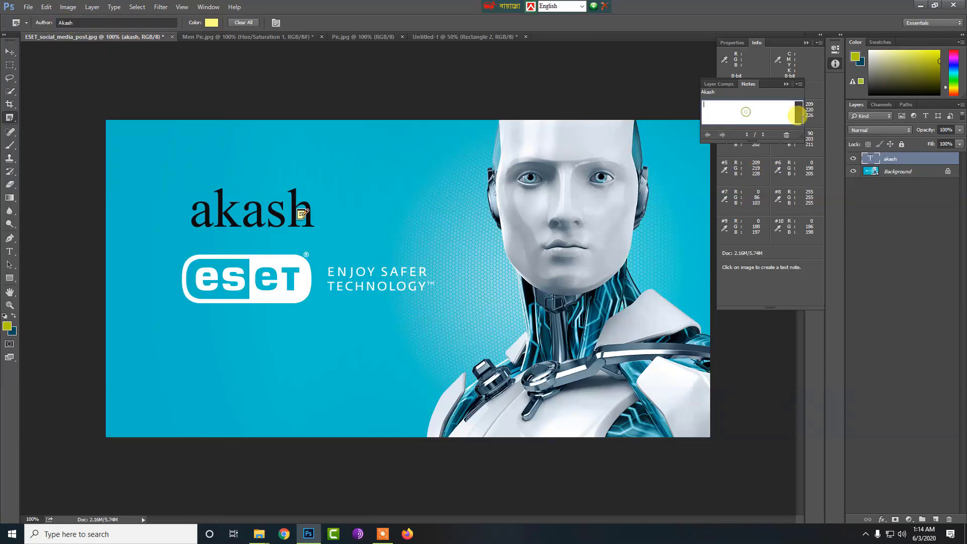
{"action": "type", "text": "T"}
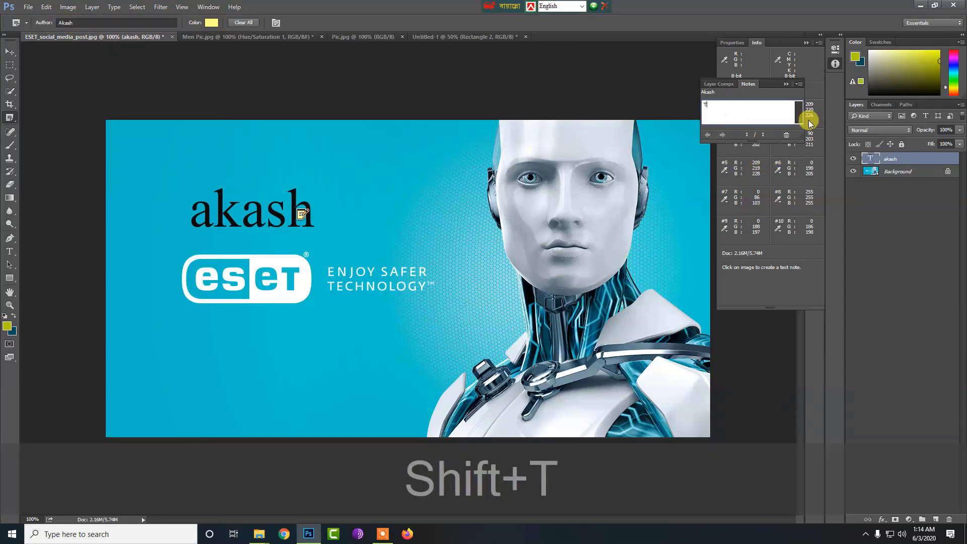
{"action": "type", "text": "ime new "}
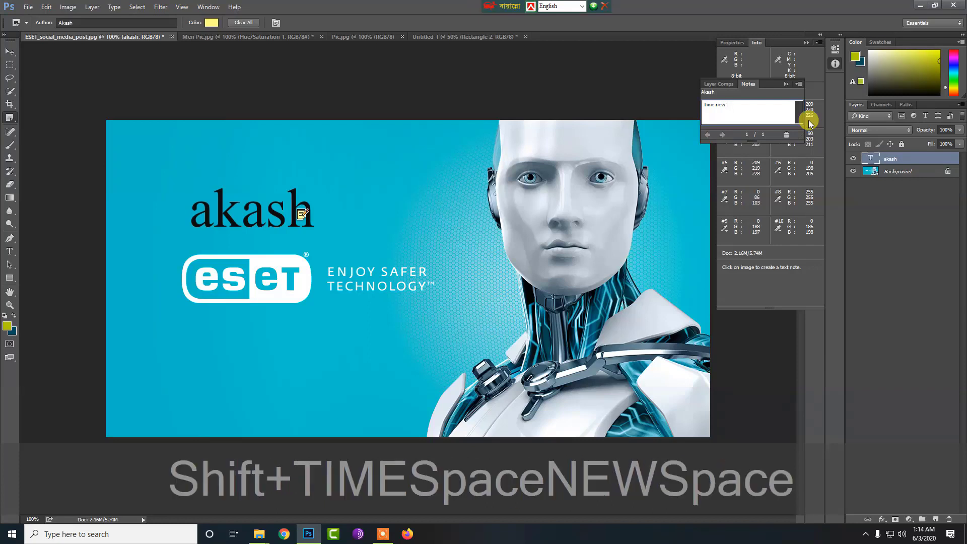
{"action": "type", "text": "romas"}
{"action": "key", "text": "BackSpace"}
{"action": "key", "text": "BackSpace"}
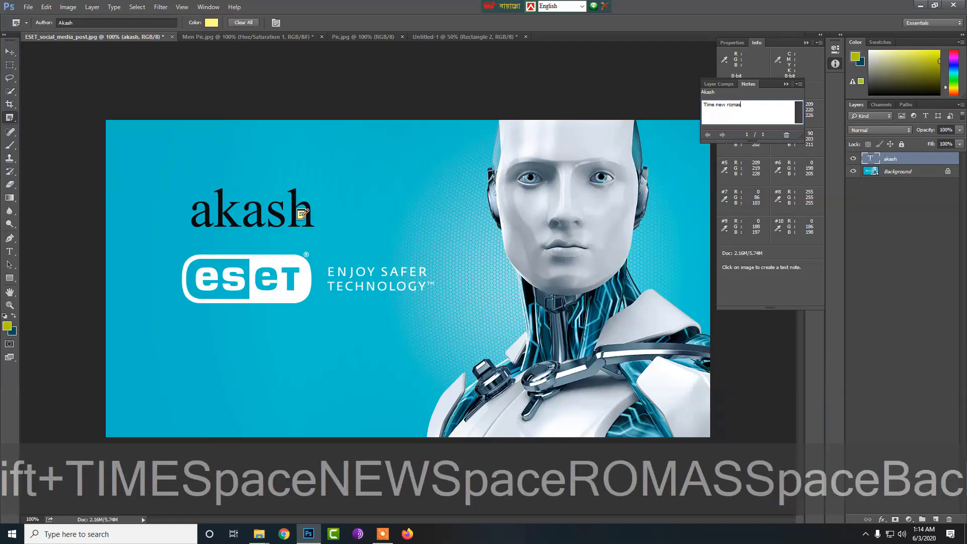
{"action": "type", "text": "n"}
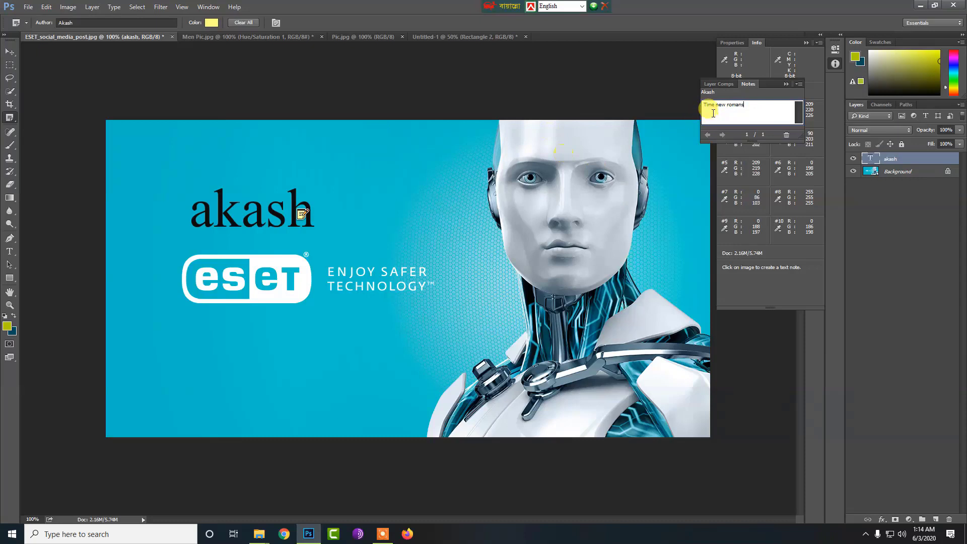
{"action": "left_click", "coordinate": [784, 85]}
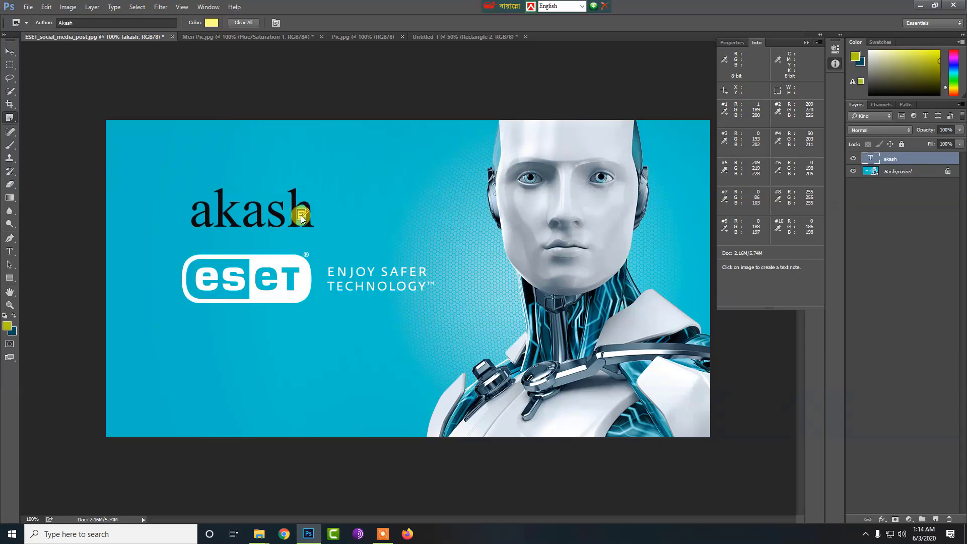
Reopen the note, then clear all notes from the image.
{"action": "right_click", "coordinate": [301, 211]}
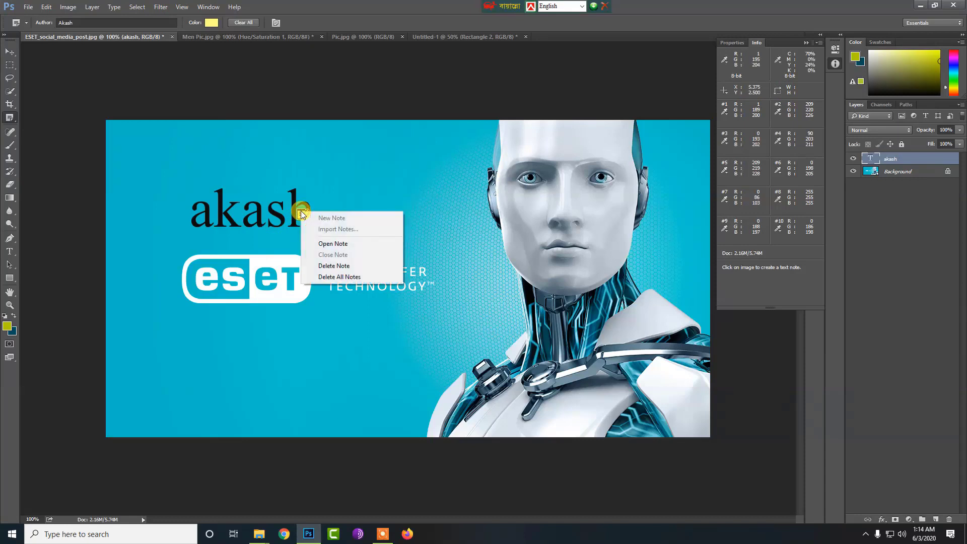
{"action": "left_click", "coordinate": [347, 247]}
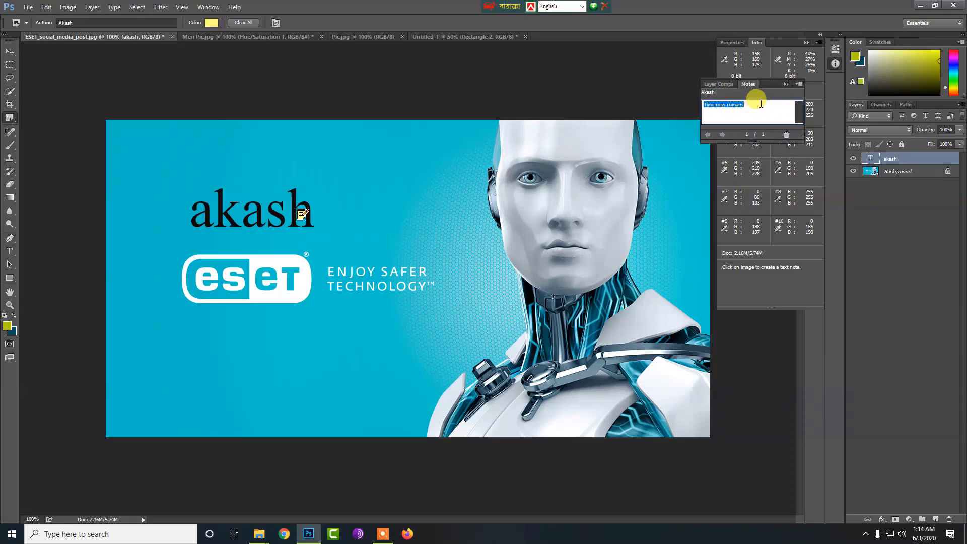
{"action": "left_click", "coordinate": [242, 22]}
{"action": "left_click", "coordinate": [445, 202]}
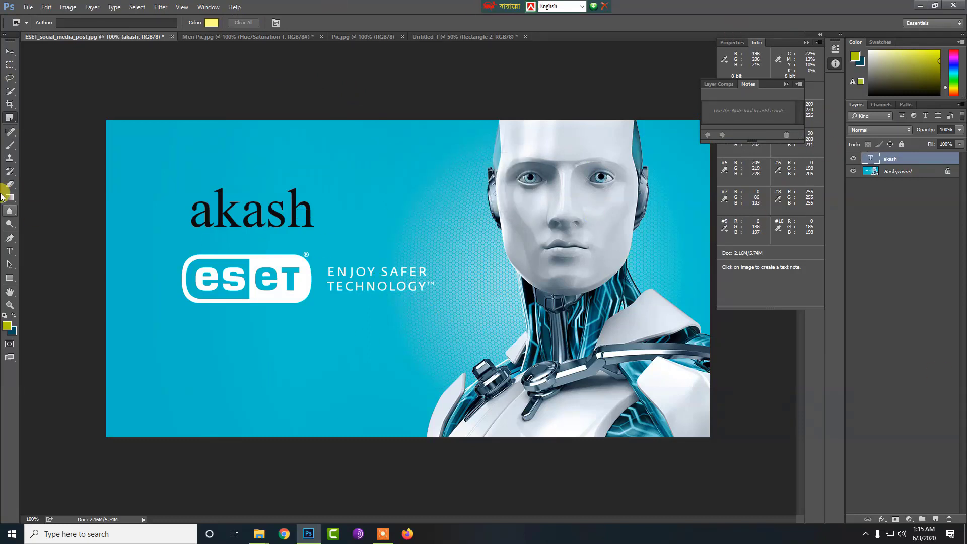
Clear All colour samplers from the ESET image with the Color Sampler Tool, then close the Notes panel.
{"action": "right_click", "coordinate": [13, 120]}
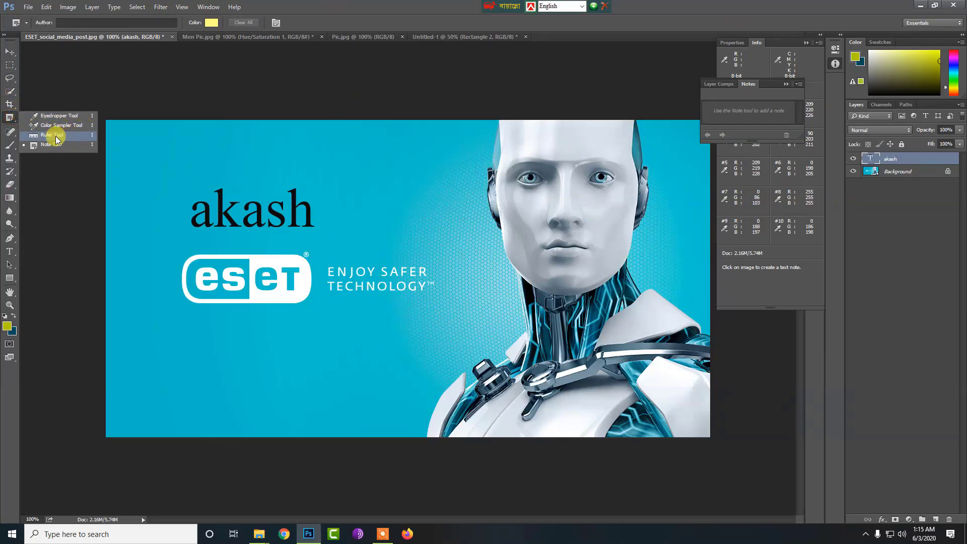
{"action": "left_click", "coordinate": [56, 128]}
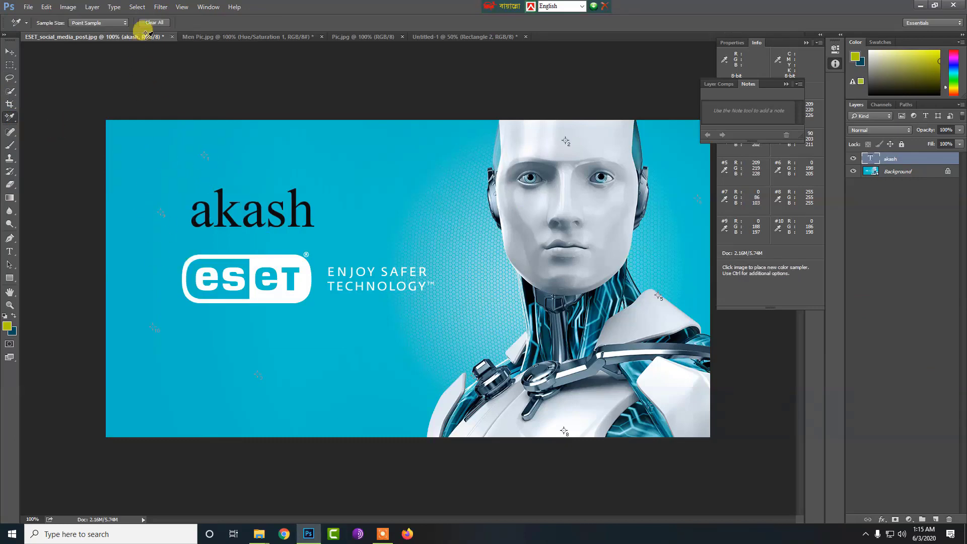
{"action": "left_click", "coordinate": [157, 23]}
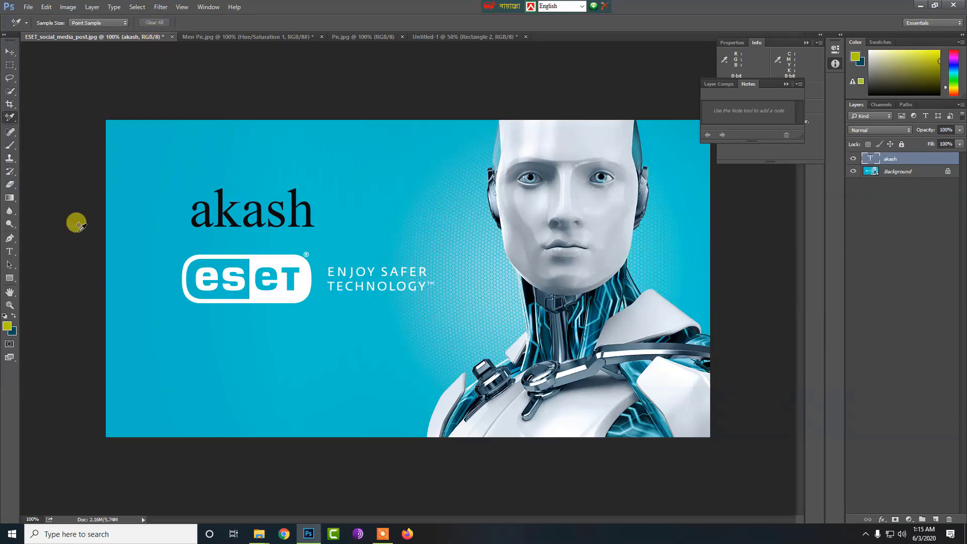
{"action": "left_click", "coordinate": [787, 84]}
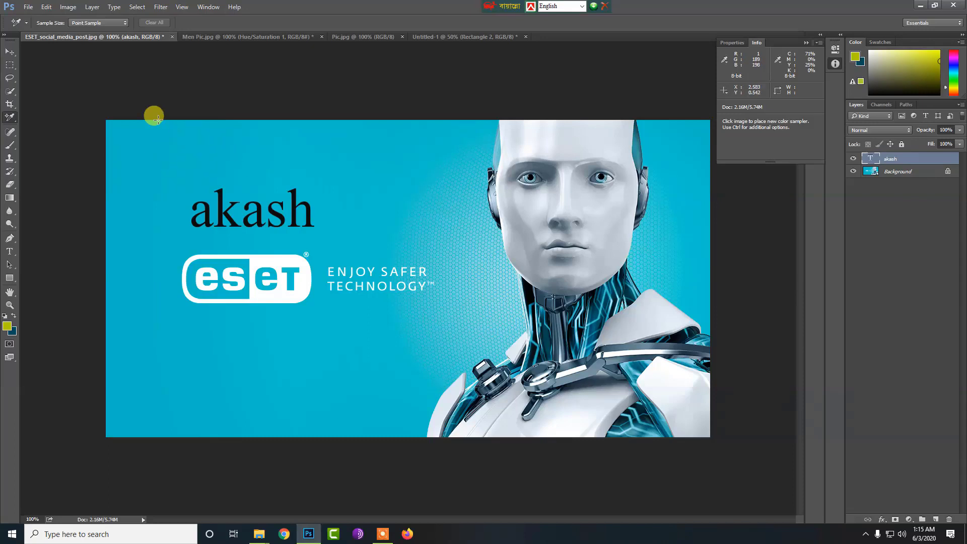
Pick the Eyedropper Tool from the tool group and keep it active.
{"action": "right_click", "coordinate": [9, 116]}
{"action": "left_click", "coordinate": [50, 126]}
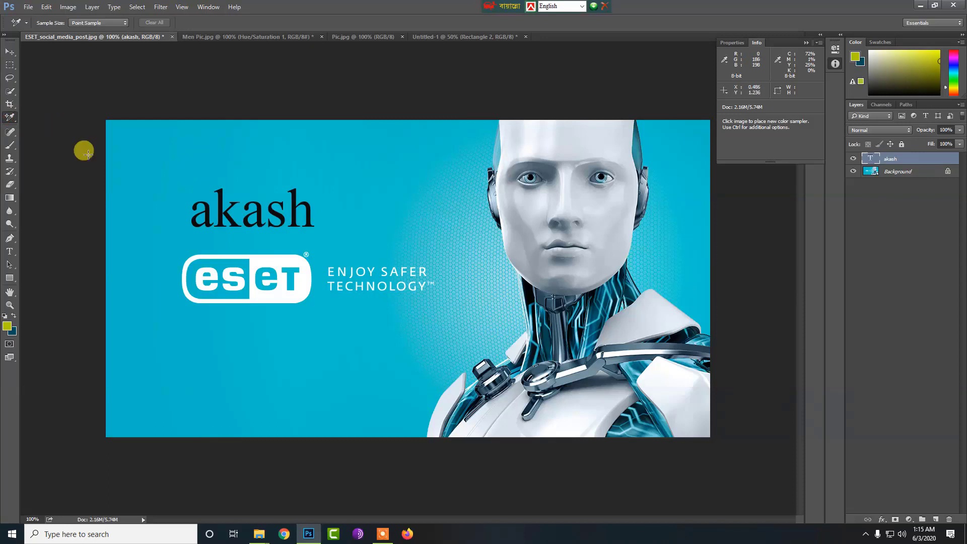
{"action": "right_click", "coordinate": [10, 117]}
{"action": "left_click", "coordinate": [42, 118]}
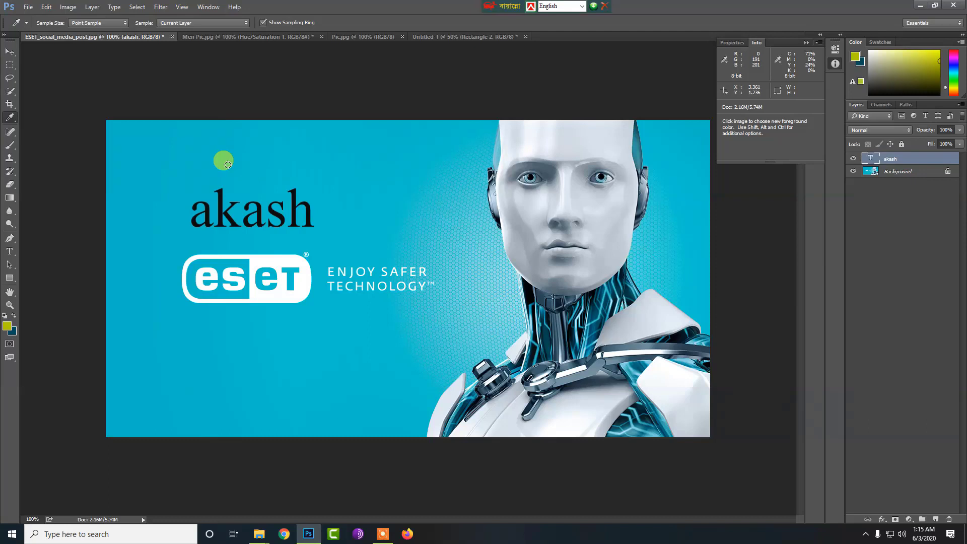
{"action": "right_click", "coordinate": [9, 117]}
{"action": "left_click", "coordinate": [32, 117]}
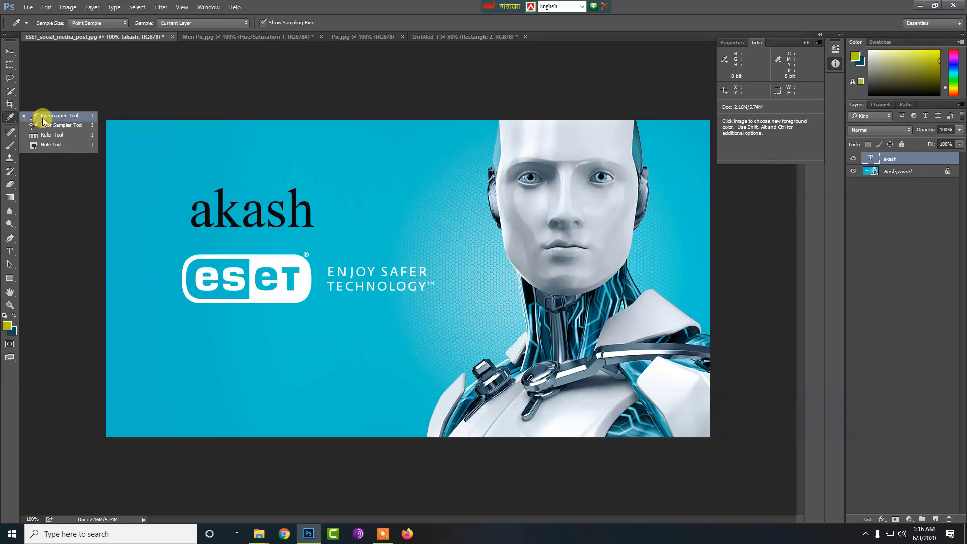
In Preferences > Cursors, set Other Cursors to Precise and confirm with OK.
{"action": "left_click_drag", "start_coordinate": [11, 120], "coordinate": [40, 115]}
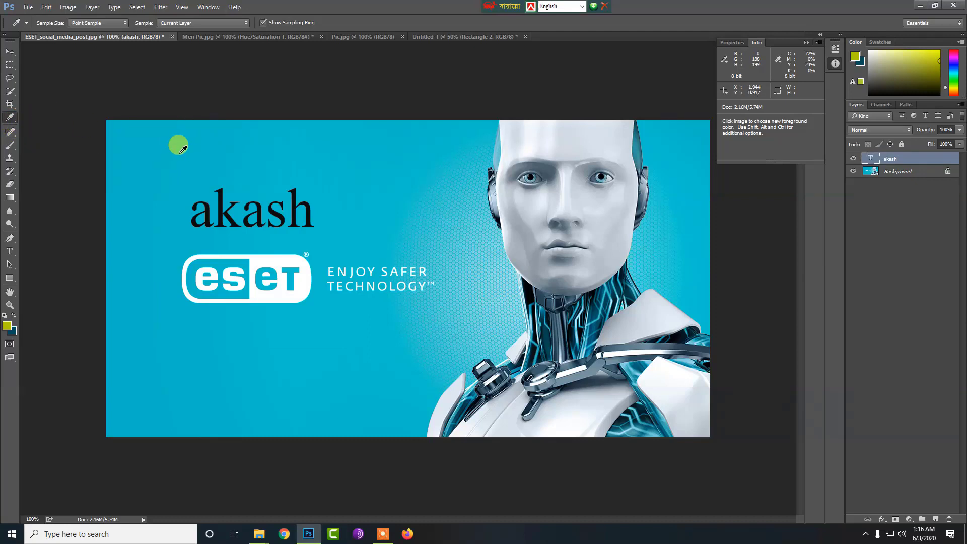
{"action": "left_click", "coordinate": [28, 7]}
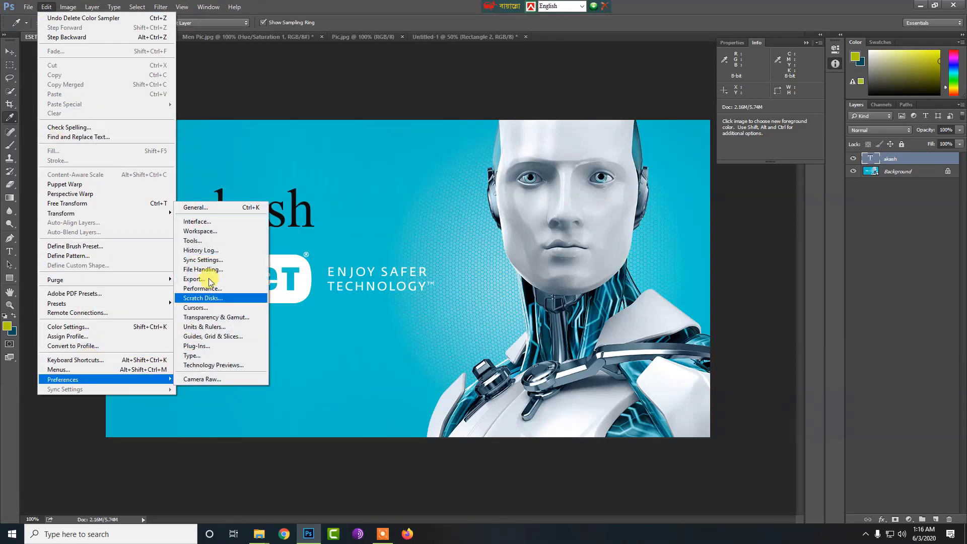
{"action": "mouse_move", "coordinate": [63, 379]}
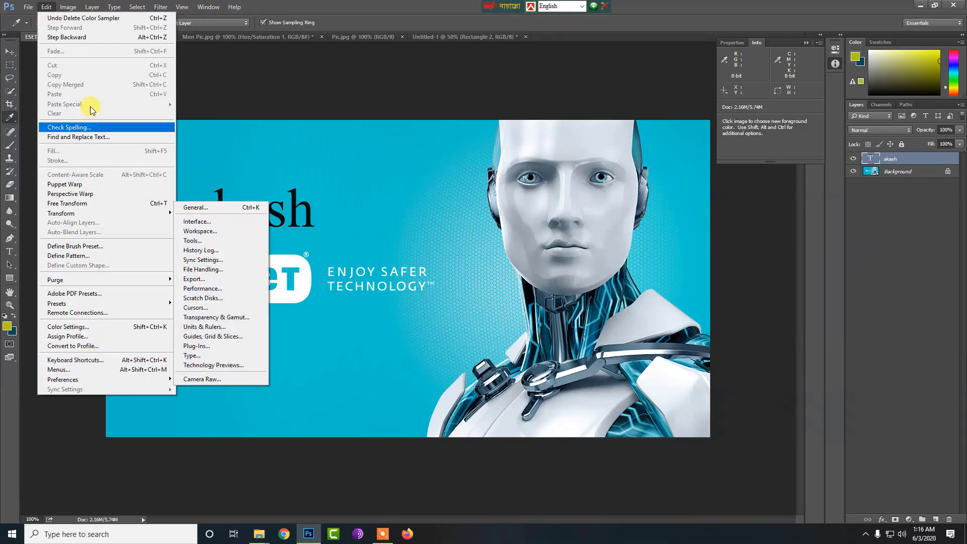
{"action": "left_click", "coordinate": [46, 7]}
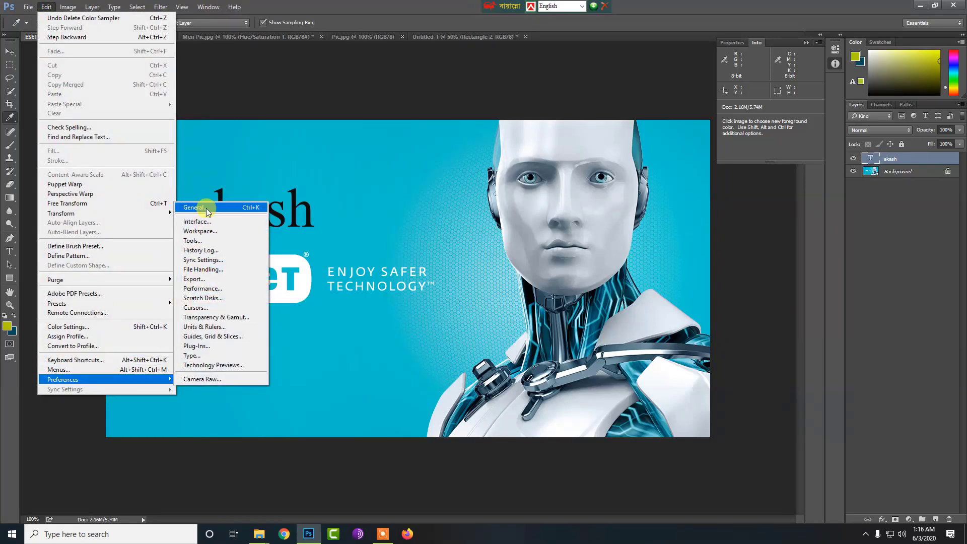
{"action": "left_click", "coordinate": [205, 211]}
{"action": "left_click", "coordinate": [257, 202]}
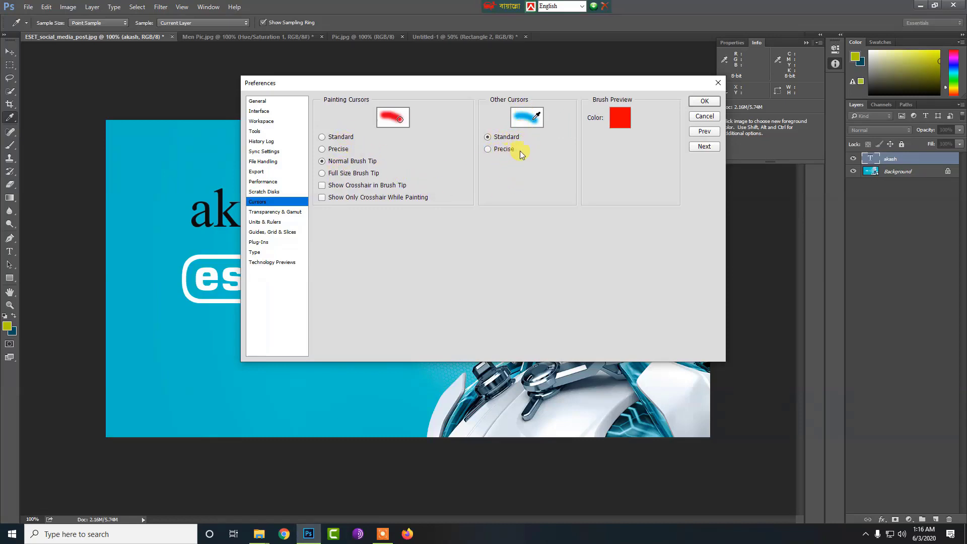
{"action": "left_click", "coordinate": [491, 148]}
{"action": "left_click", "coordinate": [704, 101]}
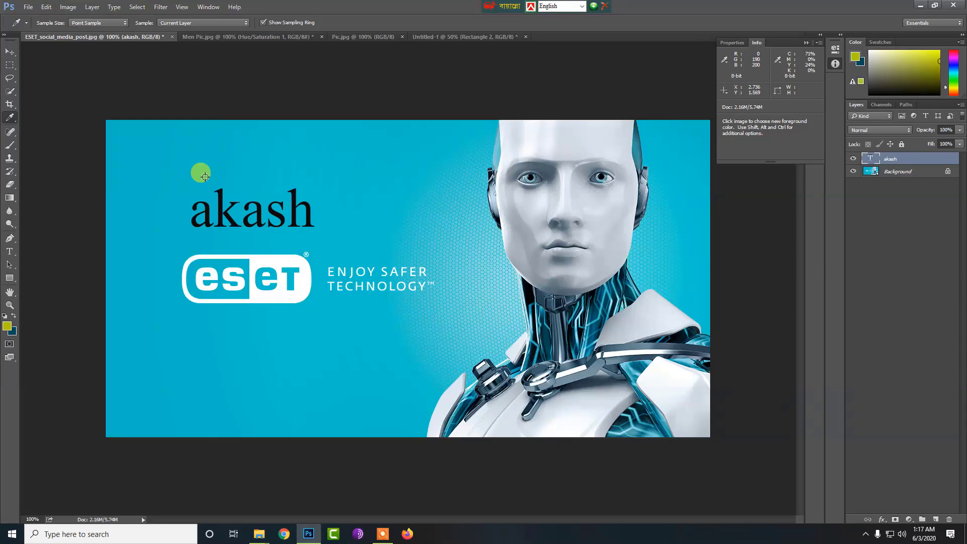
In Cursors preferences, set Other Cursors to Standard and Painting Cursors to Normal Brush Tip, then confirm.
{"action": "key", "text": "ctrl"}
{"action": "key", "text": "ctrl+k"}
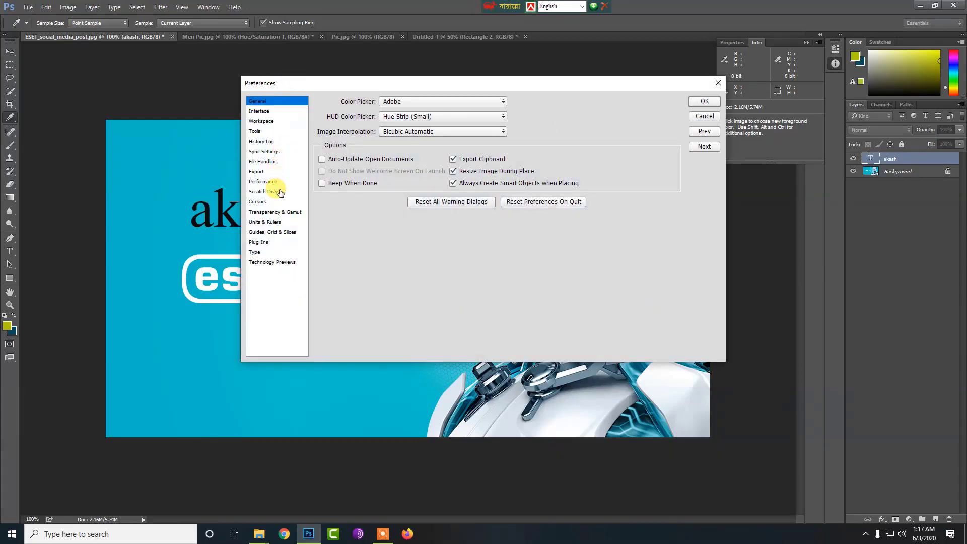
{"action": "left_click", "coordinate": [258, 202]}
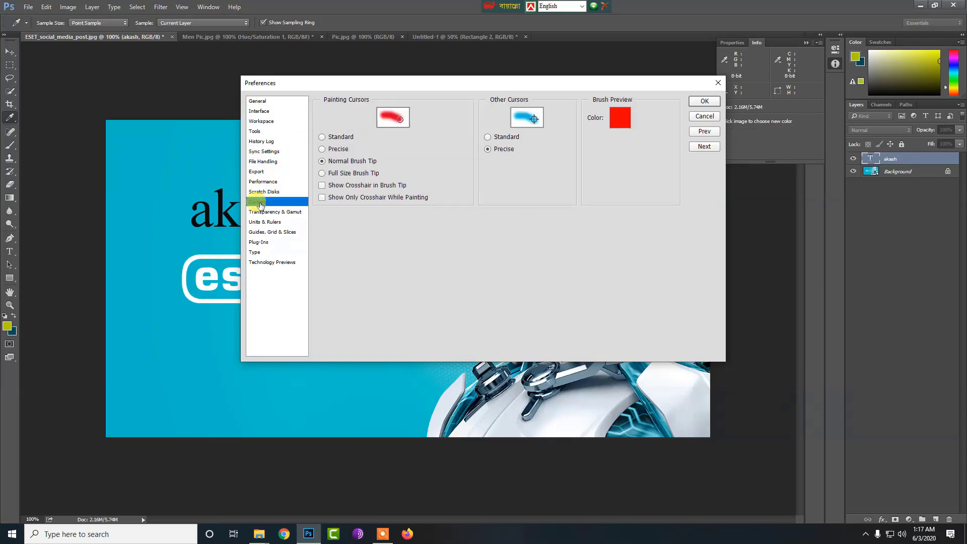
{"action": "left_click", "coordinate": [488, 137]}
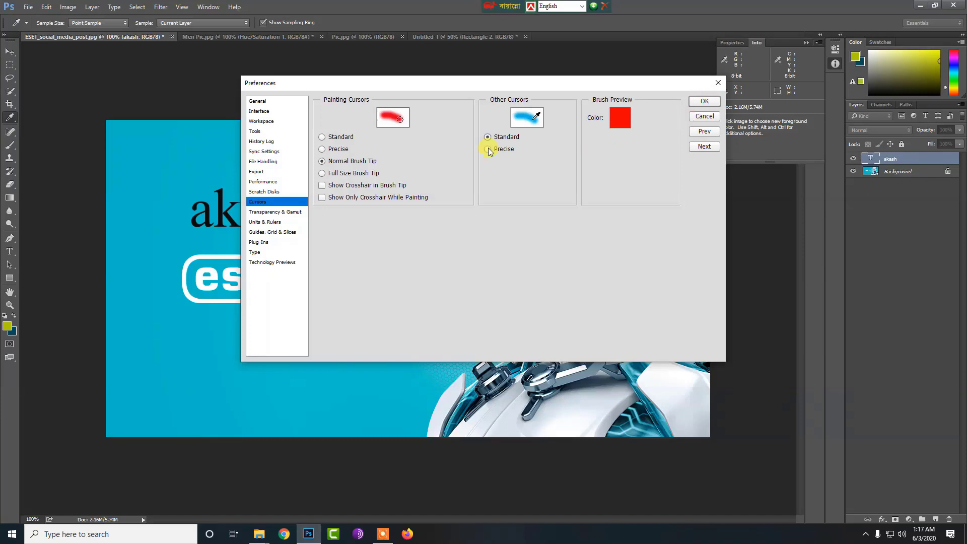
{"action": "left_click", "coordinate": [333, 150]}
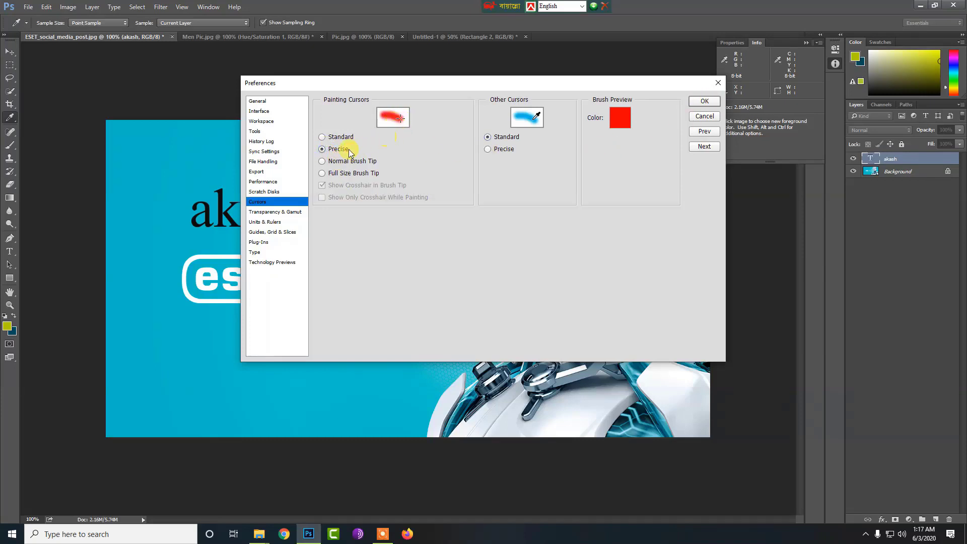
{"action": "left_click", "coordinate": [336, 137]}
{"action": "left_click", "coordinate": [338, 149]}
{"action": "left_click", "coordinate": [346, 174]}
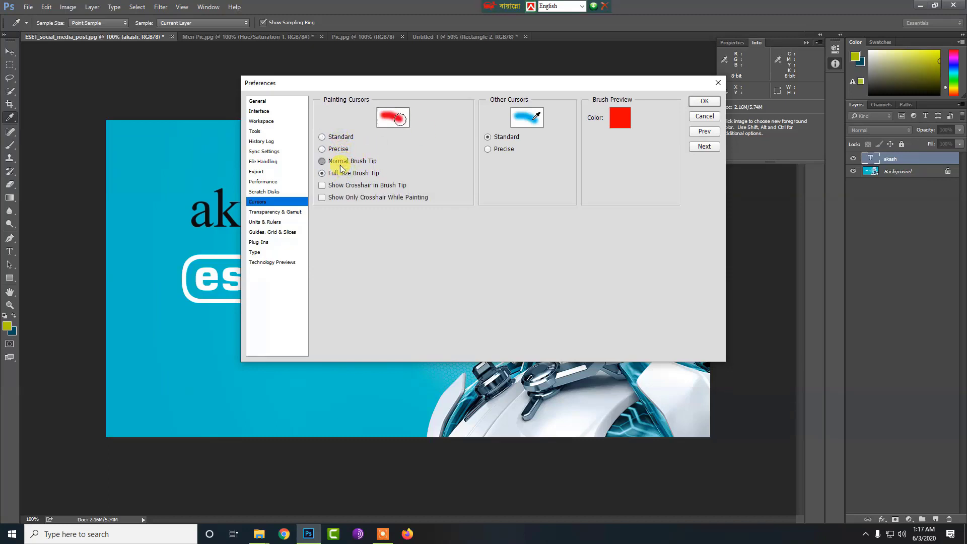
{"action": "left_click", "coordinate": [338, 161]}
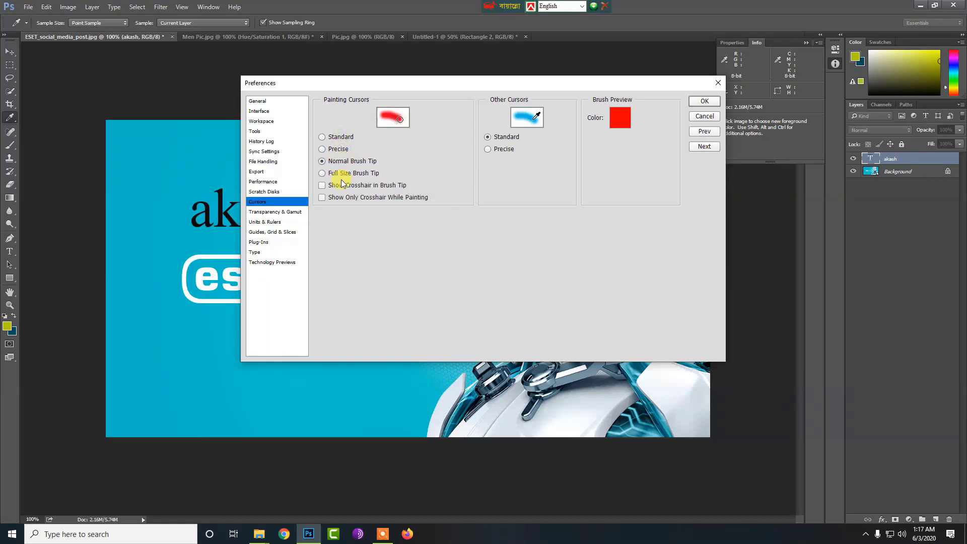
{"action": "left_click", "coordinate": [698, 102]}
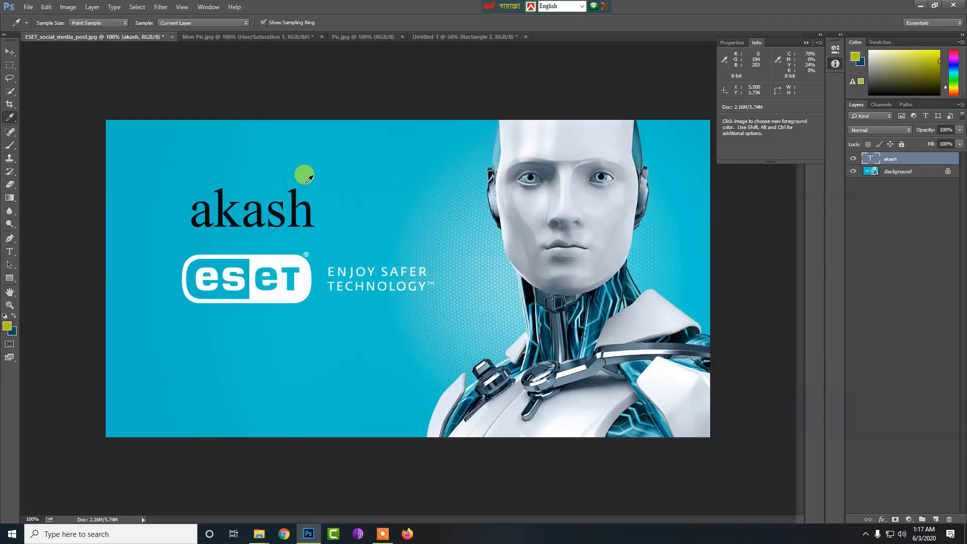